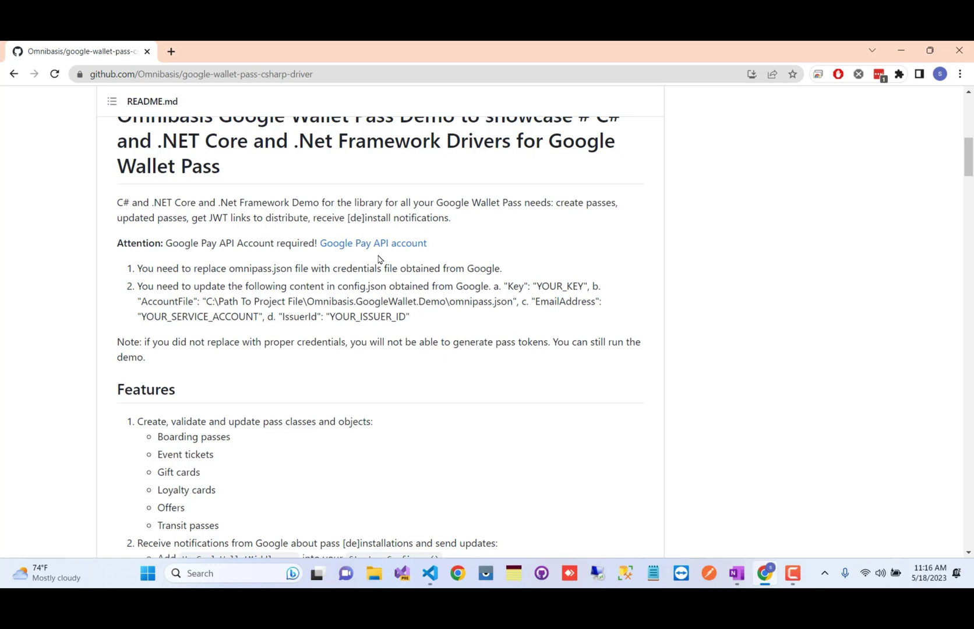
- Open the README's Google Pay API account link in a new tab and go to the Google Wallet page's getting-started section
right_click(383, 244)
click(429, 251)
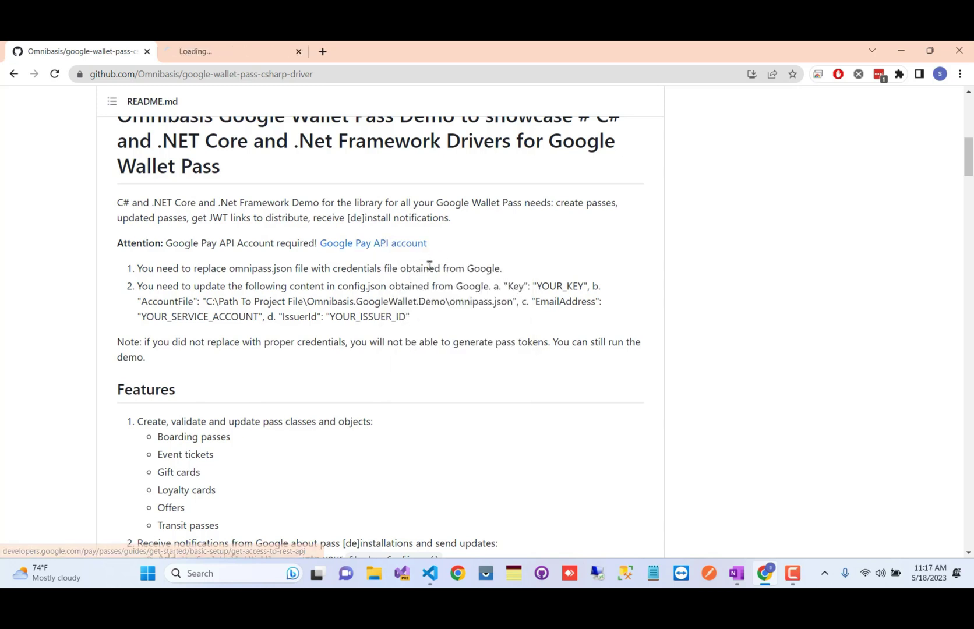
click(224, 54)
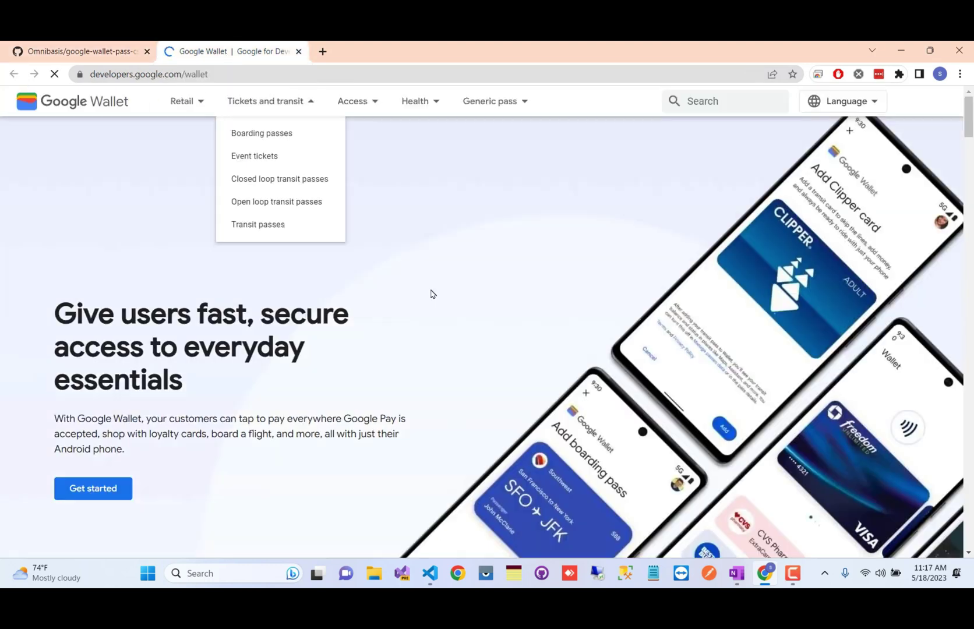
click(80, 495)
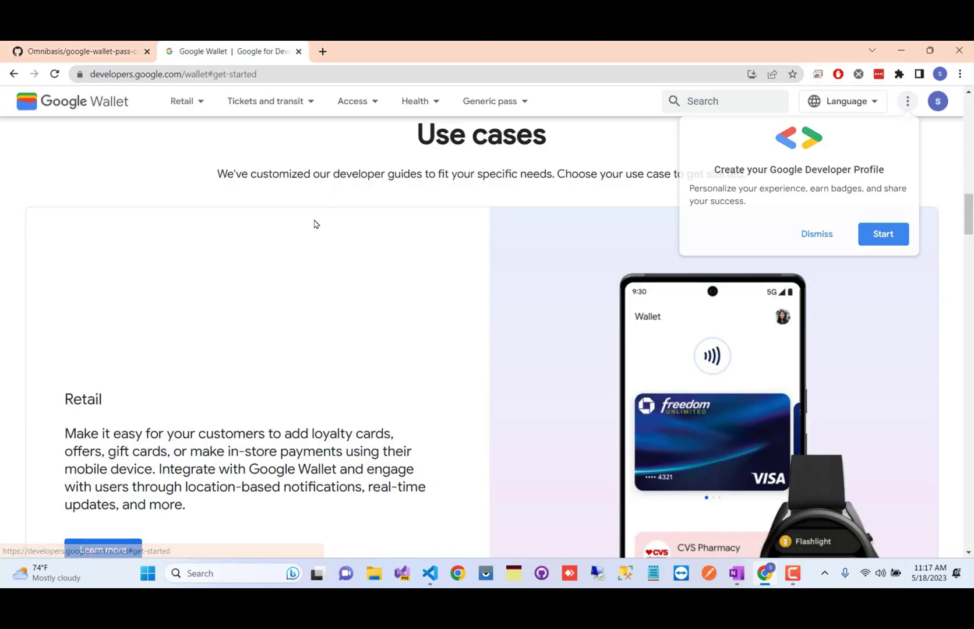
- Create a Google Developer Profile with the role Developer, without signing up for emails, and open its profile page
click(891, 239)
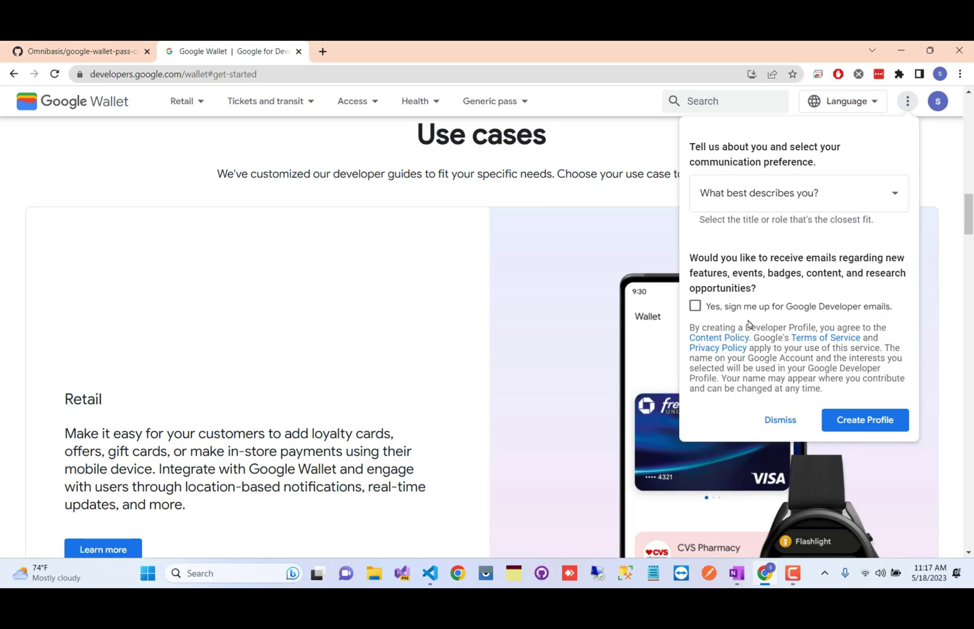
click(774, 198)
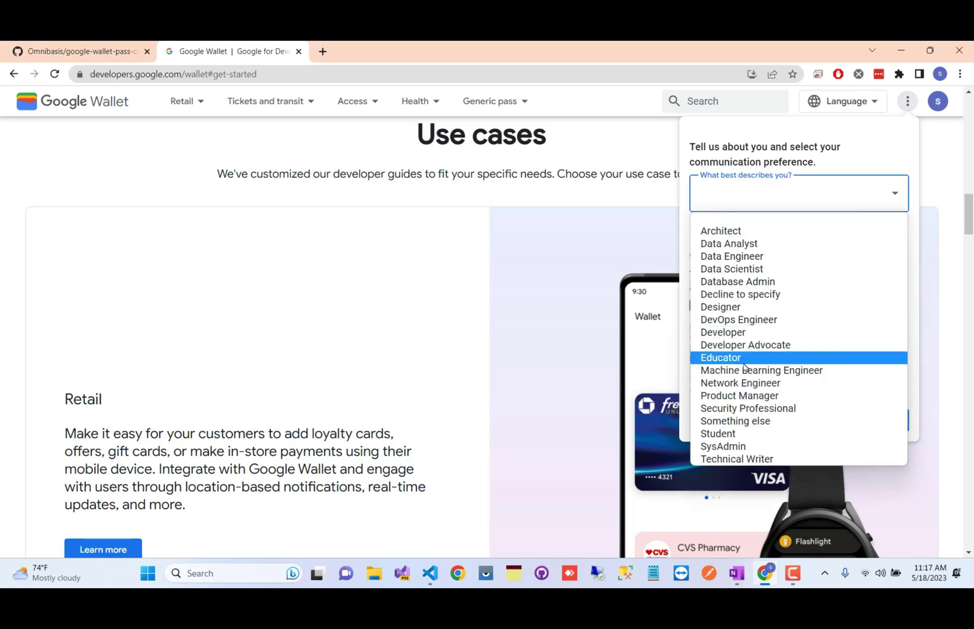
click(728, 332)
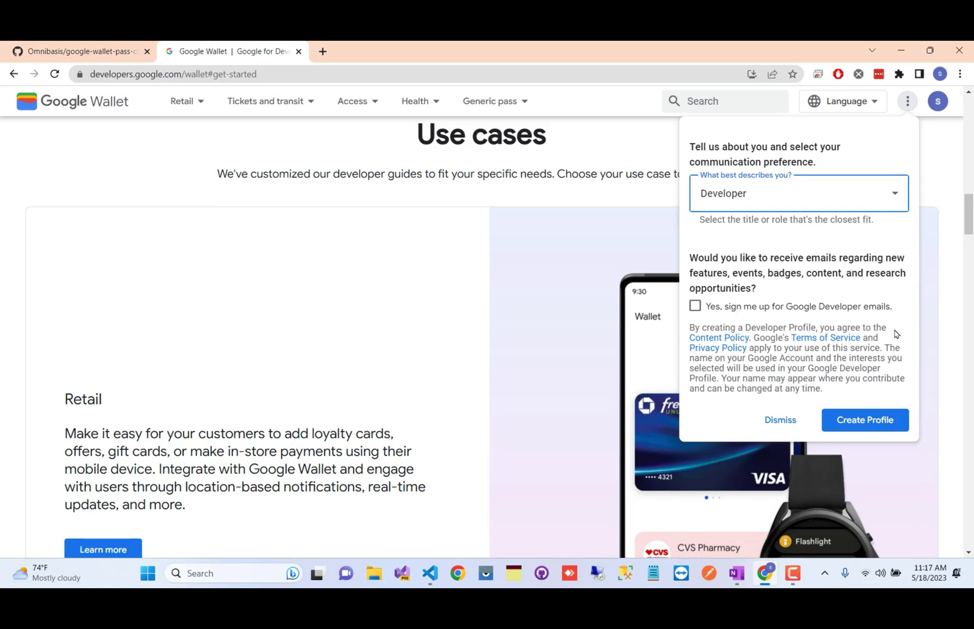
click(869, 425)
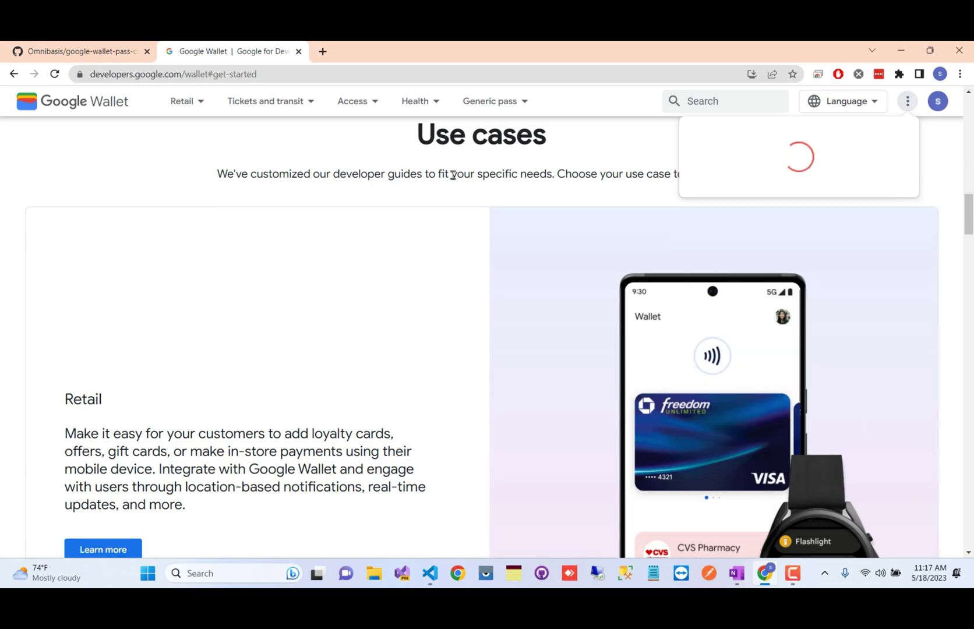
click(907, 103)
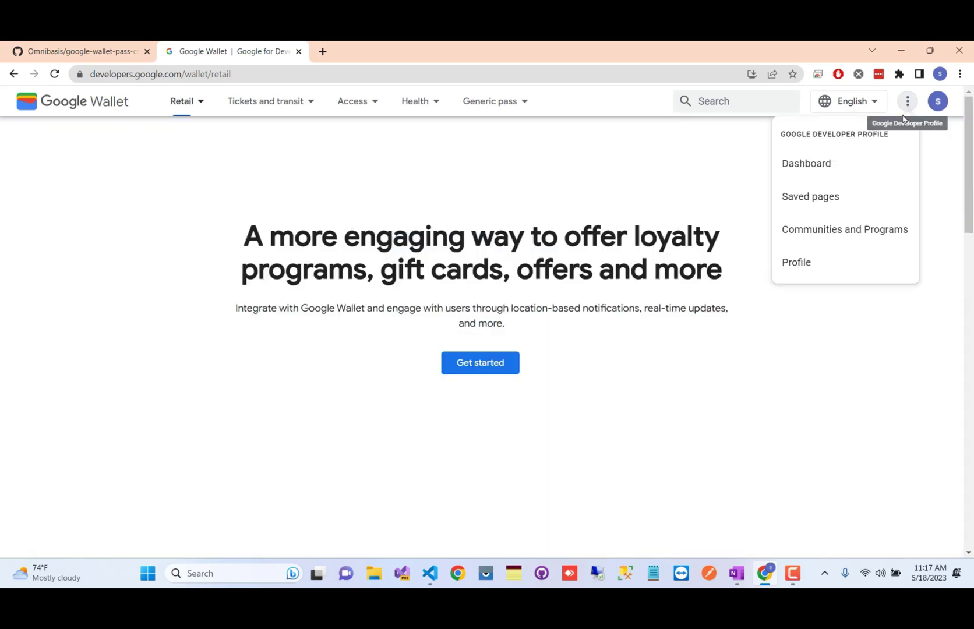
click(815, 264)
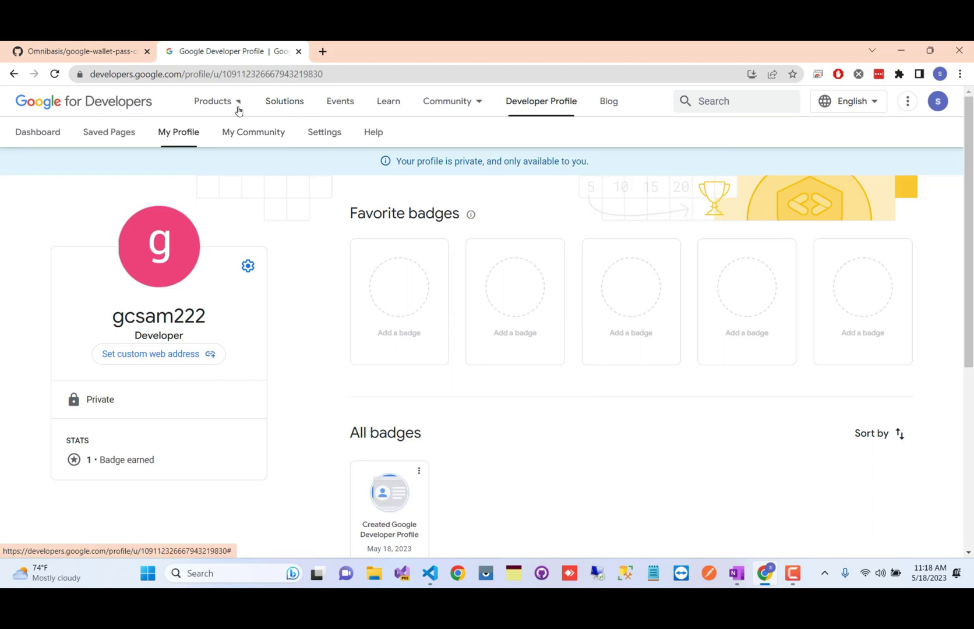
- Go to the Google Pay product page and open its Android developer documentation
mouse_move(223, 102)
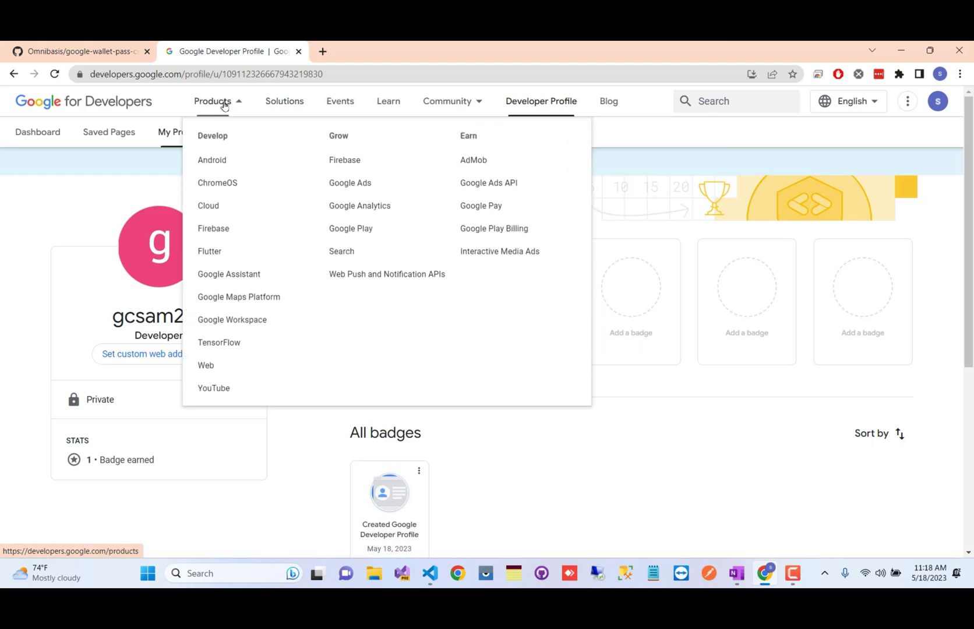
click(481, 206)
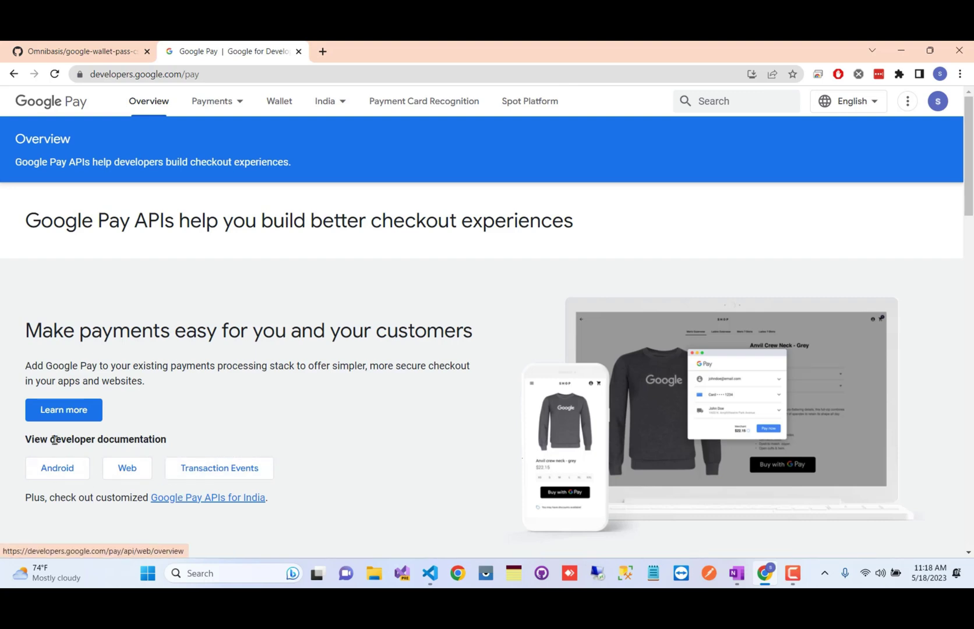
click(76, 466)
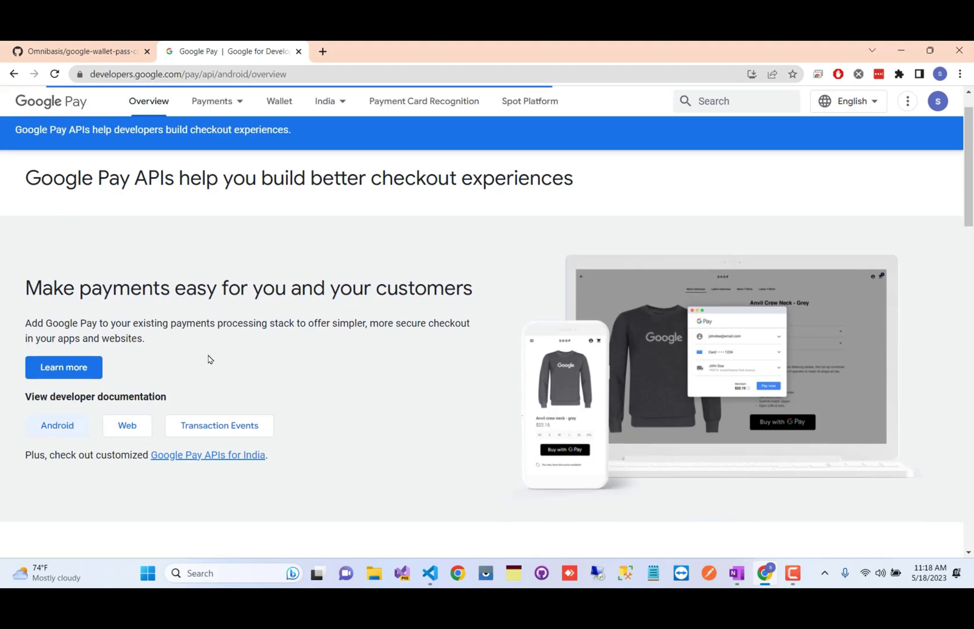
- Open the Google Pay and Wallet Console in a new tab from the overview's Get started steps
scroll(208, 359, down, 3)
scroll(302, 340, down, 10)
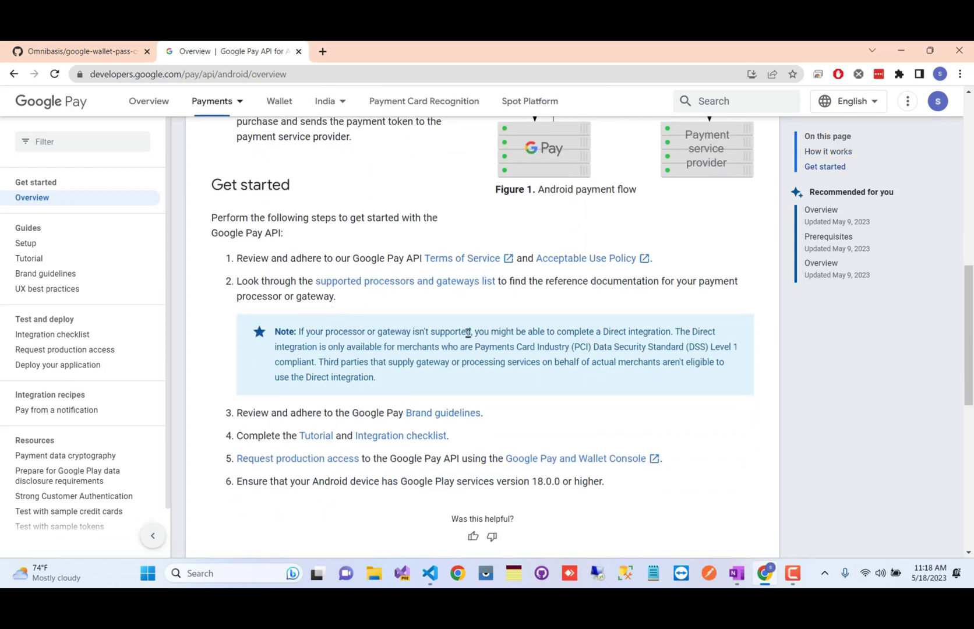
scroll(468, 327, down, 1)
scroll(466, 315, down, 1)
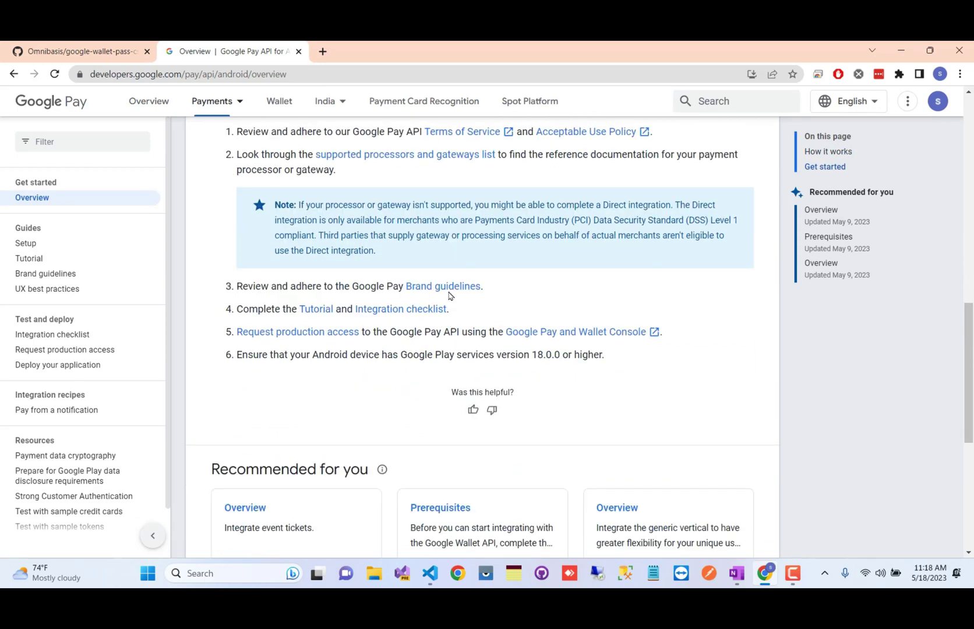
right_click(595, 334)
click(618, 344)
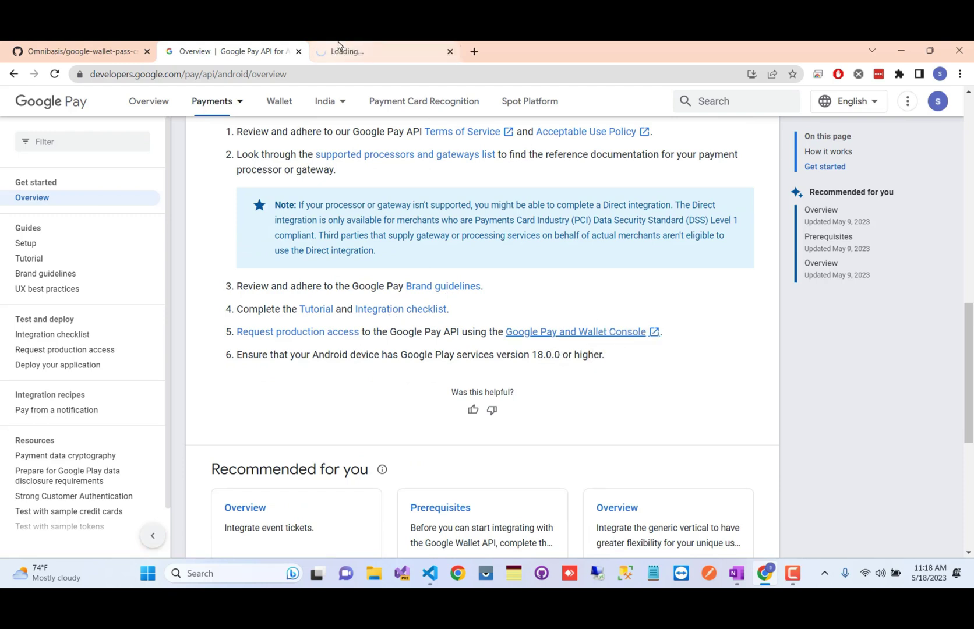
click(338, 50)
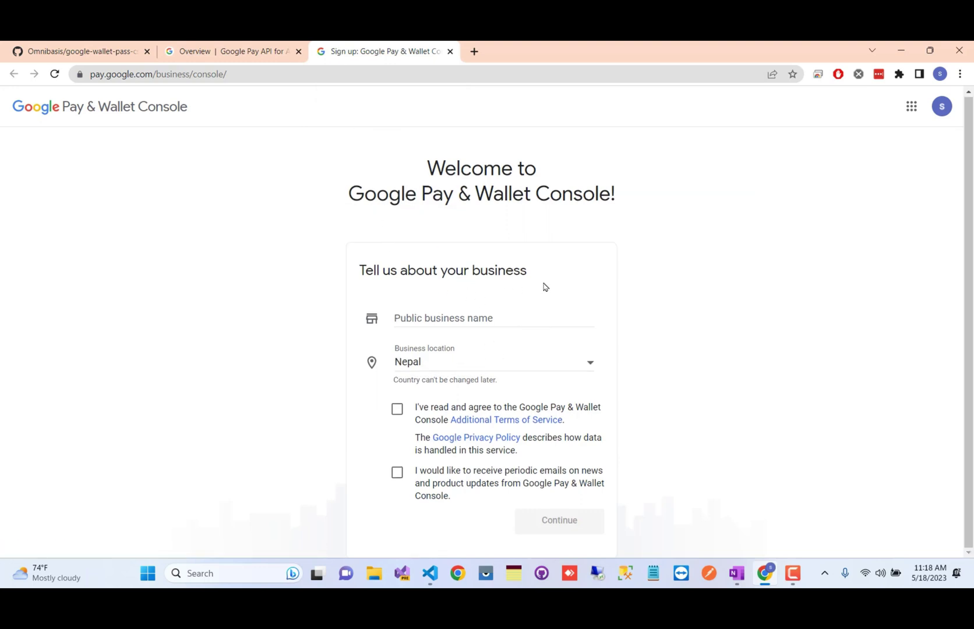
- Set the business location to United States and agree to the console's Additional Terms of Service
click(485, 364)
scroll(487, 384, down, 7)
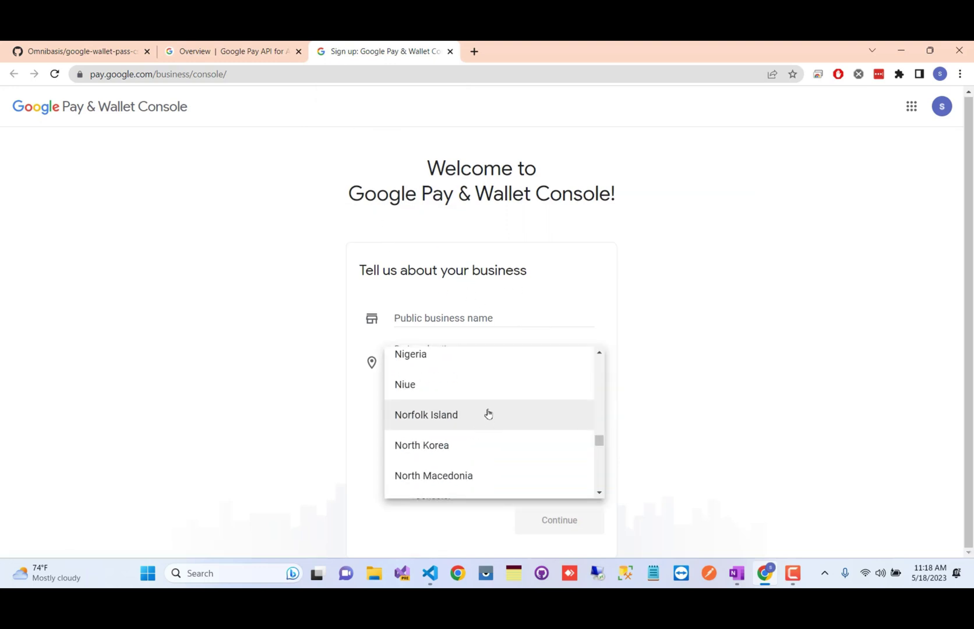
scroll(488, 399, down, 5)
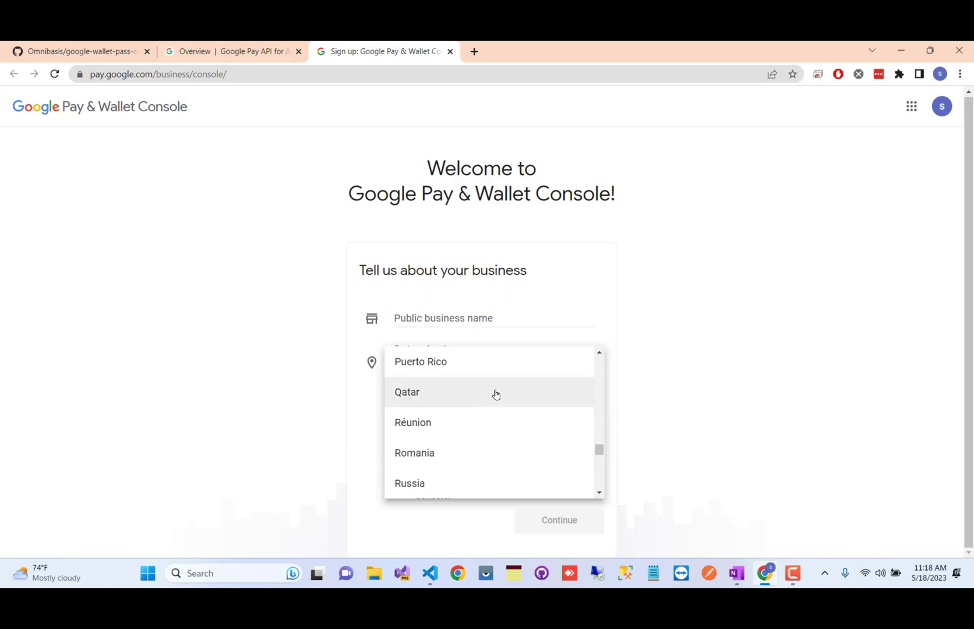
scroll(496, 395, down, 20)
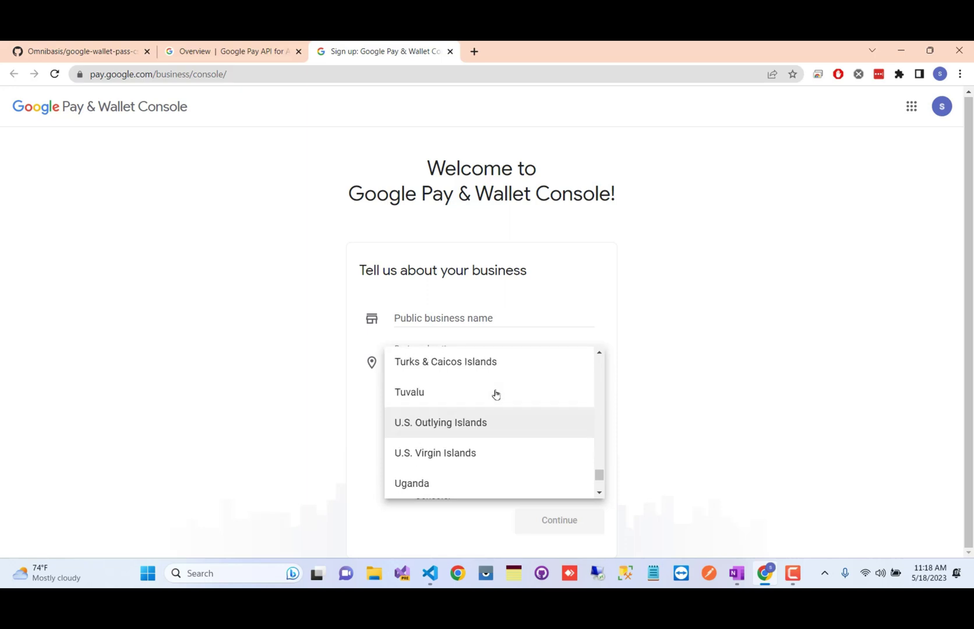
scroll(496, 394, down, 2)
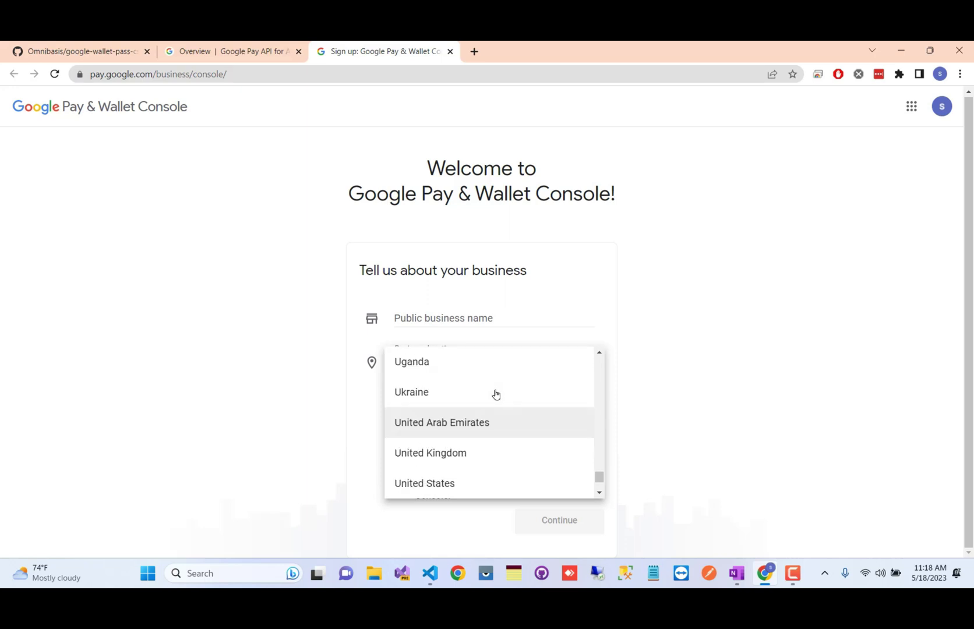
click(464, 482)
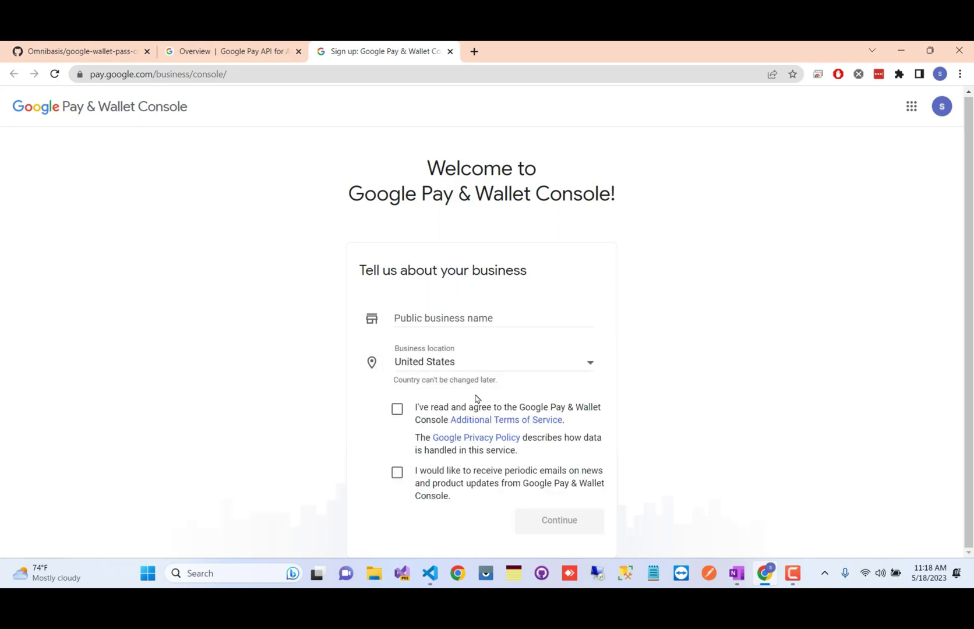
click(397, 410)
click(483, 318)
text(MegaP)
key(BackSpace)
key(BackSpace)
key(BackSpace)
key(BackSpace)
key(BackSpace)
key(BackSpace)
key(BackSpace)
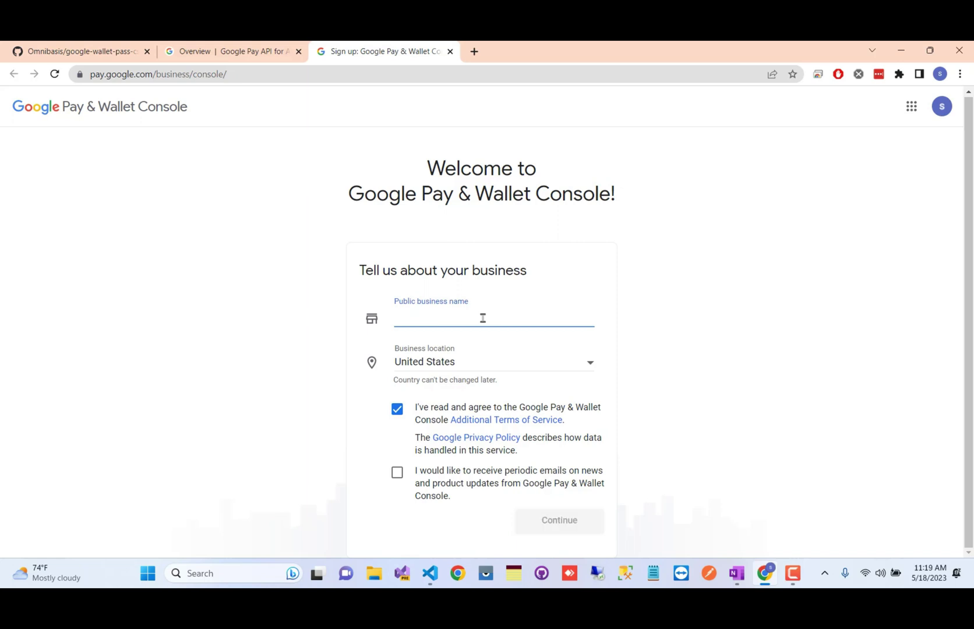
- Enter Fashion Electra as the public business name and continue the console sign-up
text(Fash)
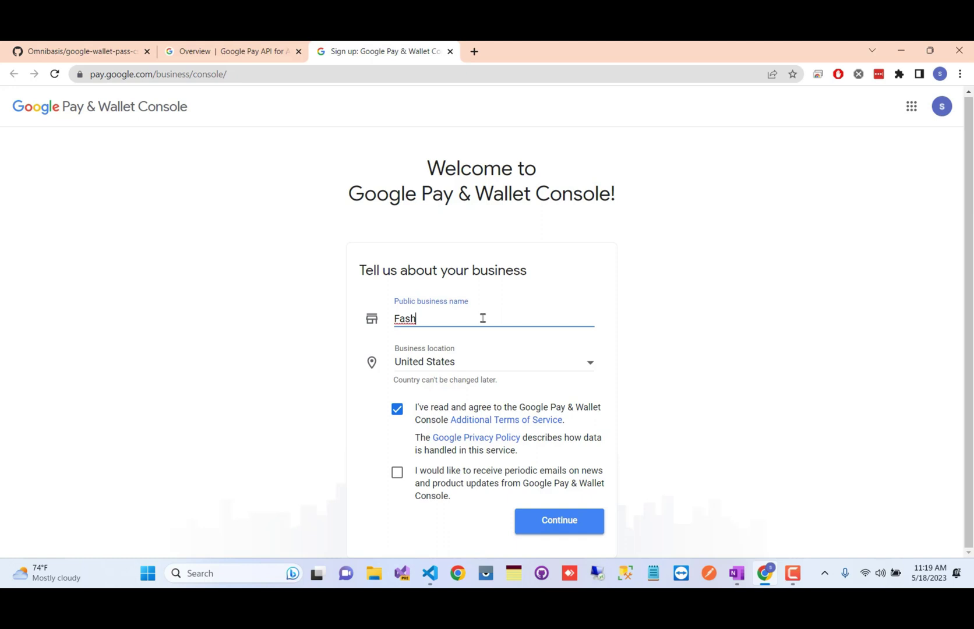
text(a)
key(BackSpace)
key(BackSpace)
text(Fas)
click(564, 520)
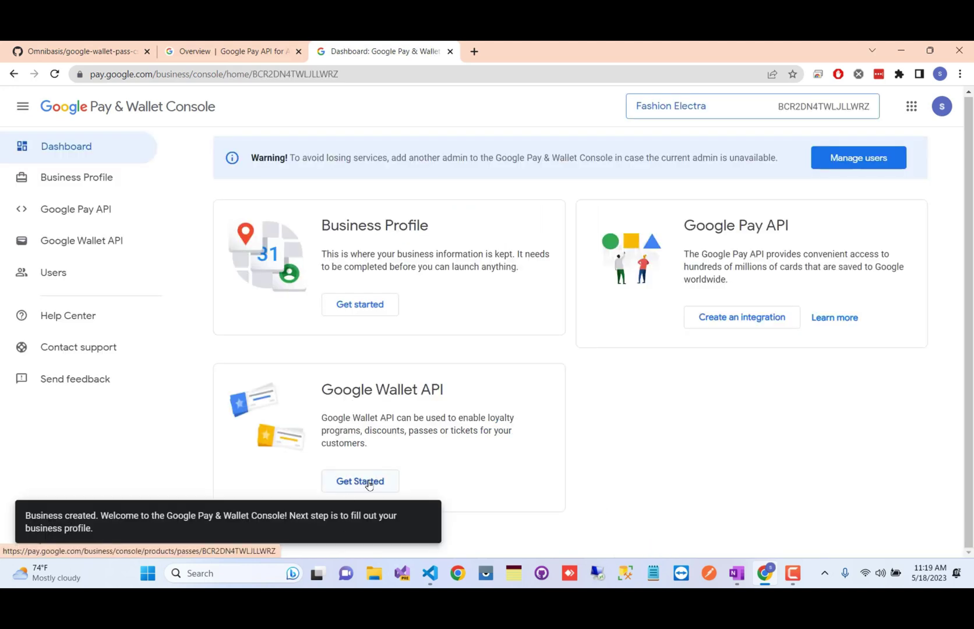
- Start the Business Profile setup from the dashboard and go to the new payments profile form under Business identity
click(365, 306)
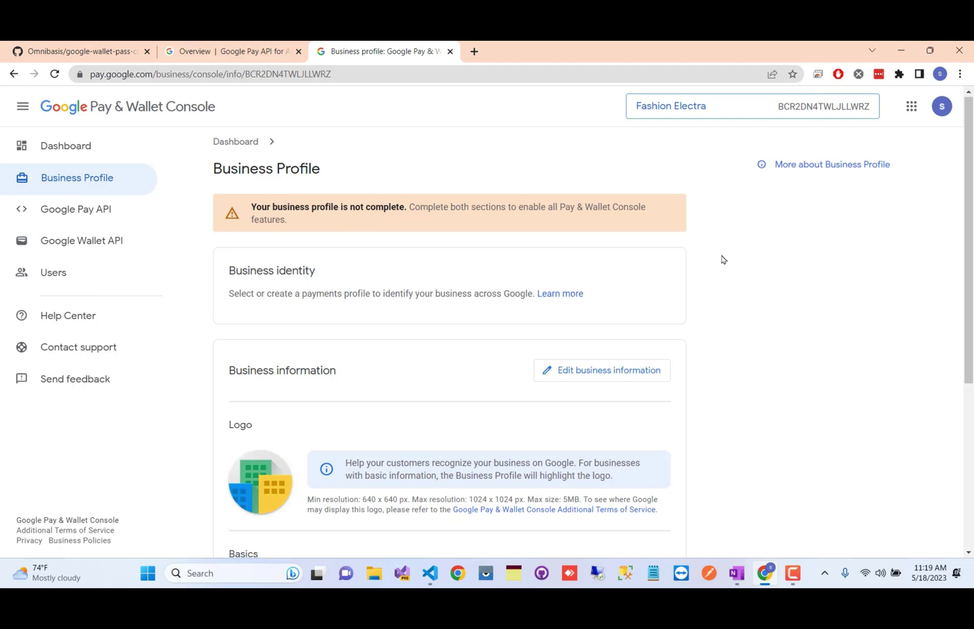
scroll(691, 268, down, 5)
scroll(626, 276, up, 4)
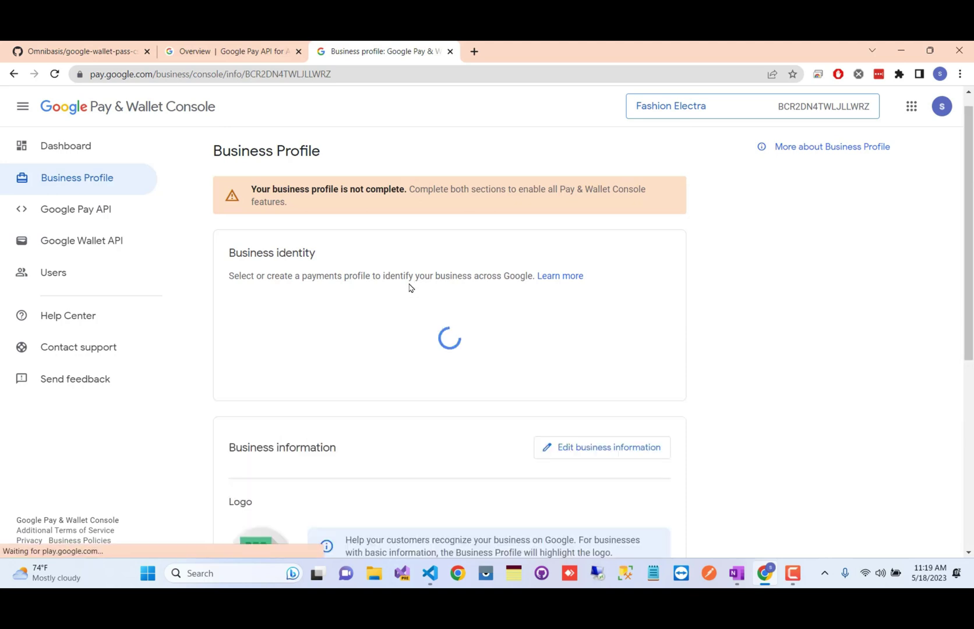
scroll(468, 277, down, 1)
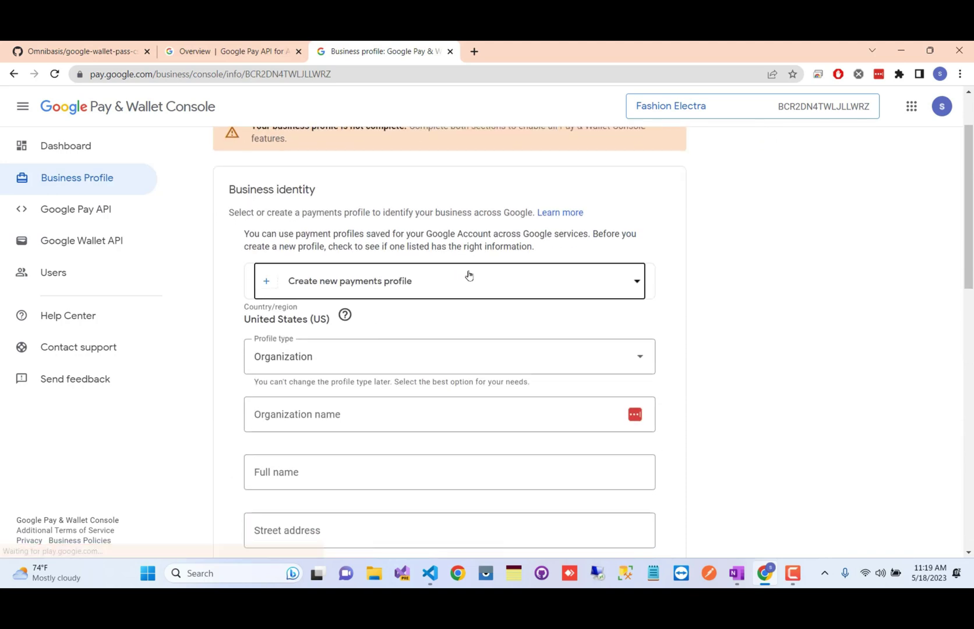
scroll(315, 315, down, 2)
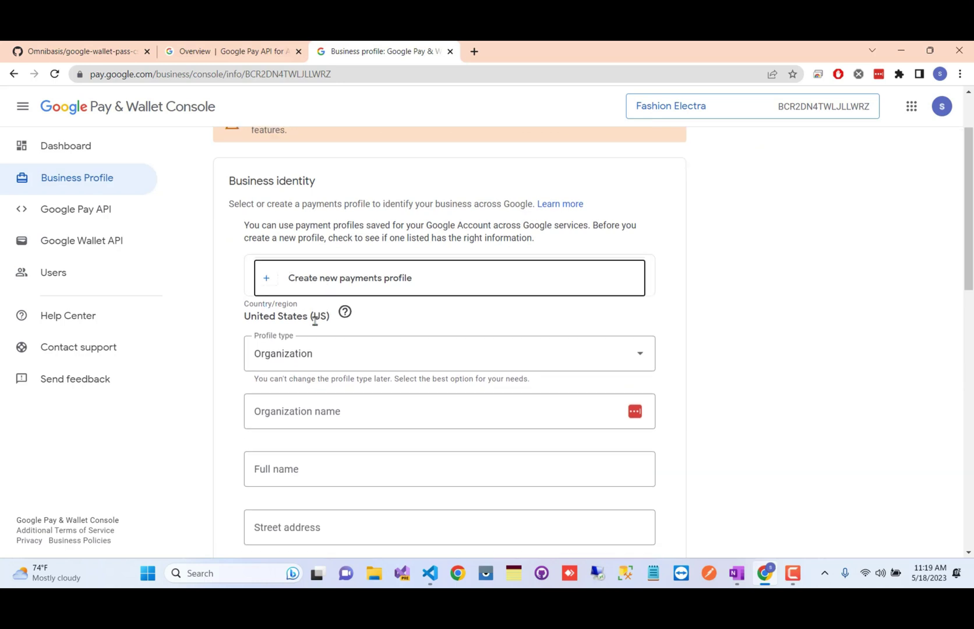
- Set the payments profile type to Individual and enter the owner's full name
click(306, 235)
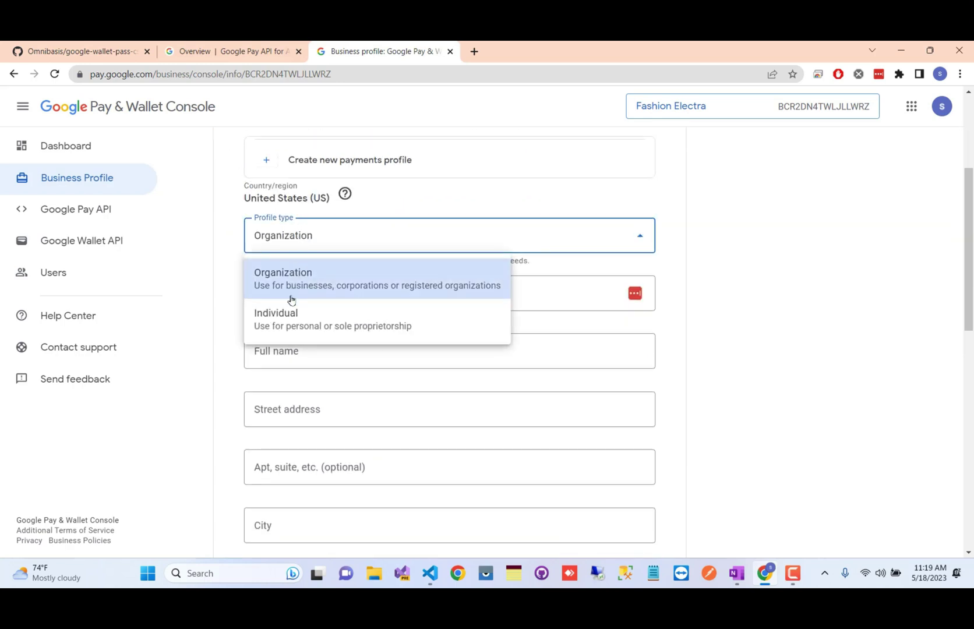
click(285, 318)
click(314, 294)
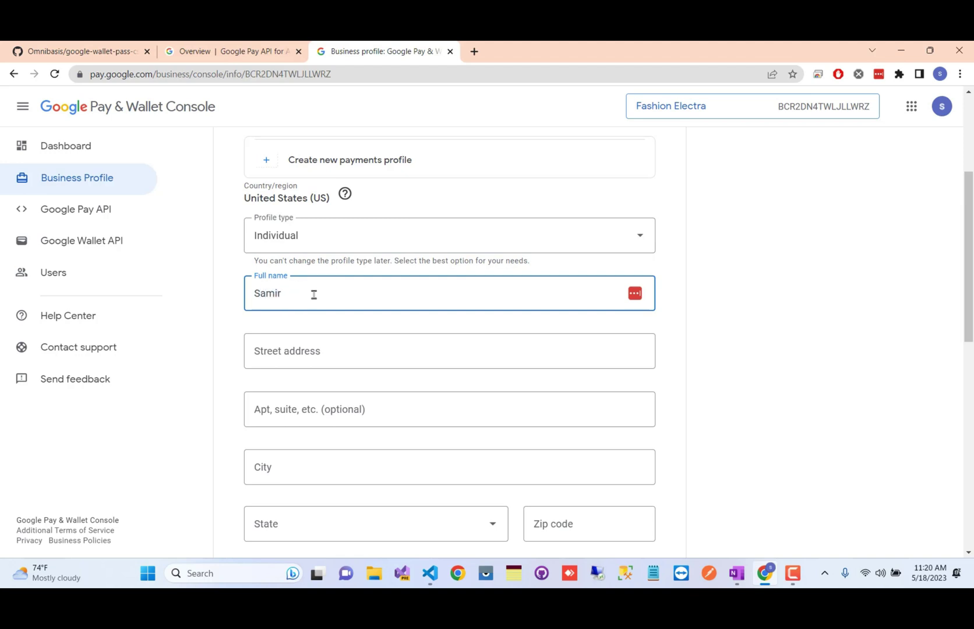
click(284, 360)
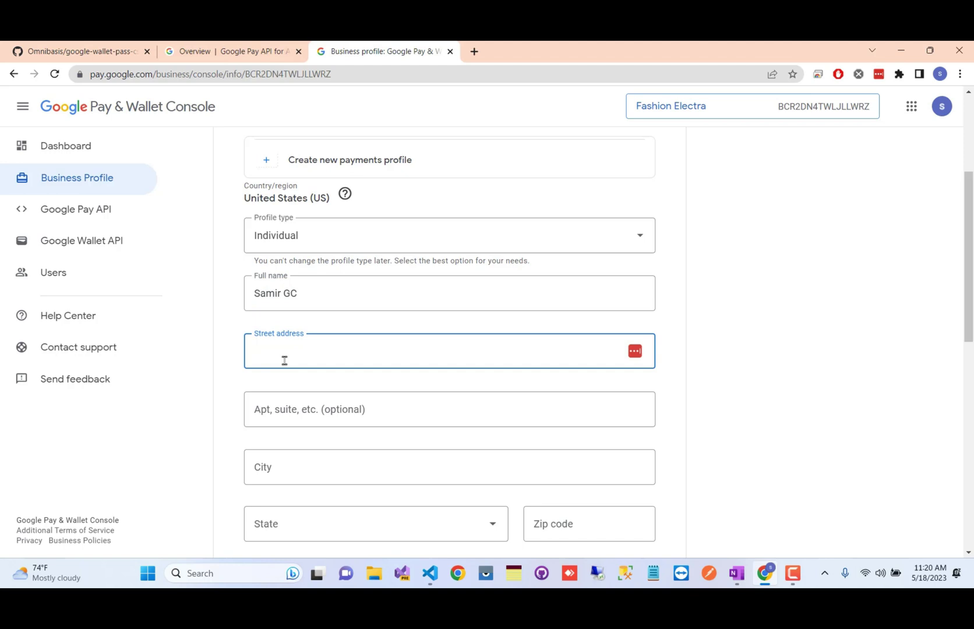
- Set the state in the payments profile address to Washington
scroll(452, 337, down, 2)
click(386, 396)
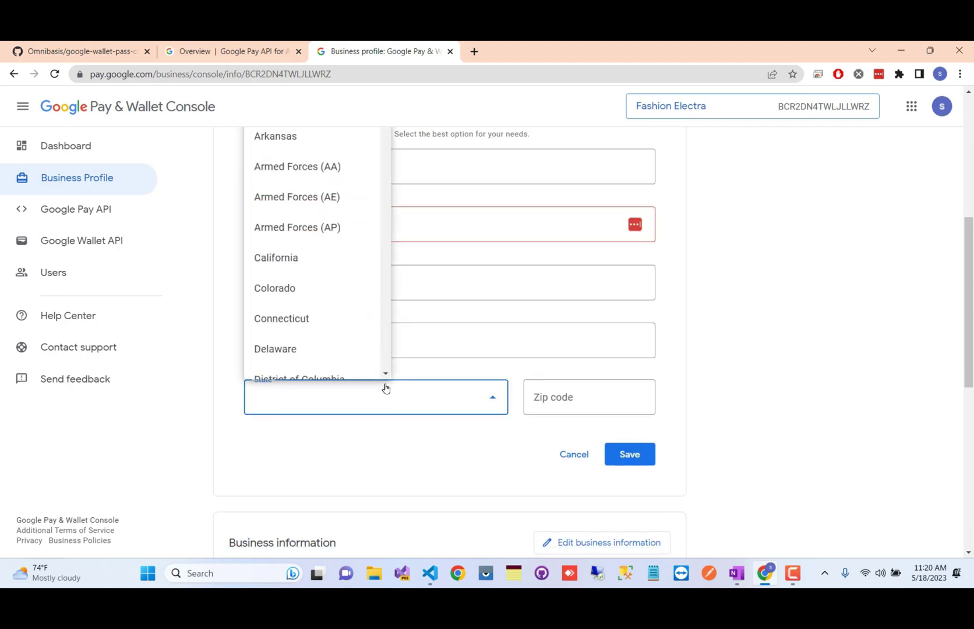
scroll(303, 201, down, 14)
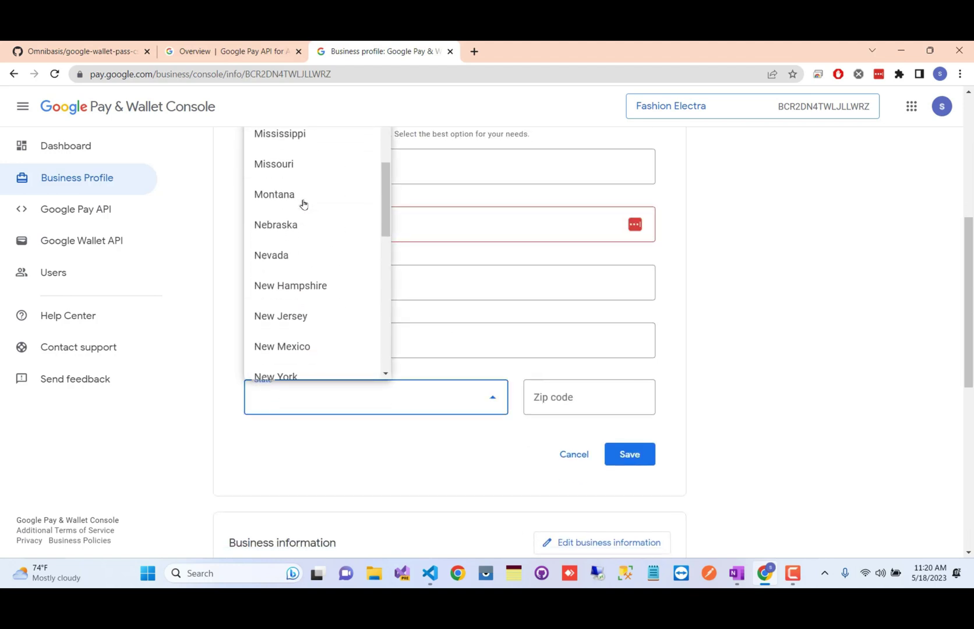
scroll(303, 204, down, 15)
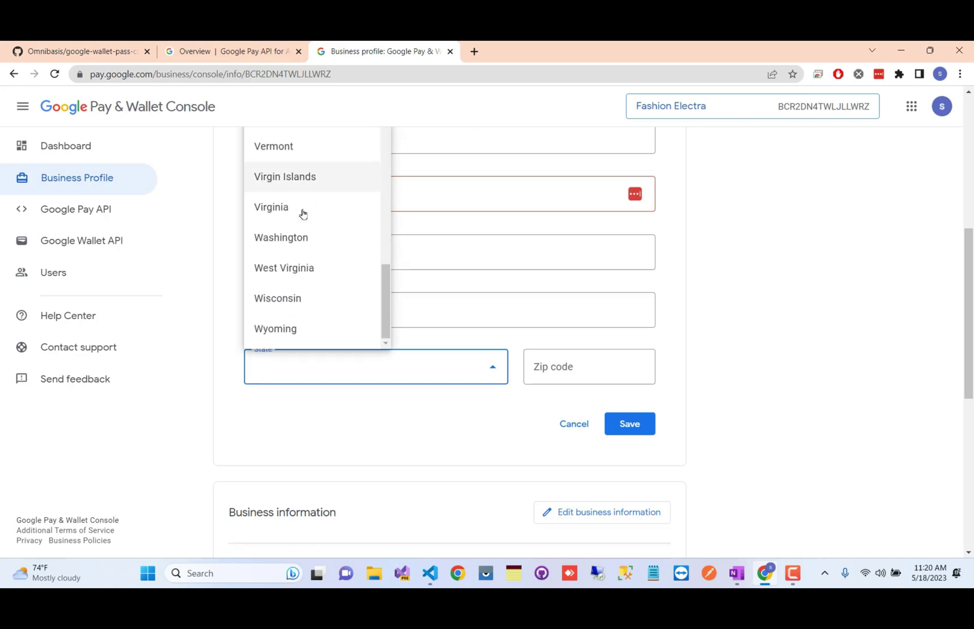
scroll(302, 214, down, 2)
scroll(300, 220, up, 4)
scroll(305, 219, down, 4)
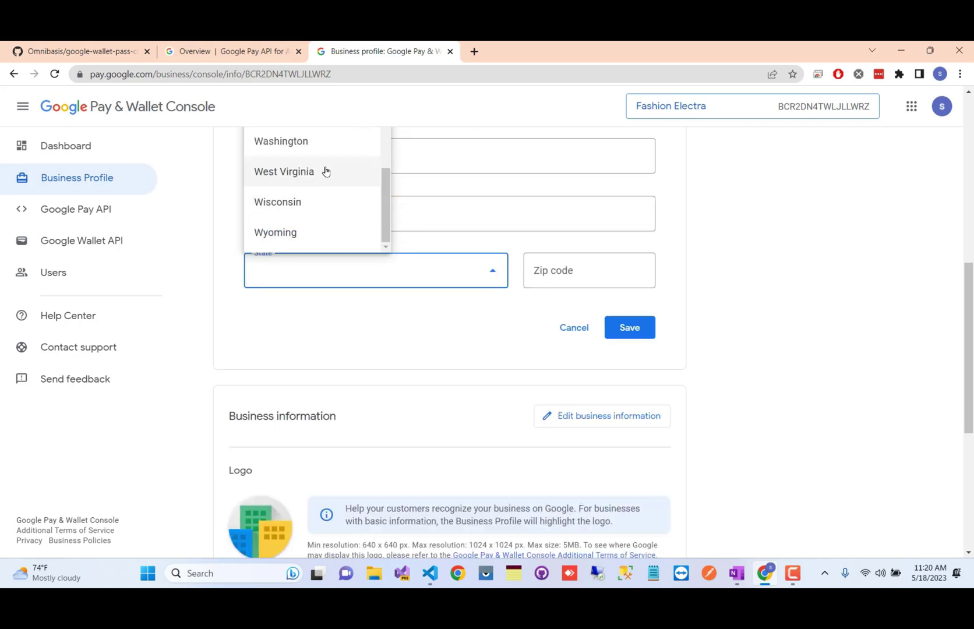
scroll(321, 177, down, 3)
scroll(439, 274, up, 6)
scroll(311, 292, down, 2)
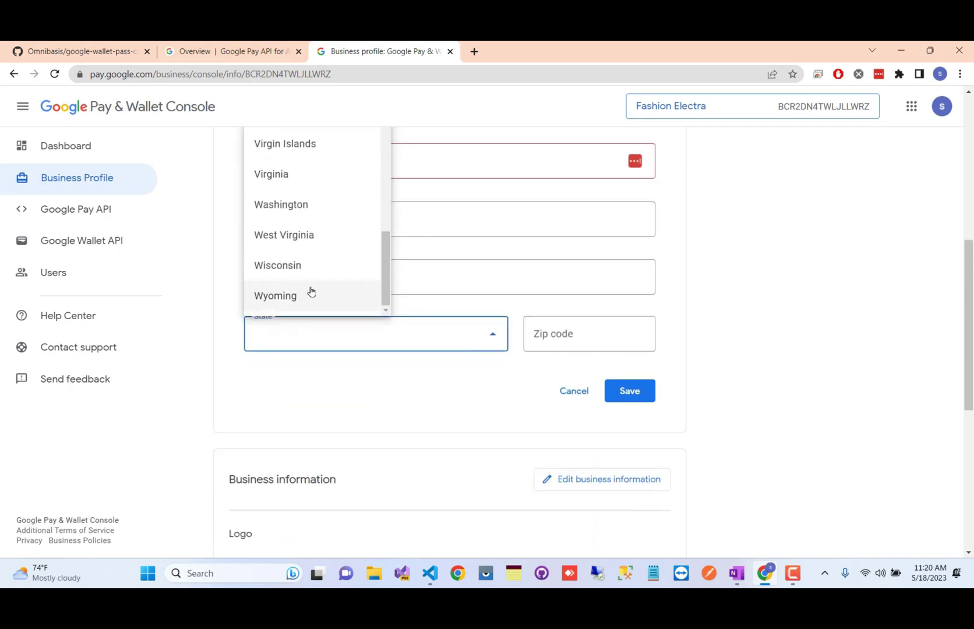
scroll(311, 292, up, 3)
scroll(327, 282, down, 3)
click(312, 204)
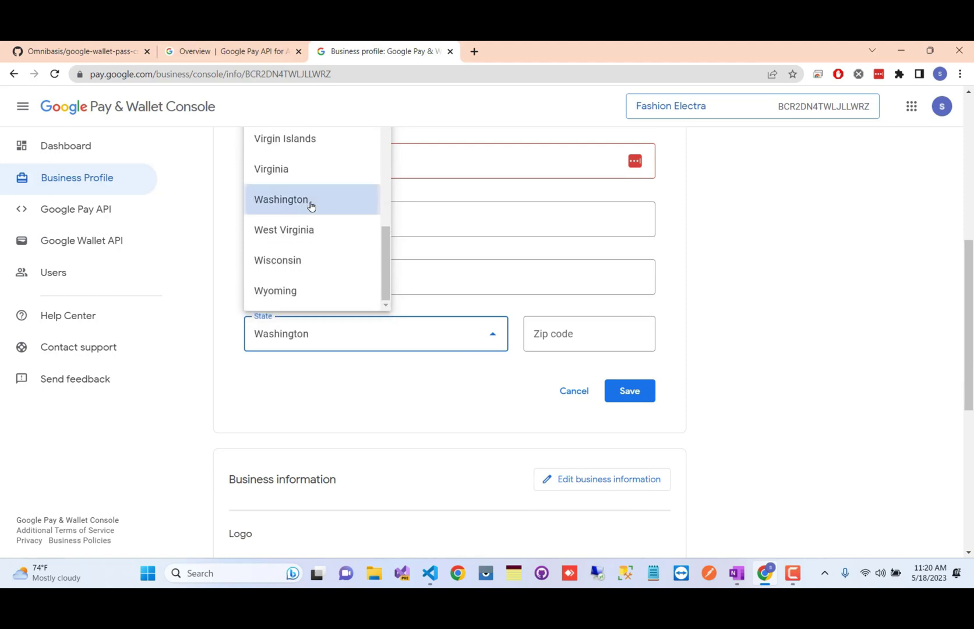
- Fill in the payments profile's street address, city, state and zip code
scroll(401, 425, up, 2)
click(289, 398)
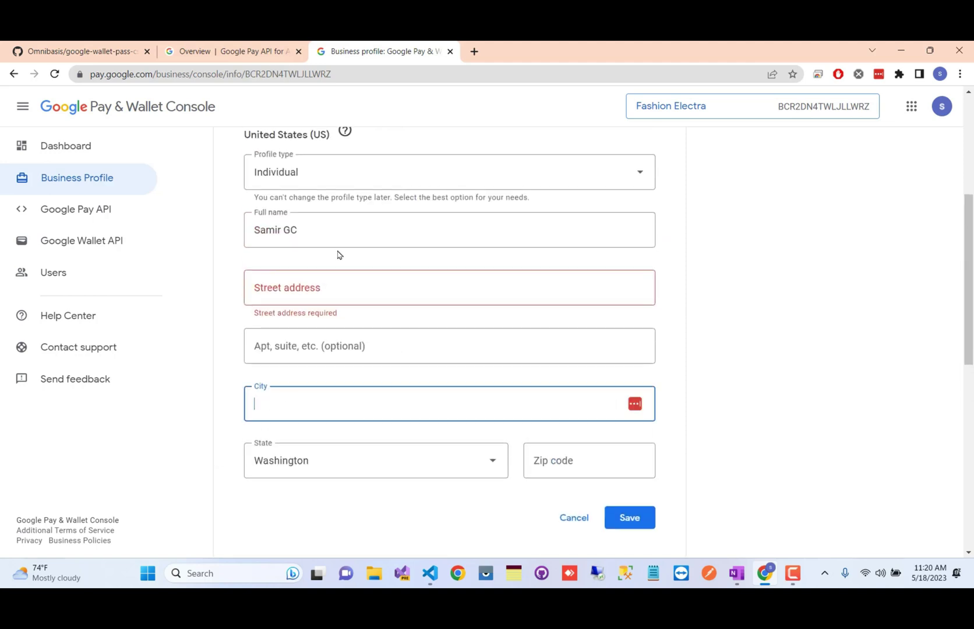
click(299, 288)
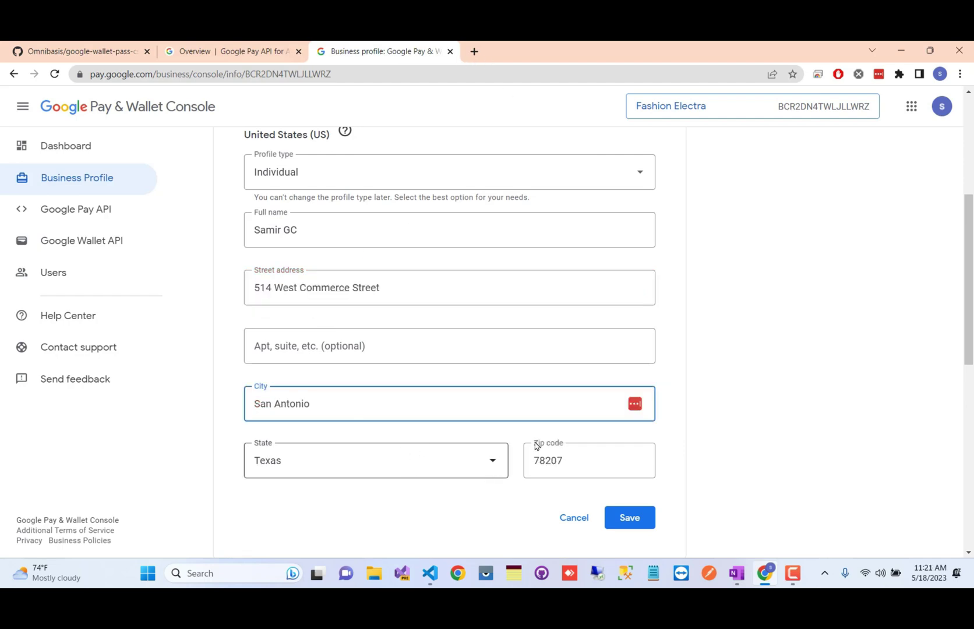
scroll(578, 256, down, 1)
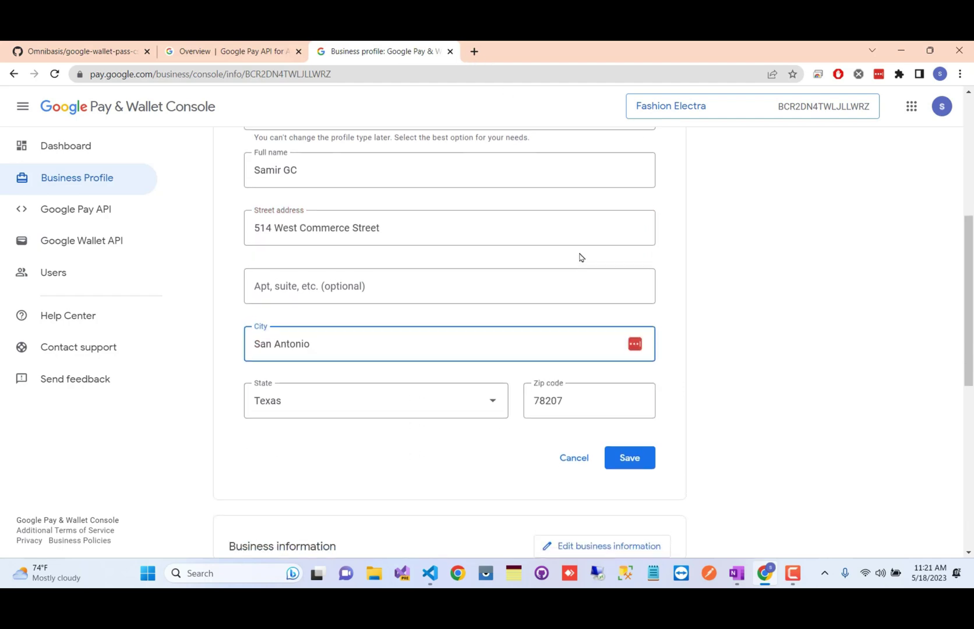
scroll(535, 308, up, 3)
scroll(501, 256, down, 2)
scroll(501, 256, up, 2)
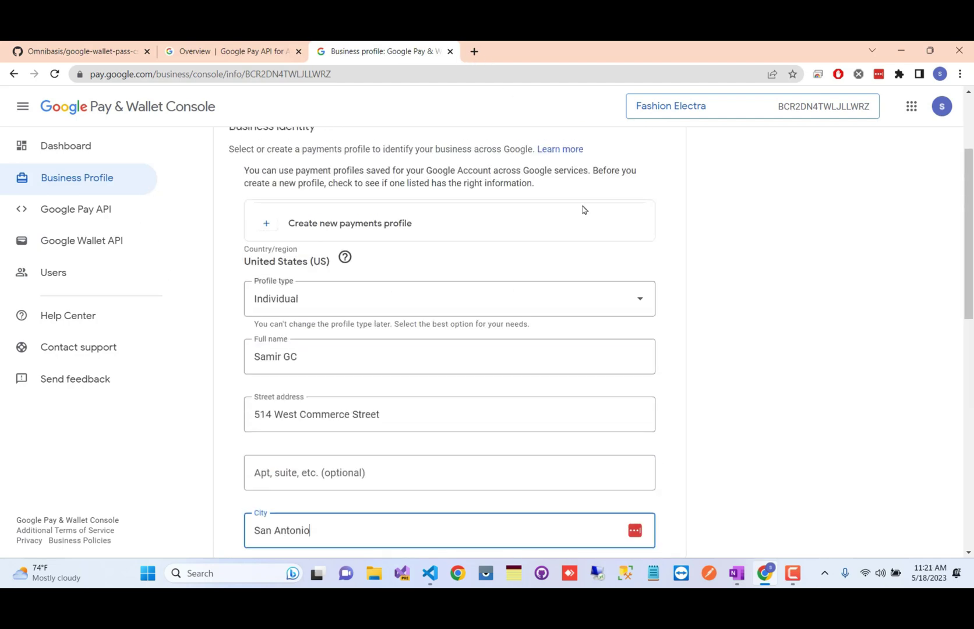
- Save the new payments profile and confirm the suggested address format
scroll(582, 208, down, 2)
click(627, 519)
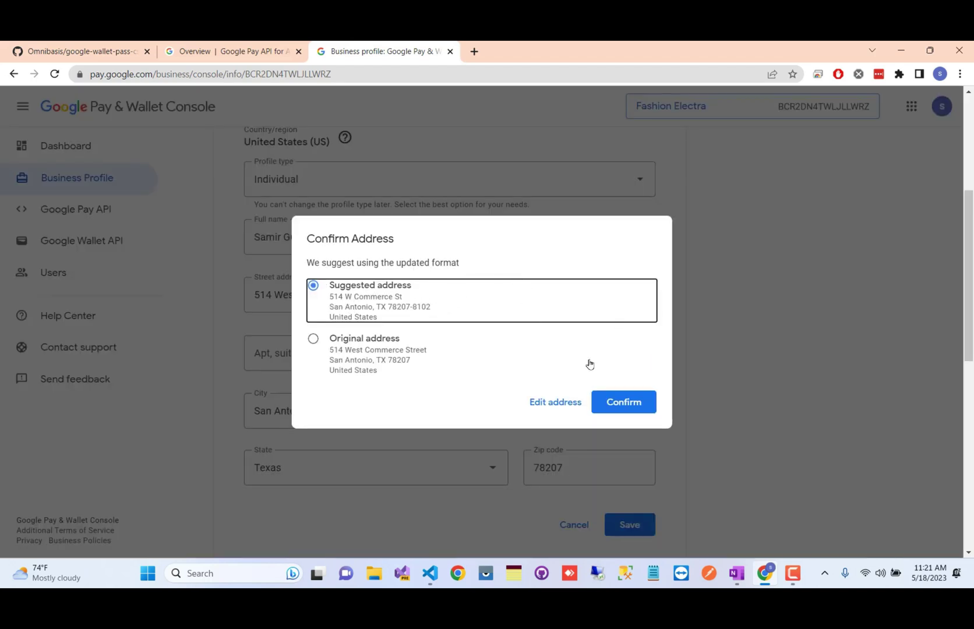
click(623, 402)
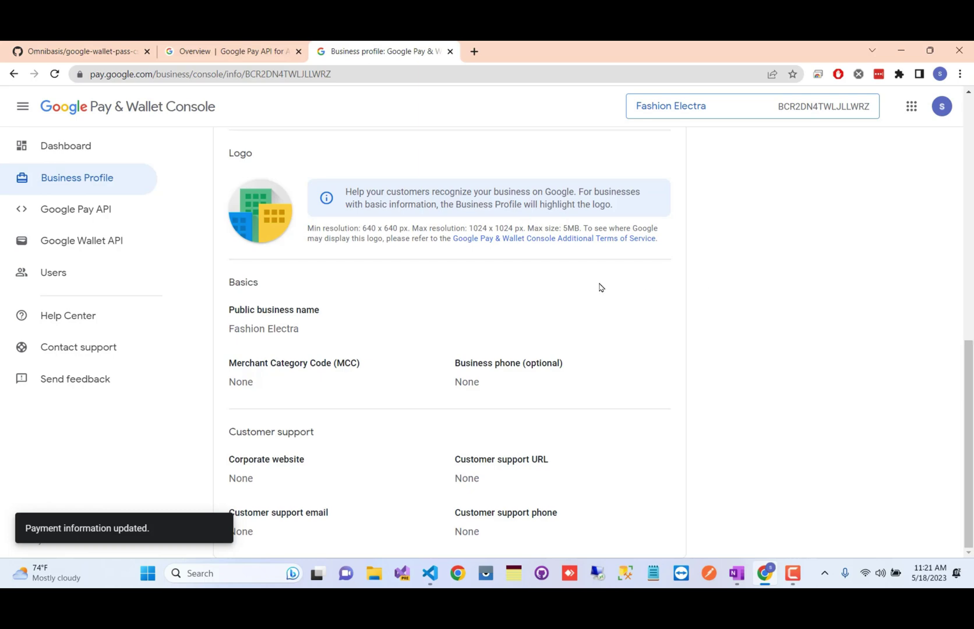
- Edit the business information and set the merchant category code to Artist's Supply and Craft Shops (5970)
scroll(600, 285, up, 4)
scroll(418, 220, down, 3)
scroll(525, 280, down, 2)
scroll(582, 303, up, 4)
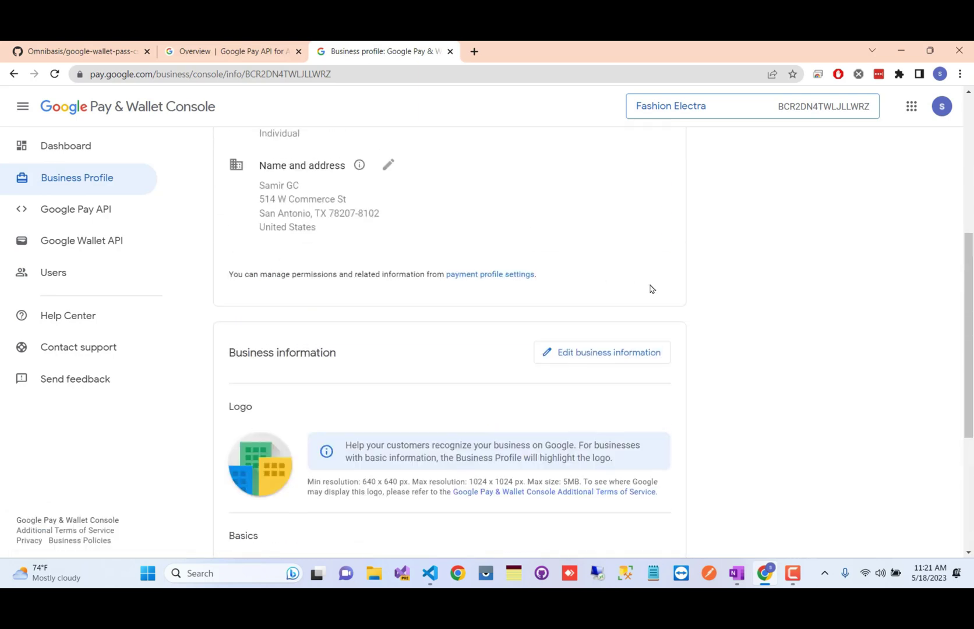
click(594, 354)
scroll(371, 309, down, 1)
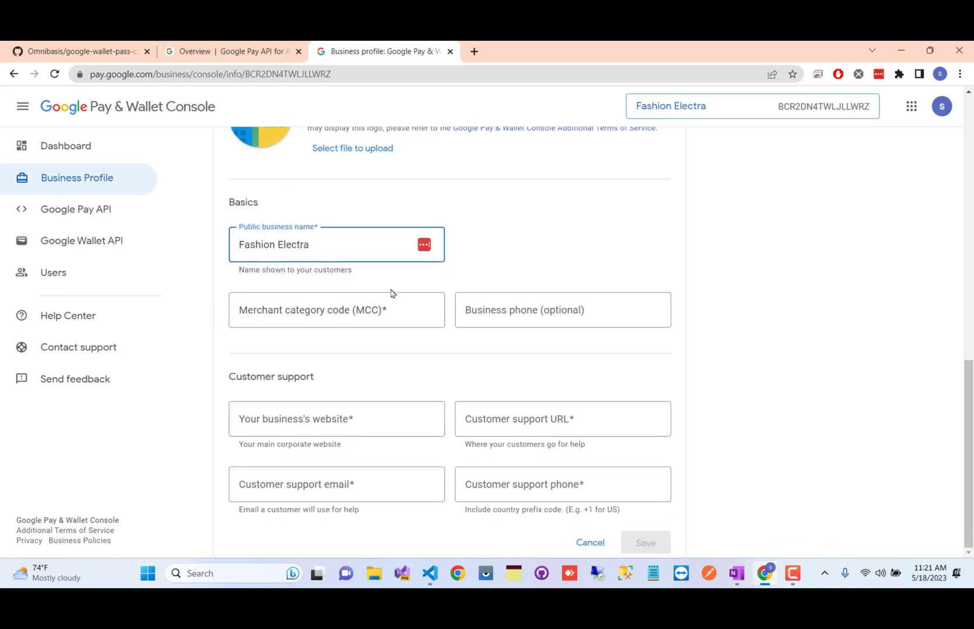
click(337, 311)
scroll(358, 373, down, 5)
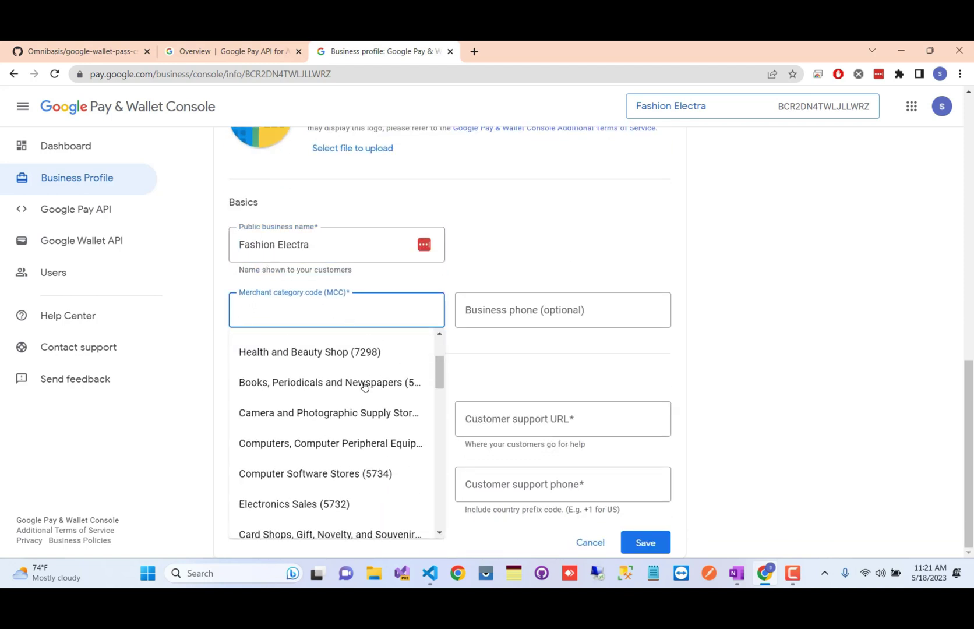
scroll(326, 402, up, 5)
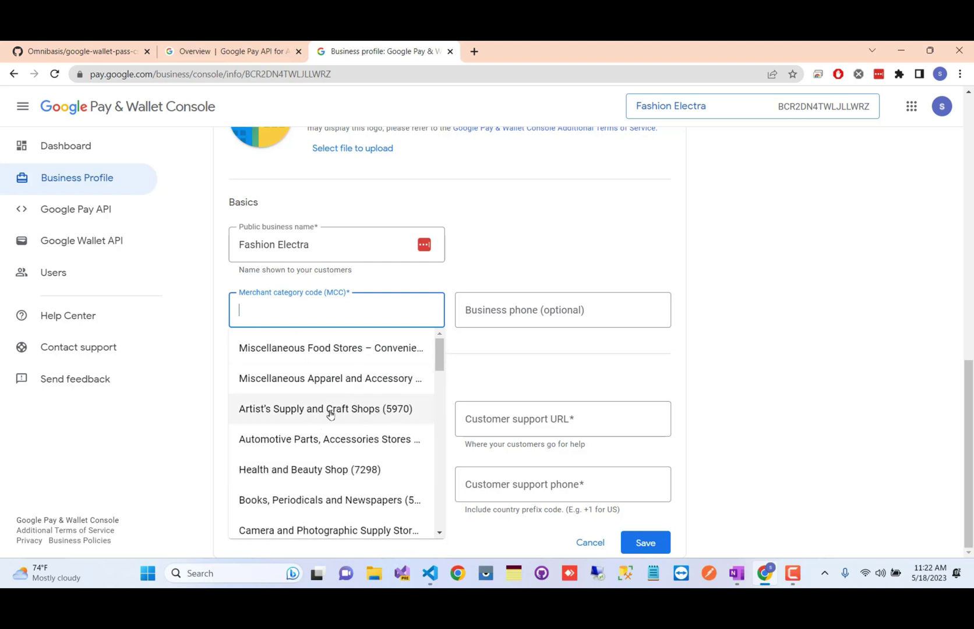
click(330, 414)
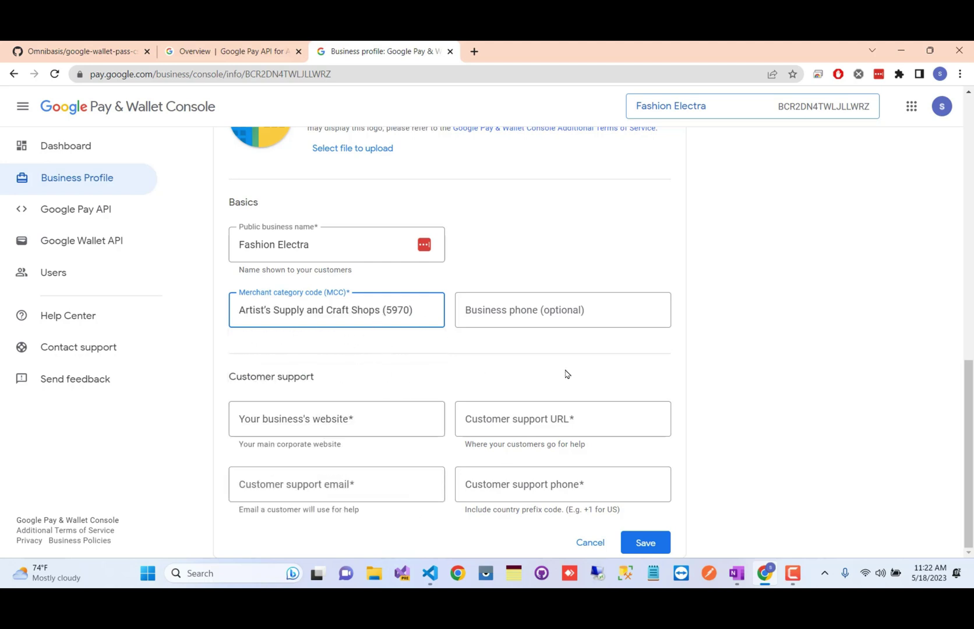
- Enter the web address xamaringuyshow.com in a new browser tab and copy it for the business website
click(322, 420)
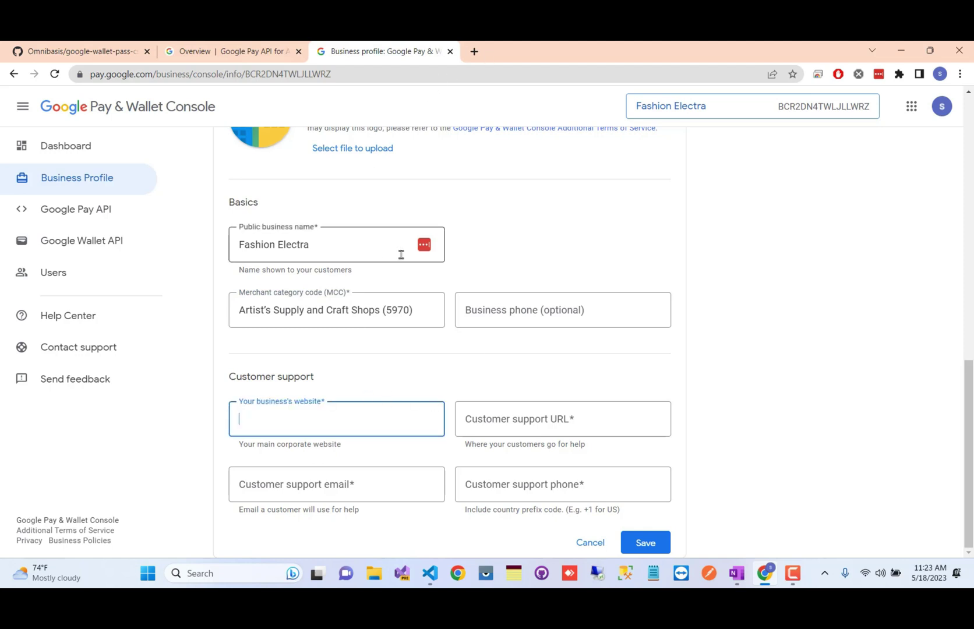
click(474, 51)
text(xa)
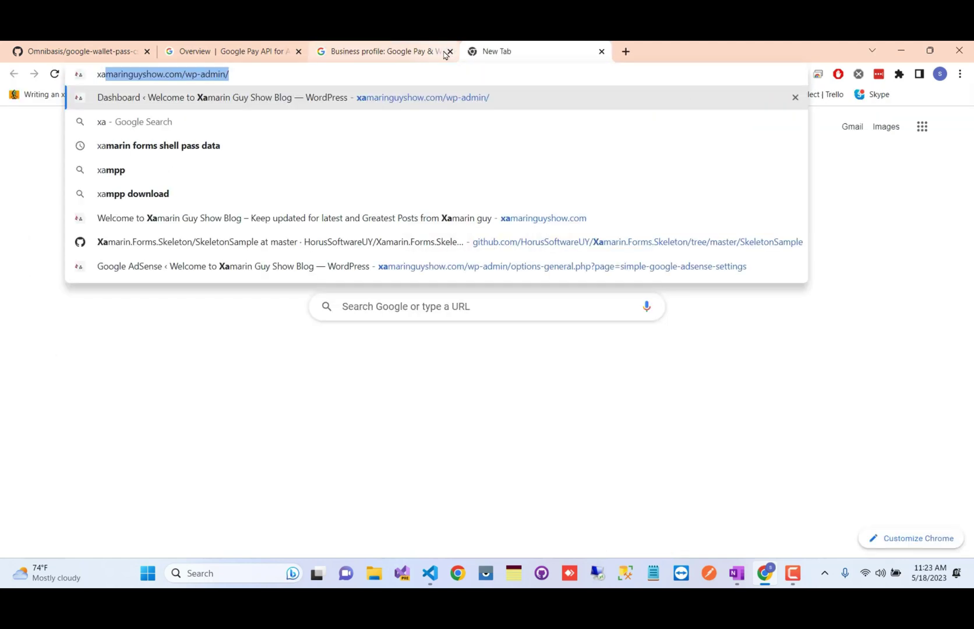
key(End)
key(BackSpace)
key(BackSpace)
key(BackSpace)
key(BackSpace)
key(BackSpace)
key(BackSpace)
key(BackSpace)
key(BackSpace)
key(BackSpace)
key(BackSpace)
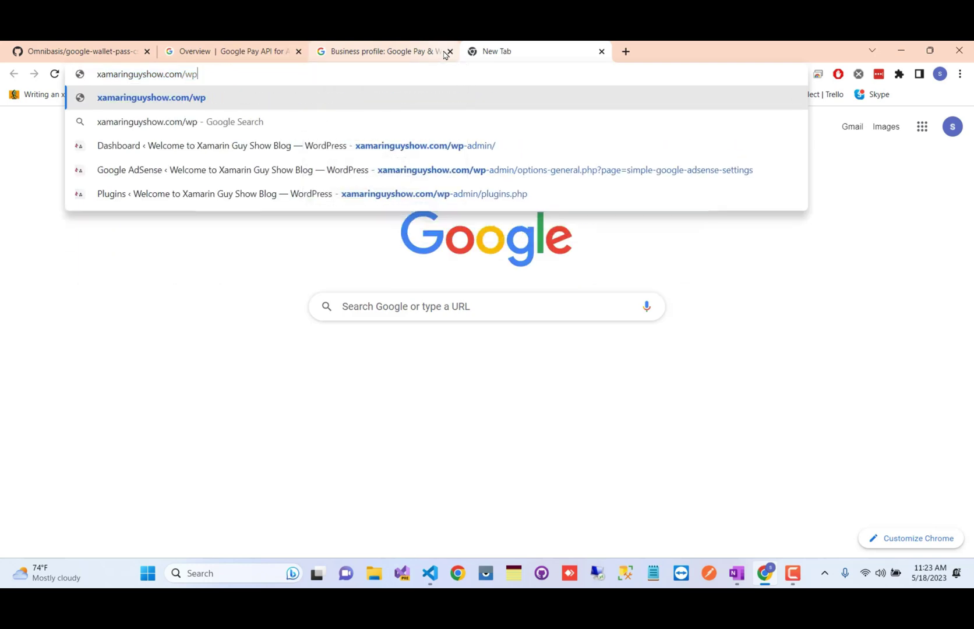
key(ctrl+a)
key(ctrl+c)
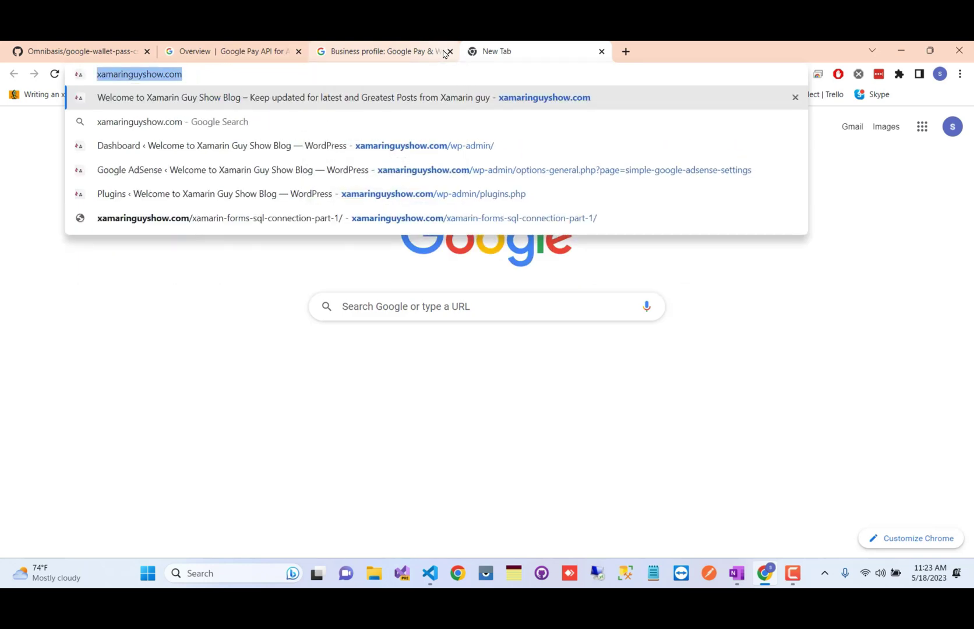
click(396, 52)
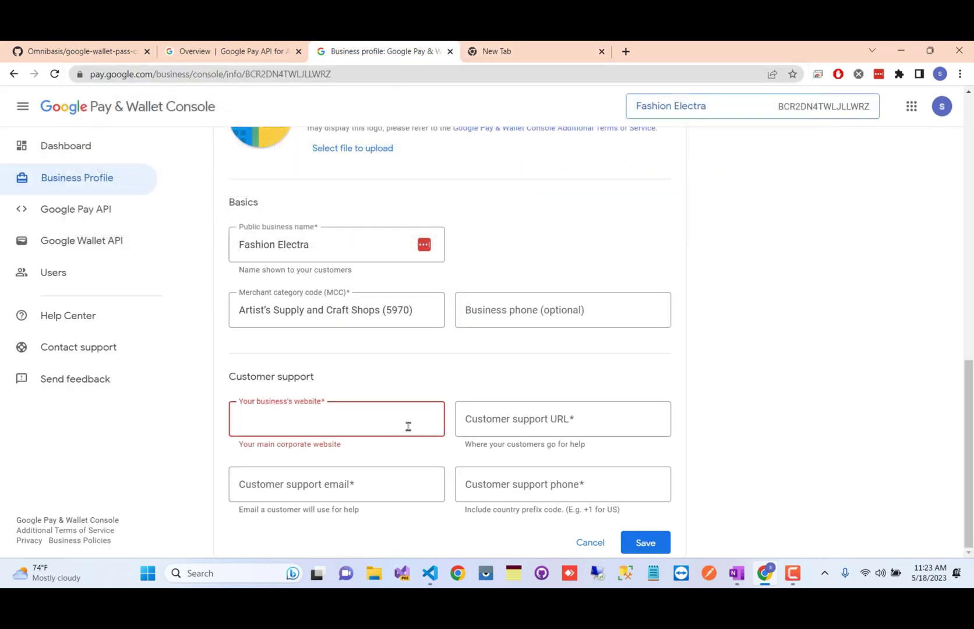
key(ctrl+v)
click(539, 427)
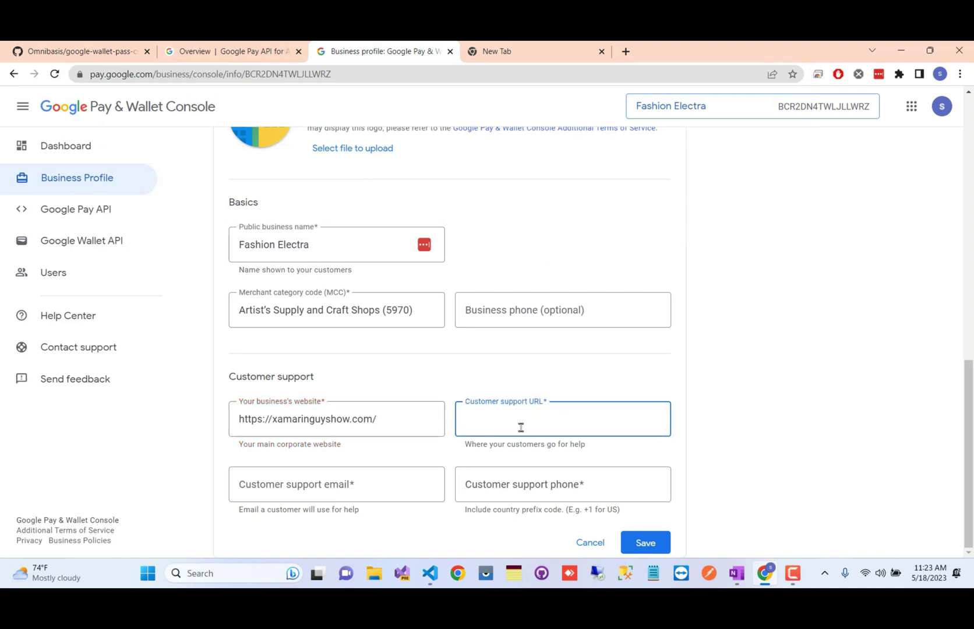
key(ctrl+v)
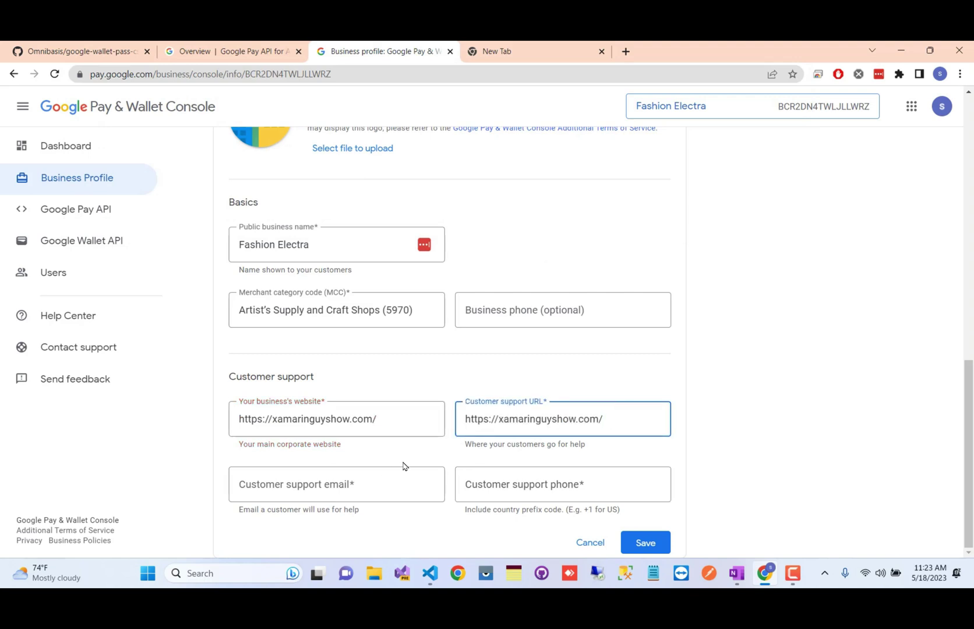
- Copy the signed-in account's e-mail address and paste it as the customer support email
click(311, 488)
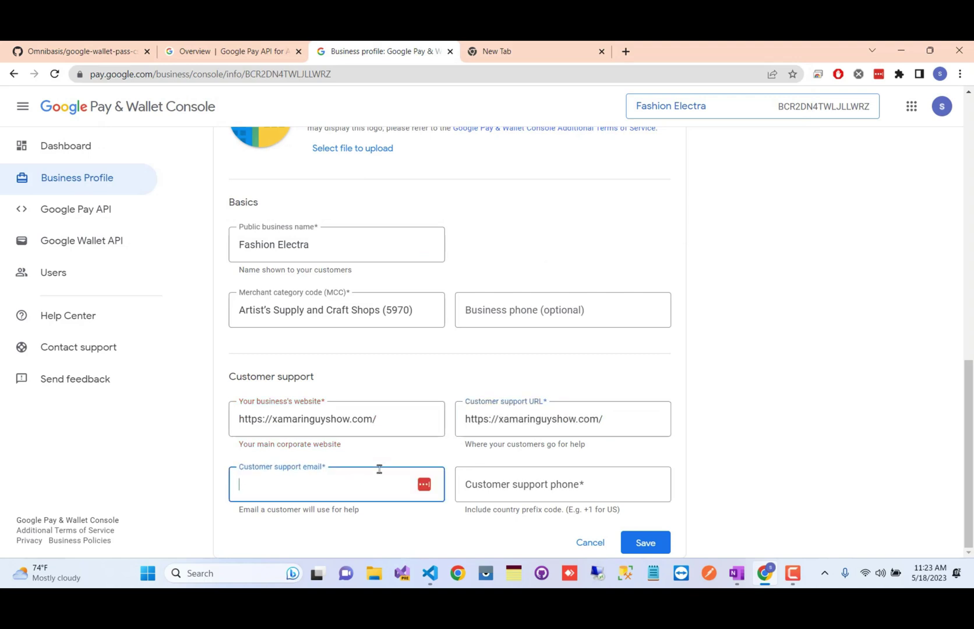
click(942, 106)
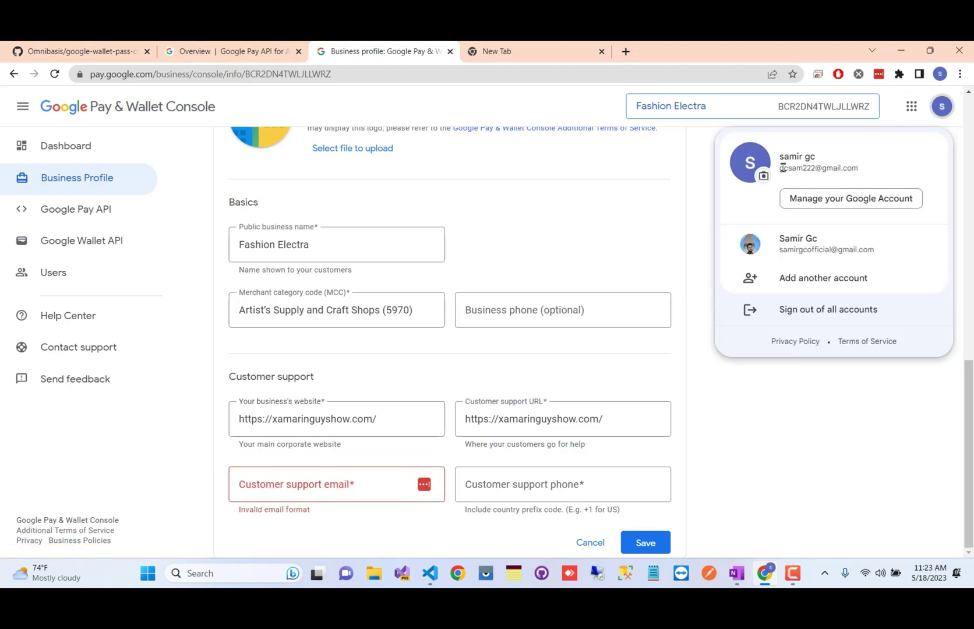
drag(780, 168, 889, 175)
key(ctrl+c)
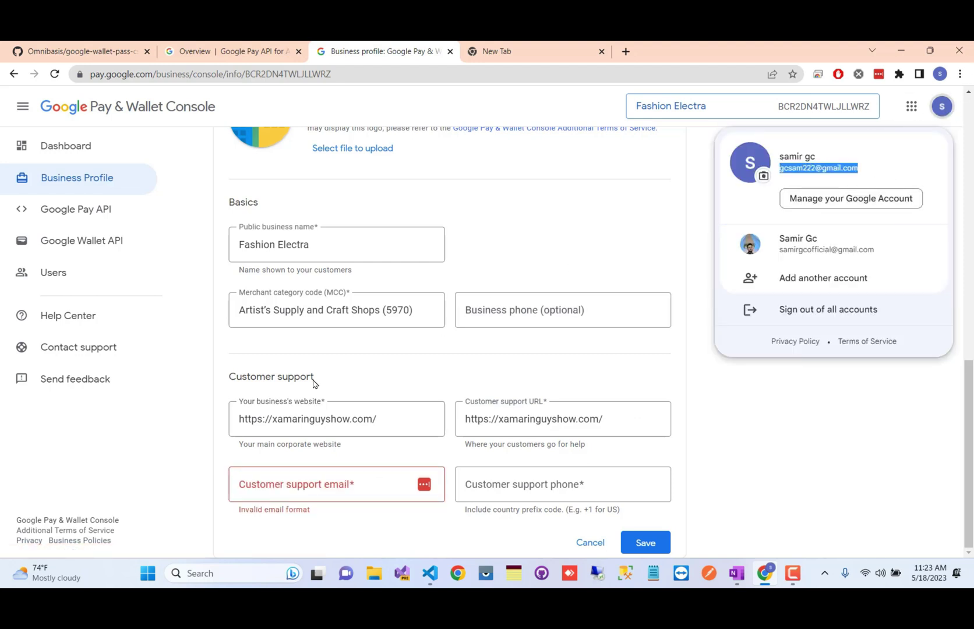
click(278, 473)
key(ctrl+v)
- Enter the customer support phone number and save the business information
click(549, 486)
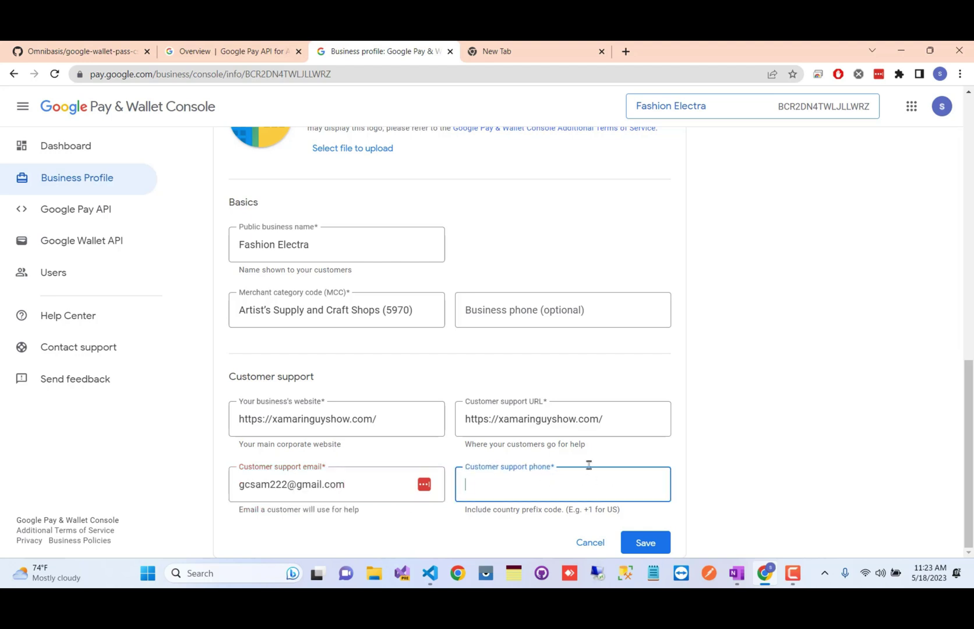
text(8159660)
click(658, 542)
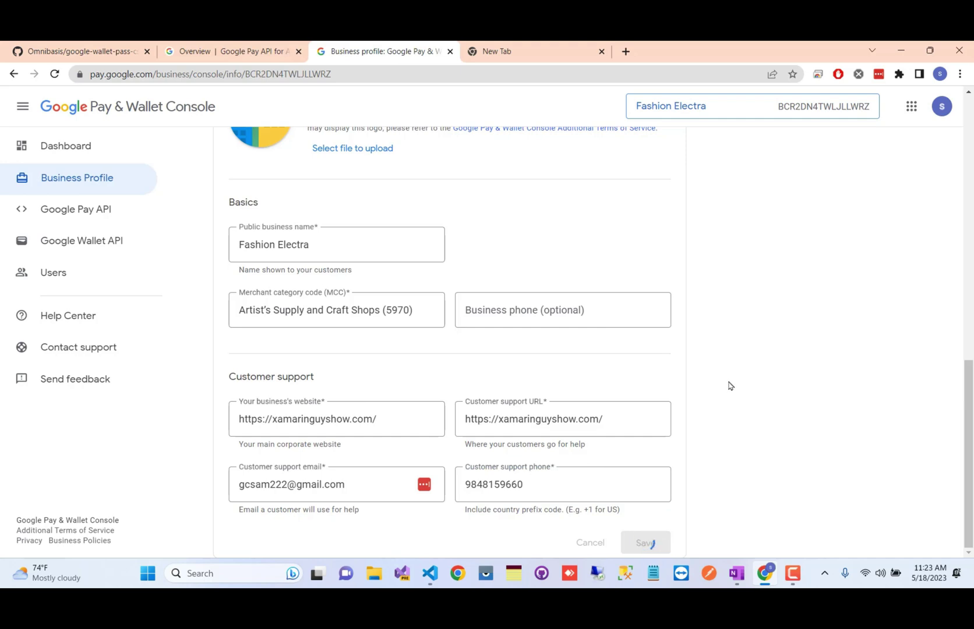
- Get started with the Google Wallet API from the dashboard, choosing to build the first pass and agreeing to its Terms of Service
scroll(529, 319, up, 4)
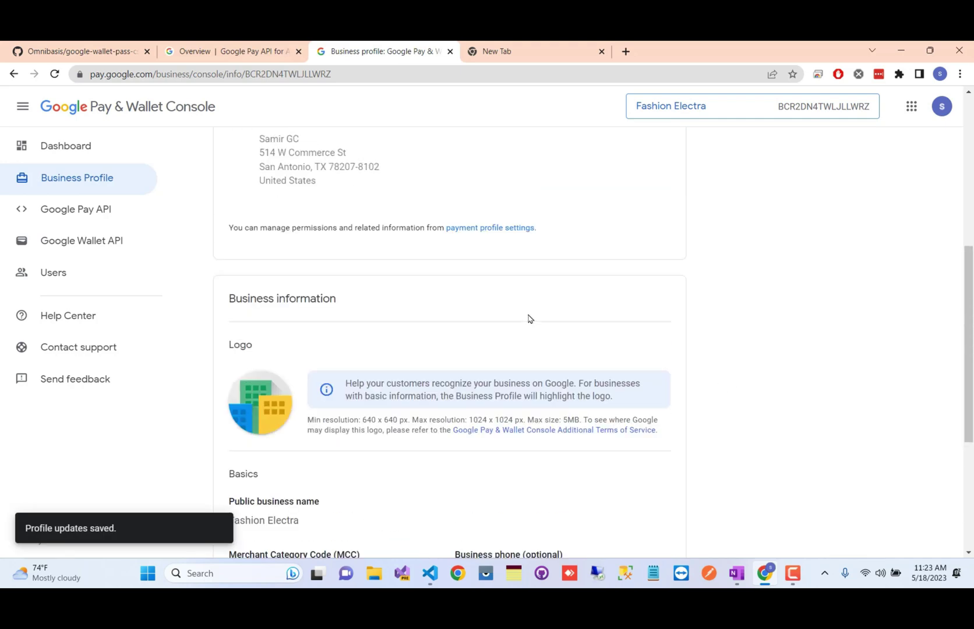
scroll(539, 341, down, 4)
scroll(500, 259, up, 10)
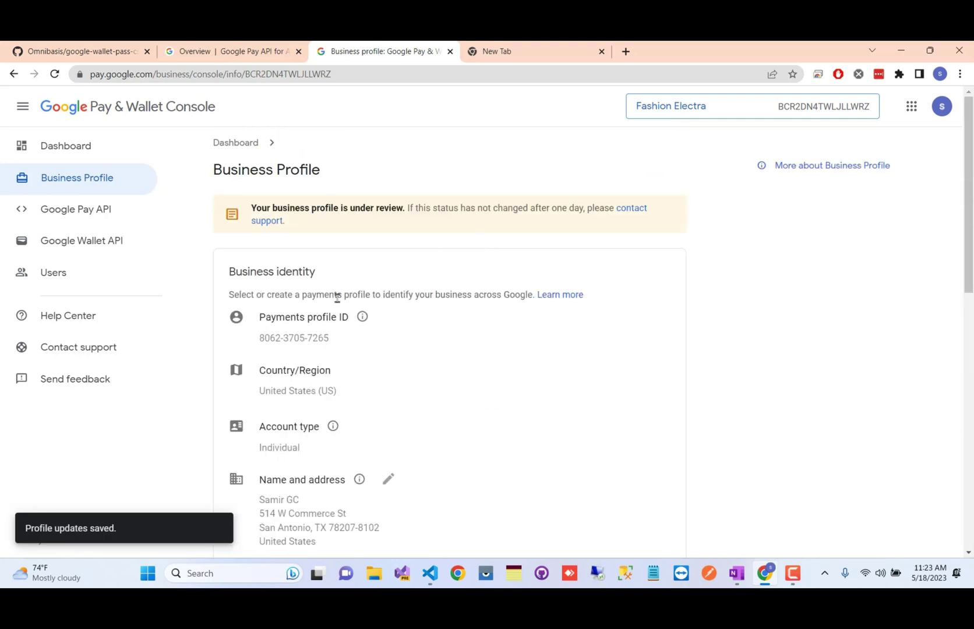
click(85, 147)
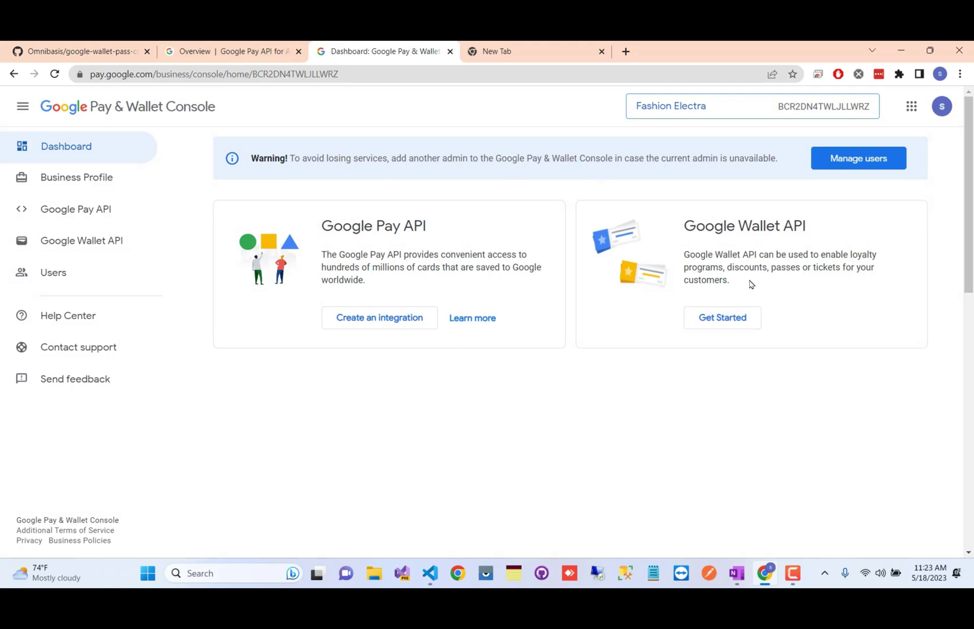
click(725, 317)
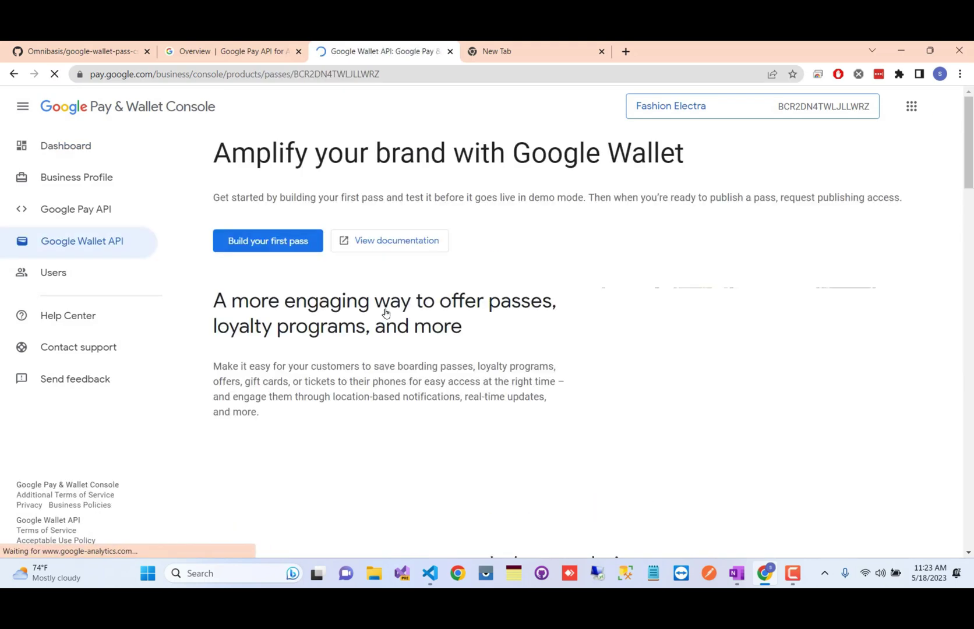
click(276, 236)
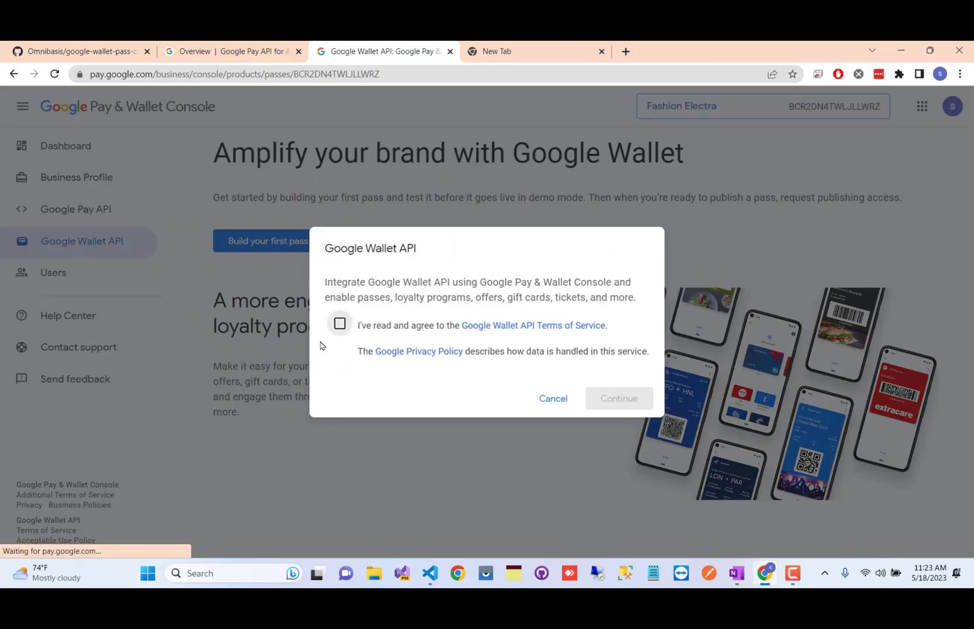
click(340, 323)
click(624, 398)
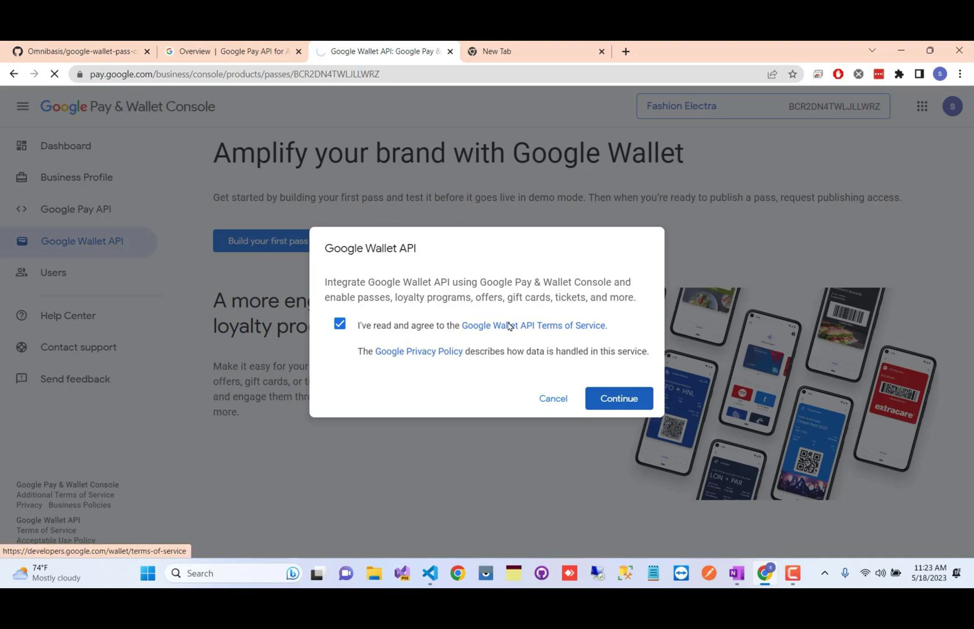
- Start a new class of the Generic type and set its Class ID to FashionExpressEx555
scroll(392, 343, down, 4)
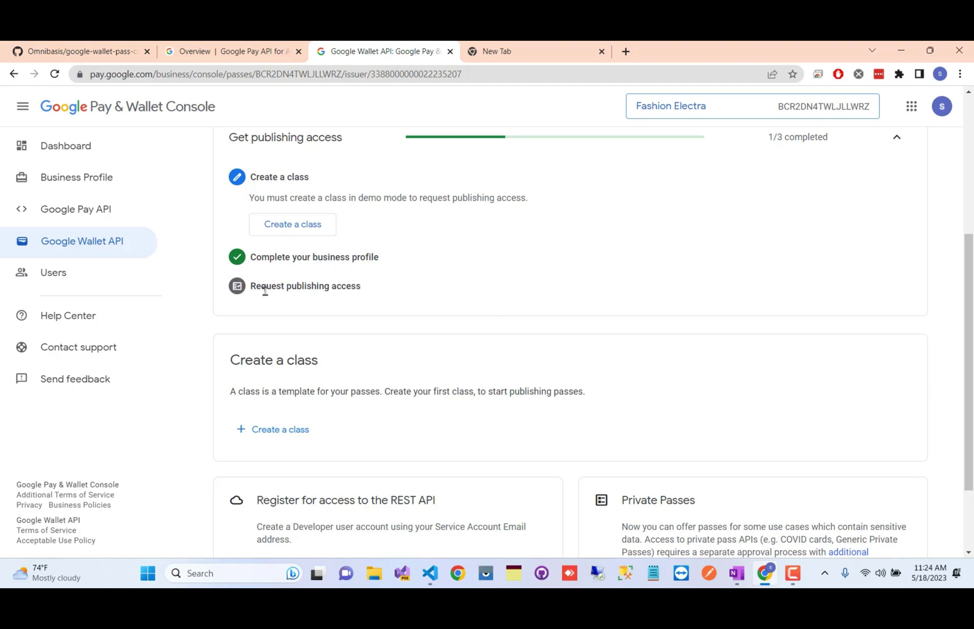
scroll(337, 342, down, 2)
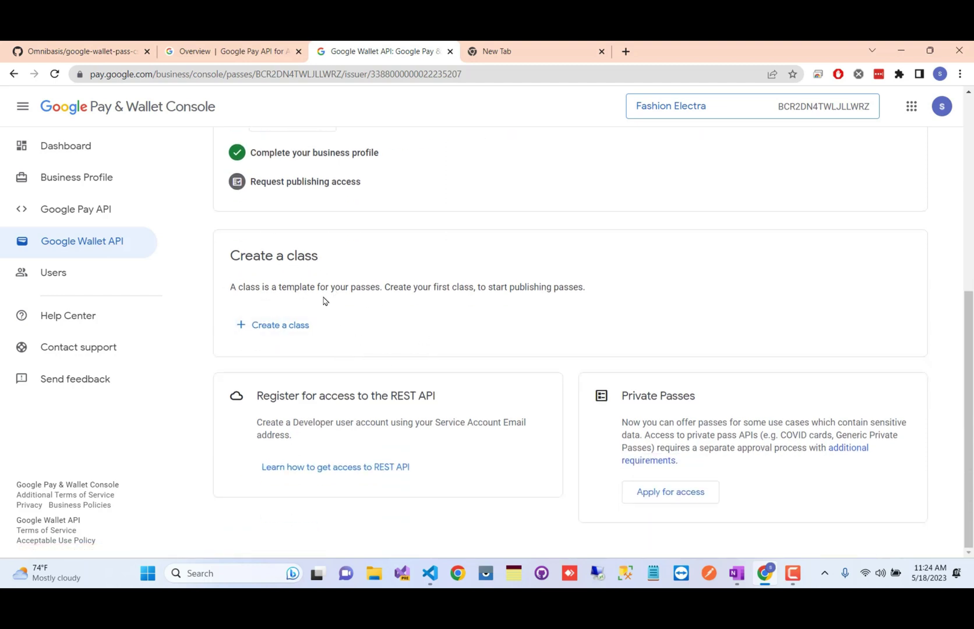
click(279, 325)
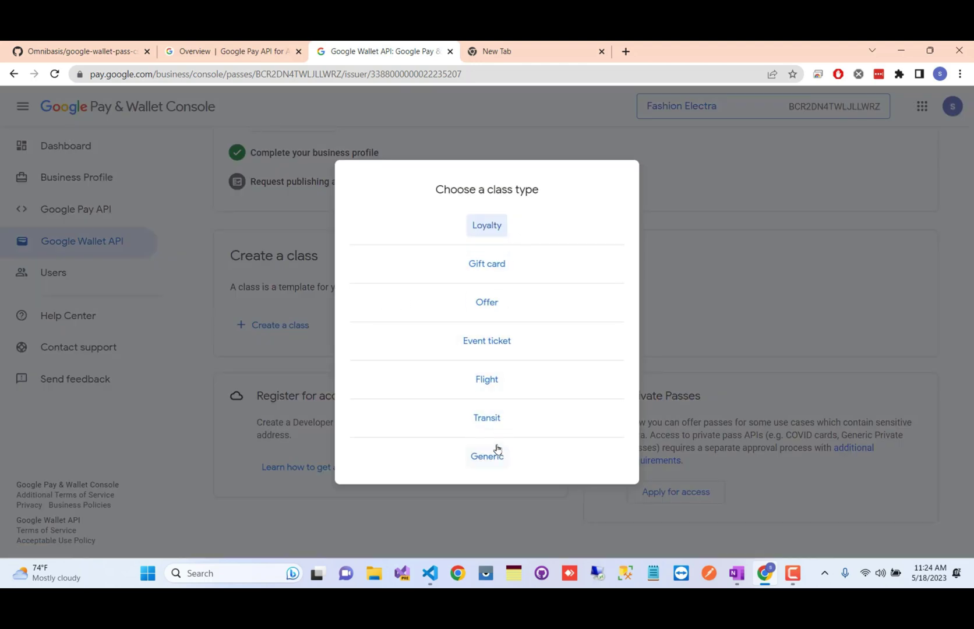
click(486, 457)
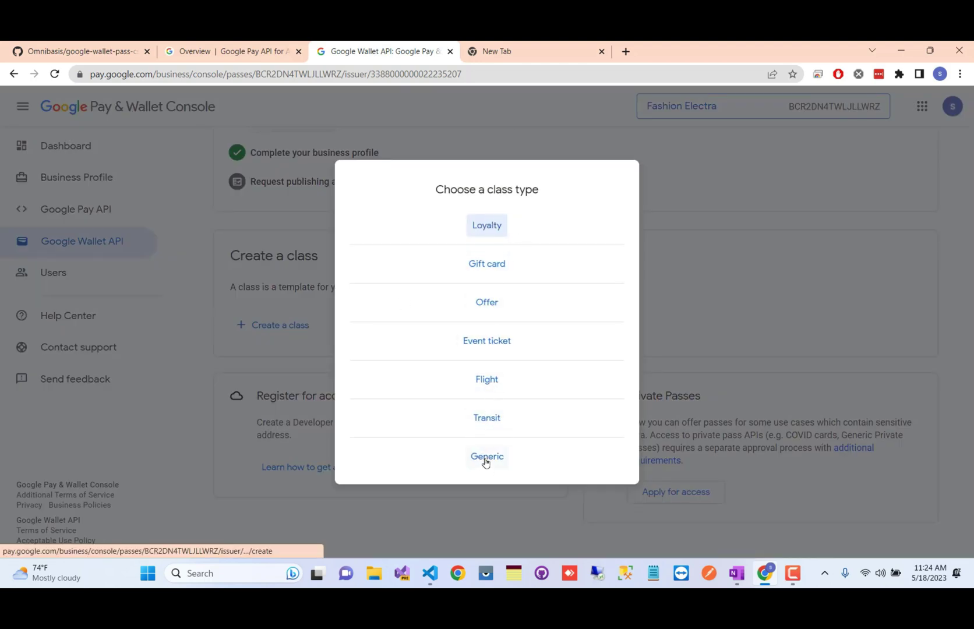
click(572, 276)
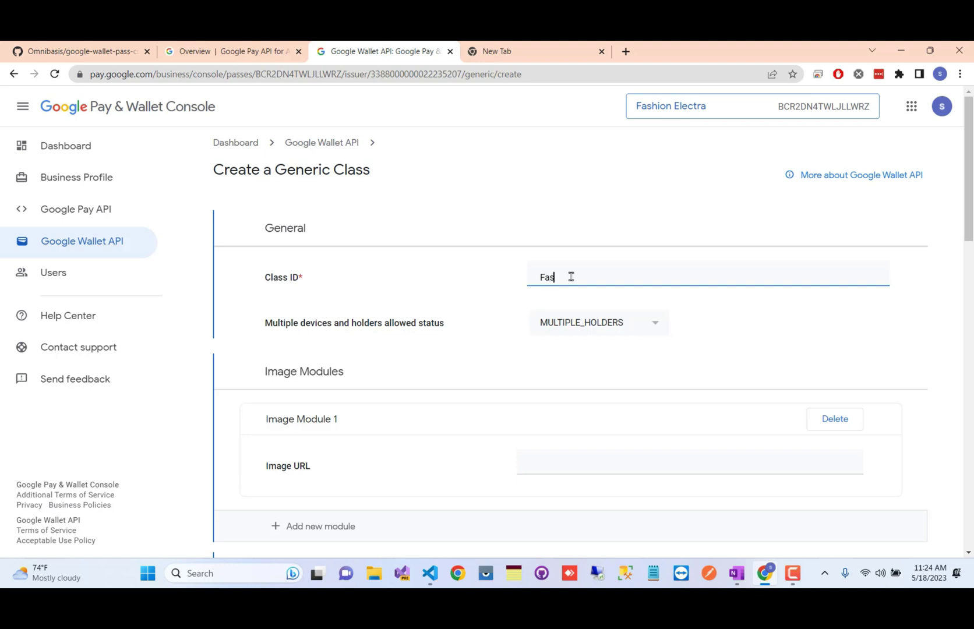
text(Fashion)
text(ExpressEx555)
click(645, 368)
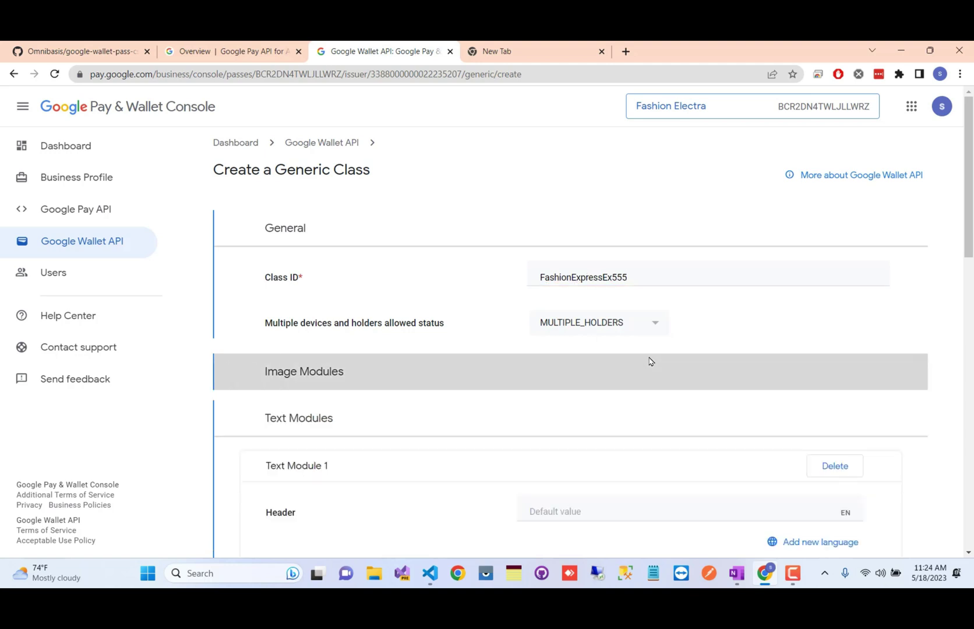
click(725, 371)
scroll(752, 264, down, 3)
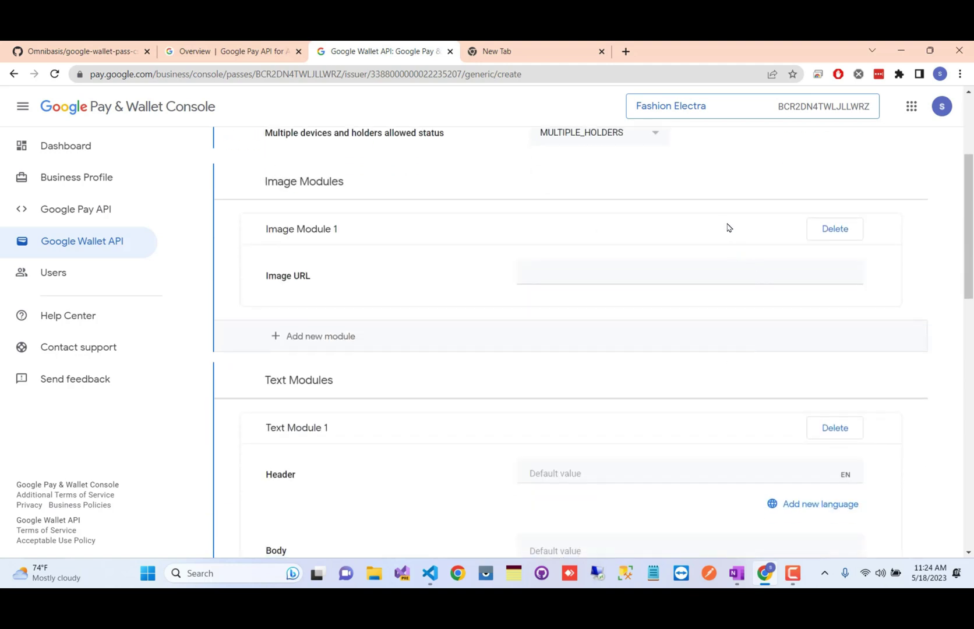
click(616, 274)
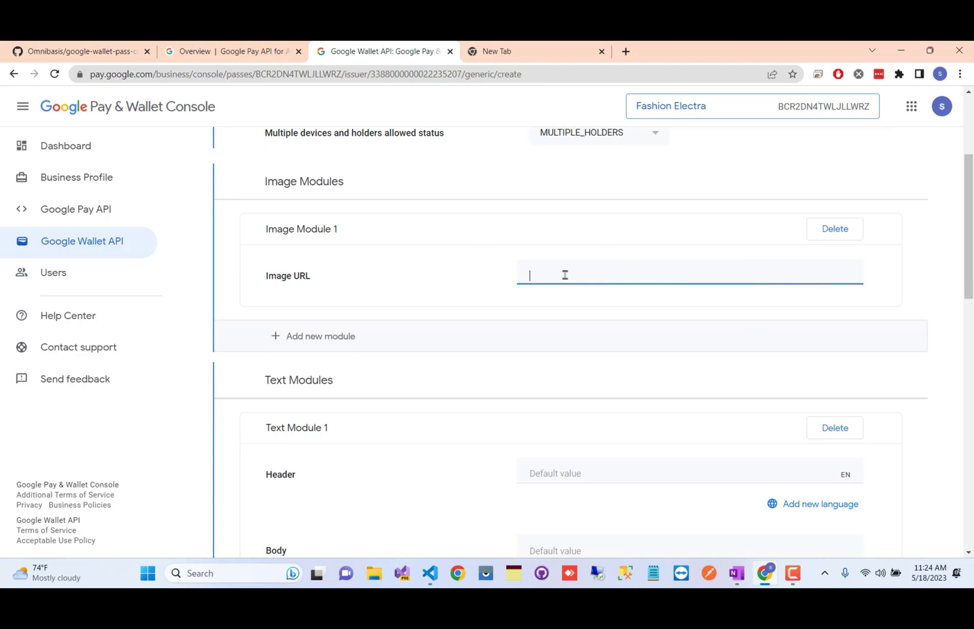
- Fill Text Module 1 with the header "Express Fashion" and body "Mega Offer in the house 10 % discount on MRP", and create the class
scroll(593, 341, down, 4)
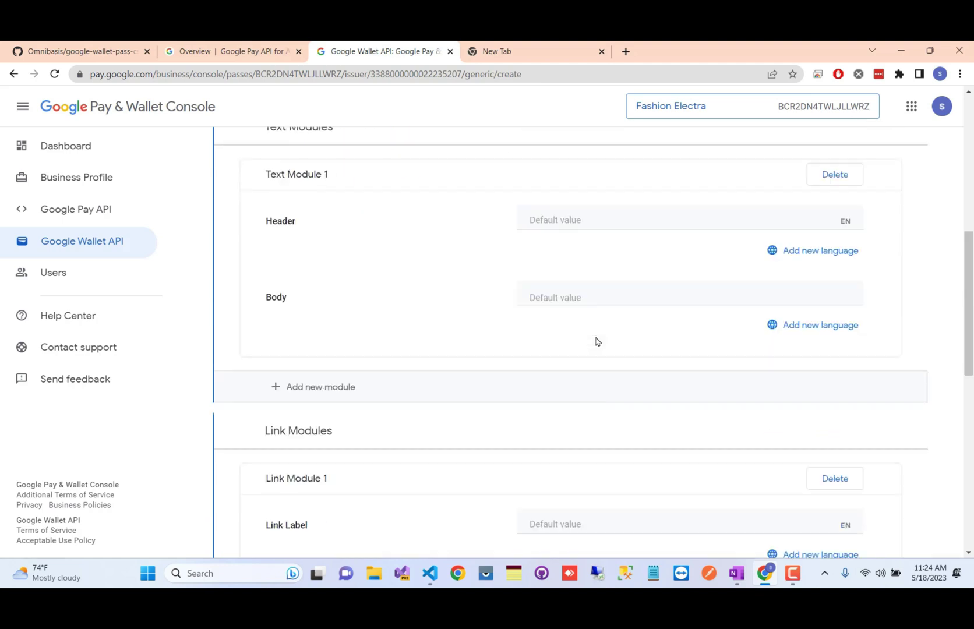
scroll(660, 303, up, 3)
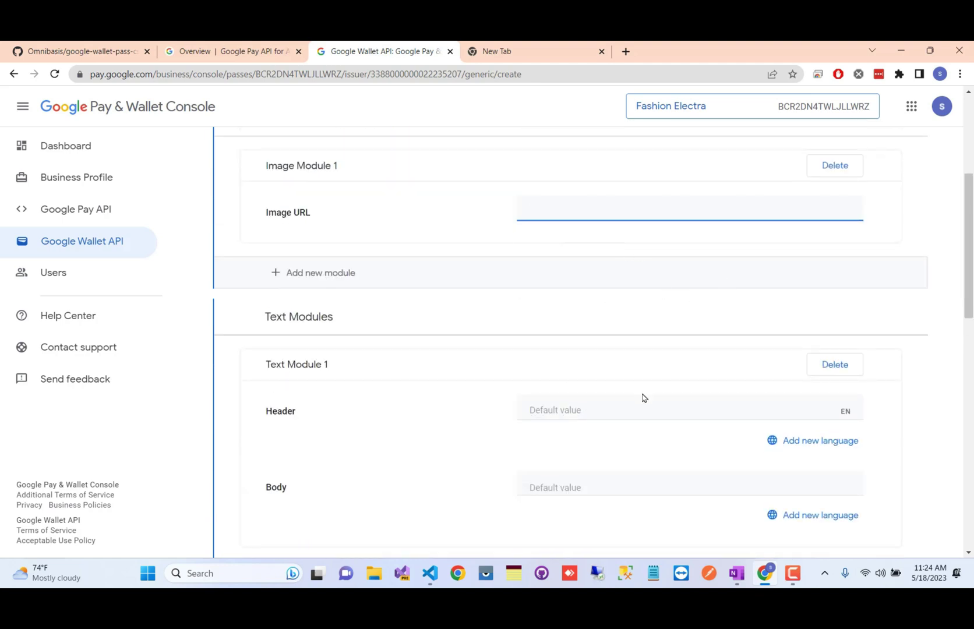
scroll(641, 396, down, 1)
click(592, 348)
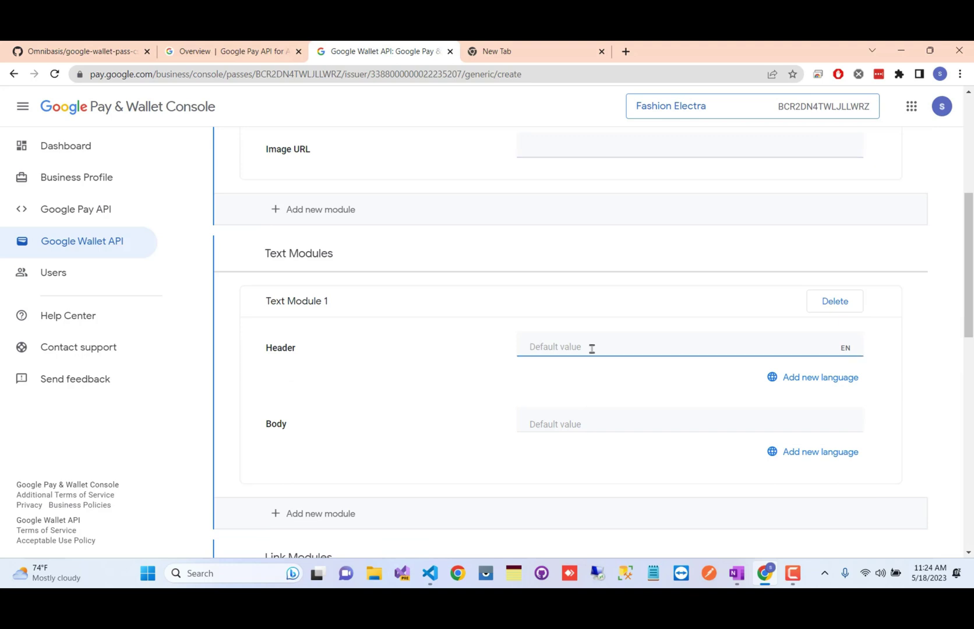
text(Express Fashion)
click(559, 423)
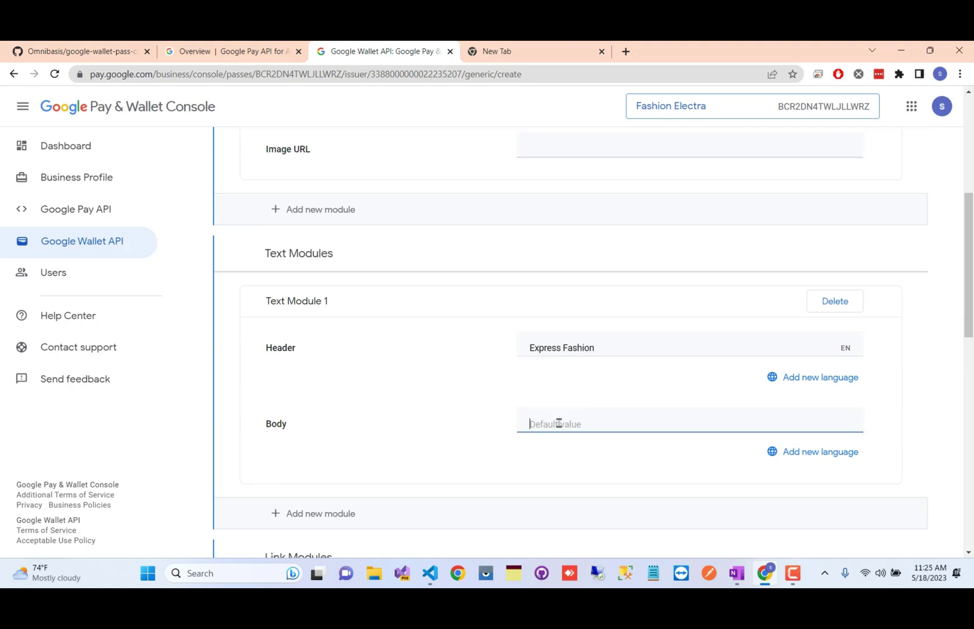
text(Mega Offer in the house 10 % discount on MRP)
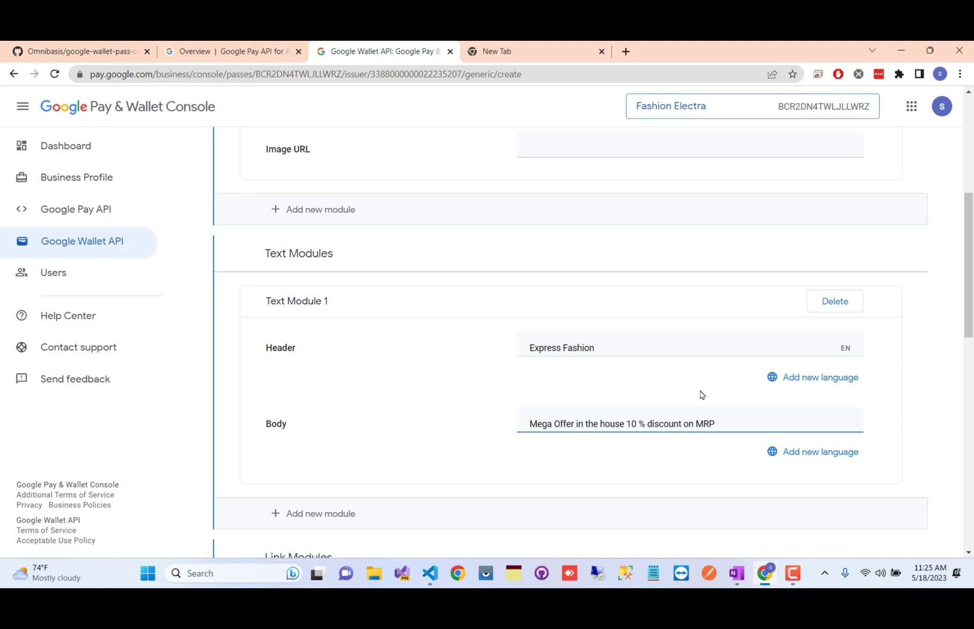
scroll(701, 395, down, 12)
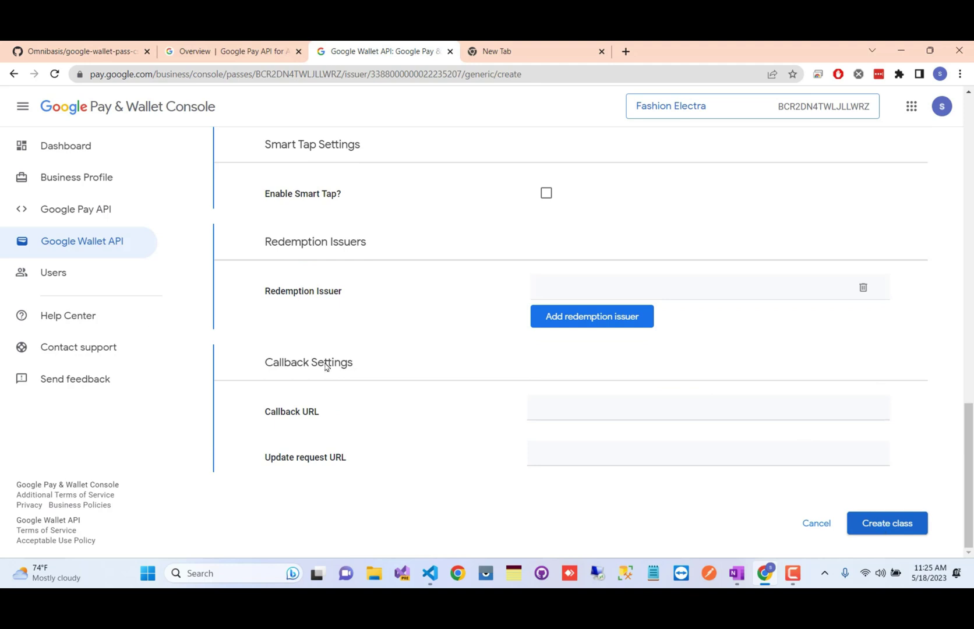
click(881, 529)
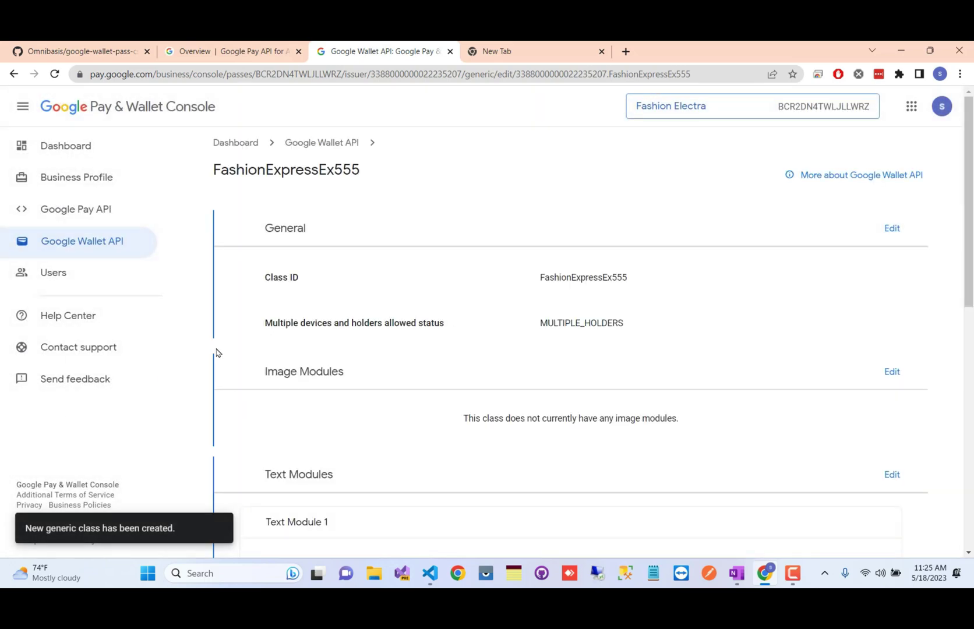
- Review the new class's details, return to the Google Wallet API page and check the publishing steps and class list
scroll(379, 324, down, 10)
scroll(379, 324, up, 10)
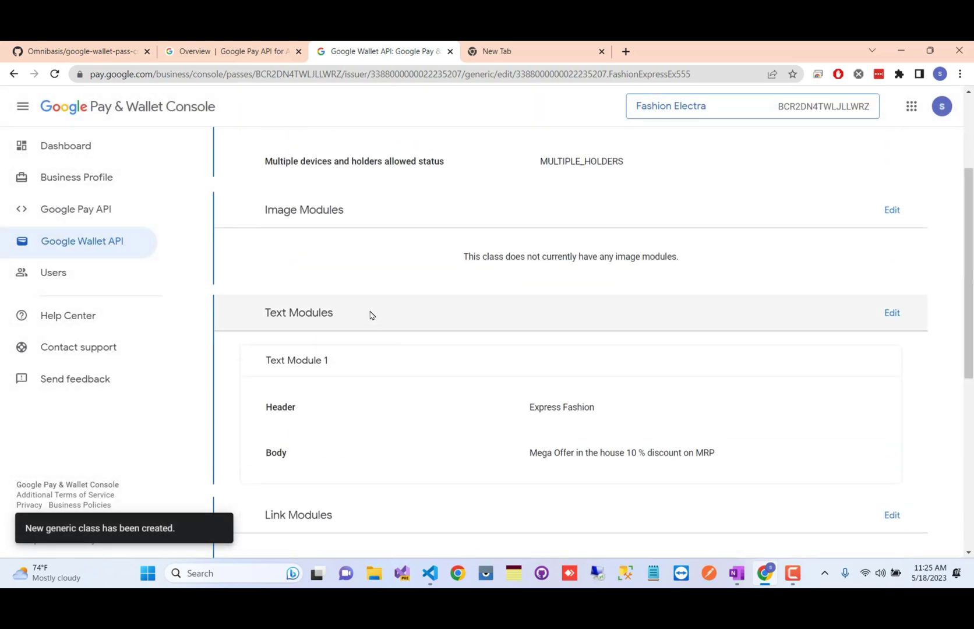
click(304, 151)
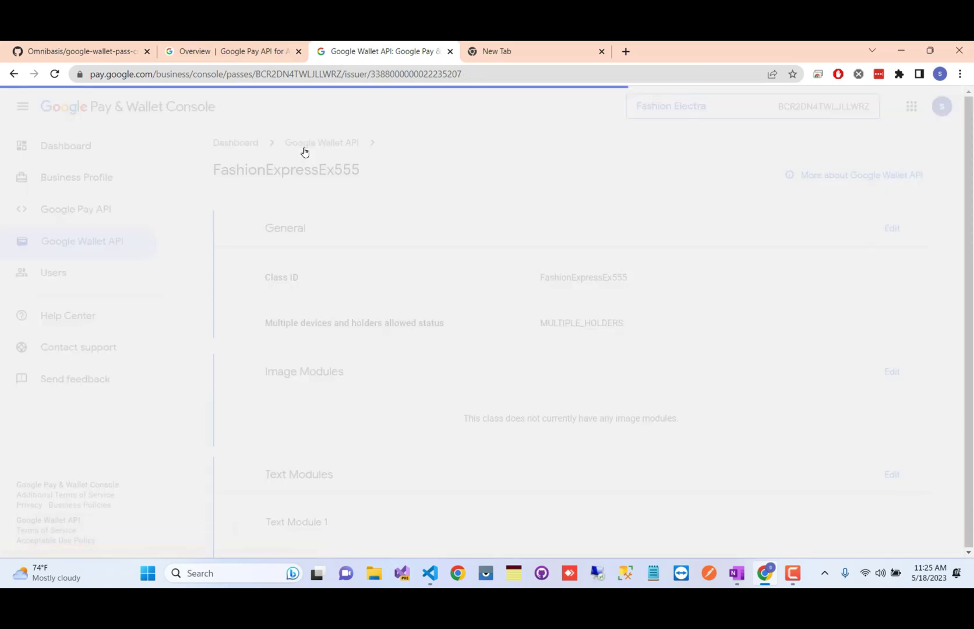
scroll(431, 379, down, 2)
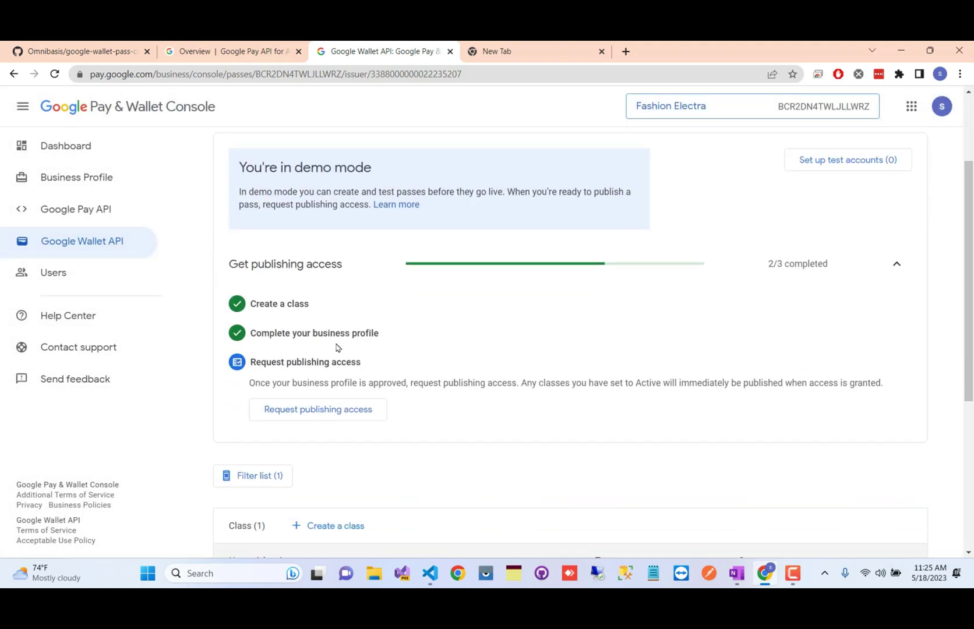
scroll(336, 348, down, 3)
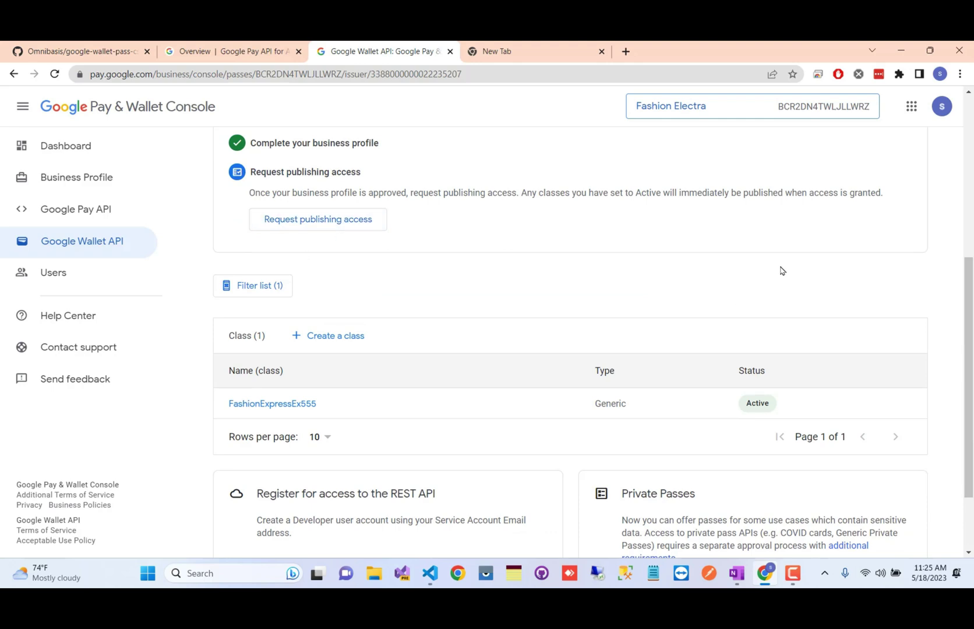
scroll(782, 268, up, 5)
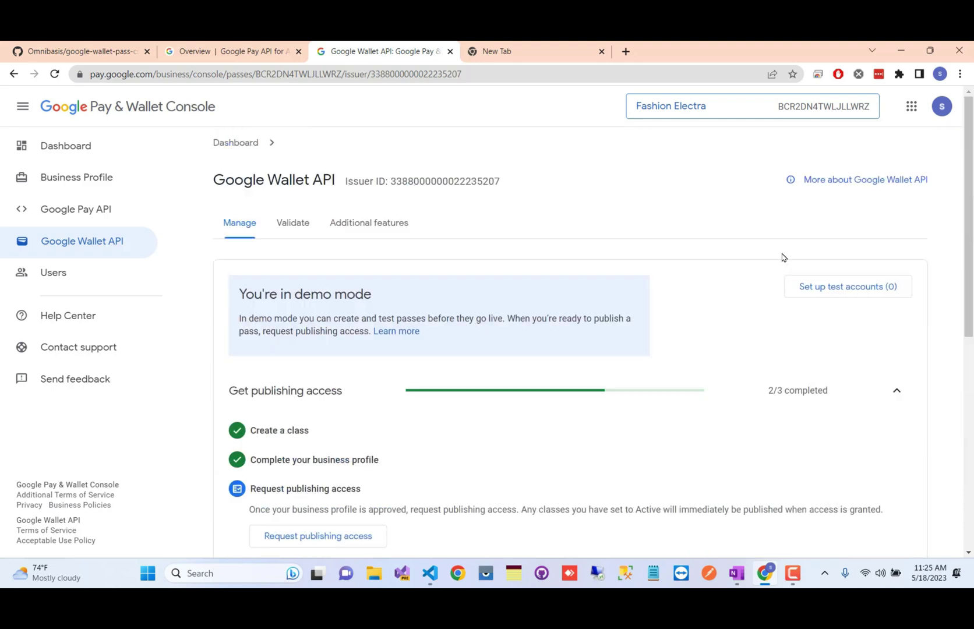
click(858, 293)
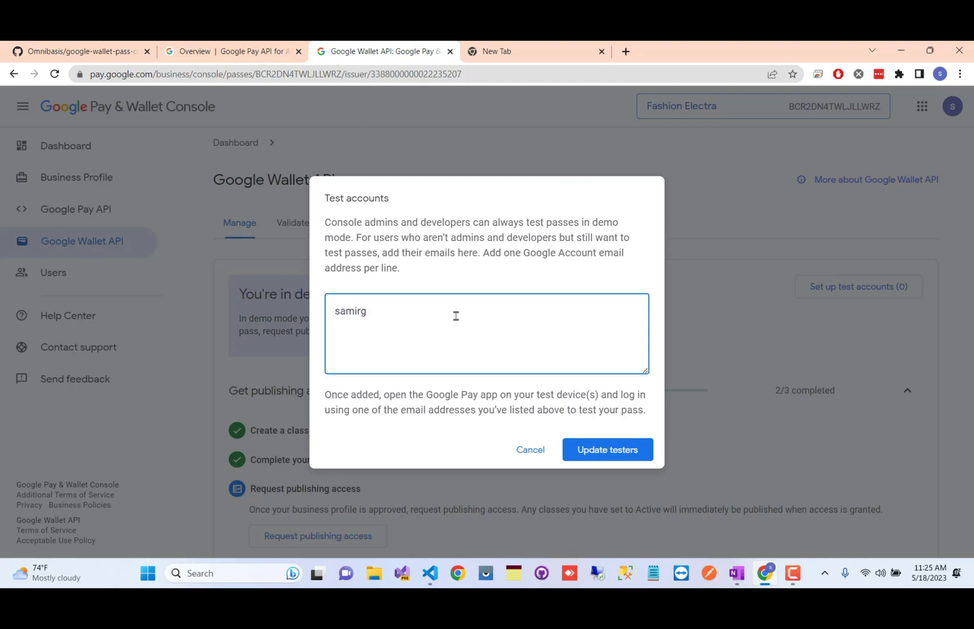
key(BackSpace)
key(BackSpace)
key(BackSpace)
key(BackSpace)
key(BackSpace)
click(530, 451)
click(942, 108)
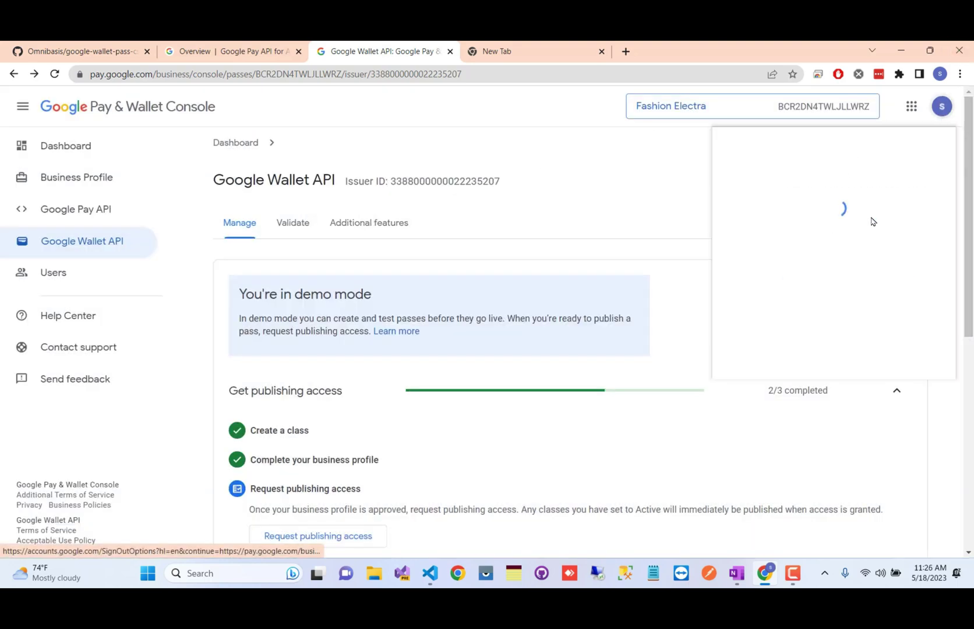
click(472, 304)
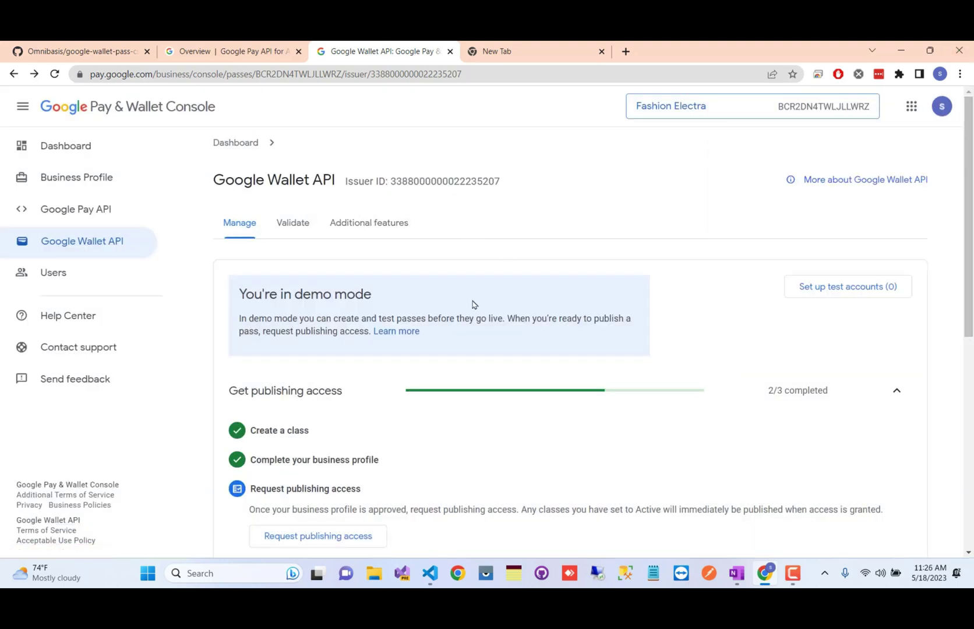
- Request publishing access to the Google Wallet API, describing the purpose as generating store discount coupons with amount or percentage, code, validity period and conditions
scroll(444, 342, down, 7)
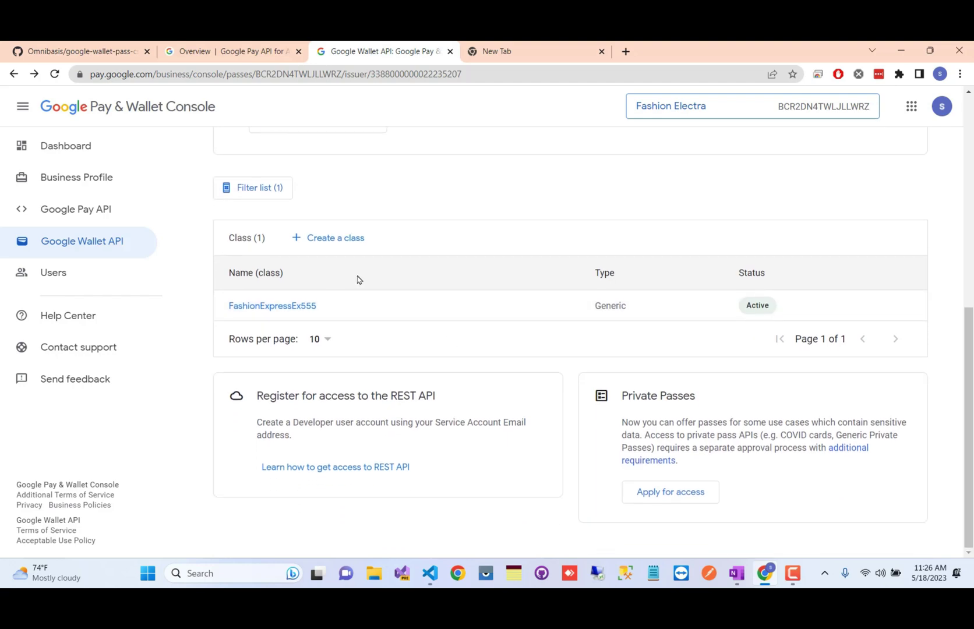
scroll(294, 208, up, 2)
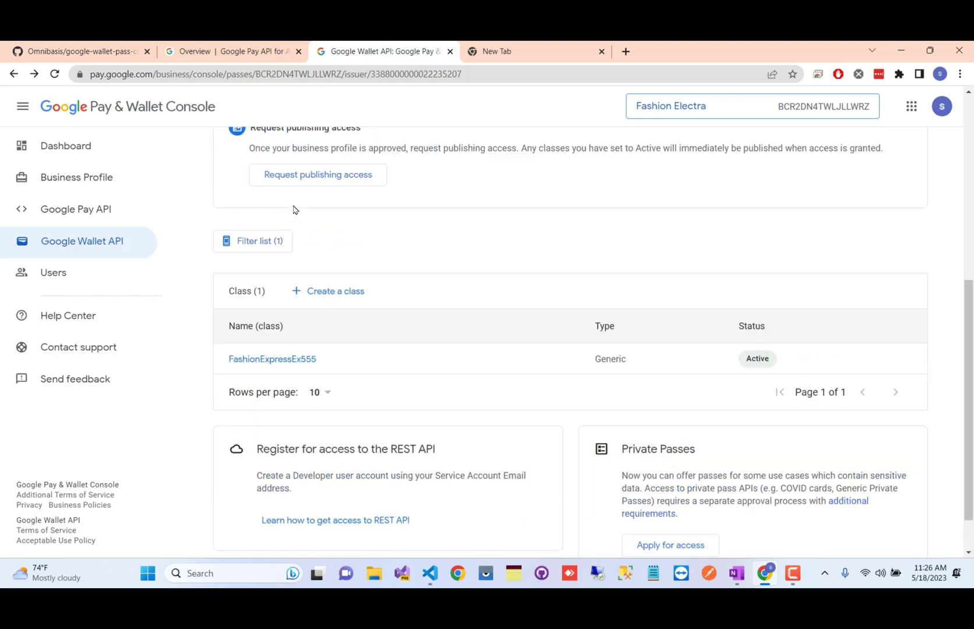
click(316, 247)
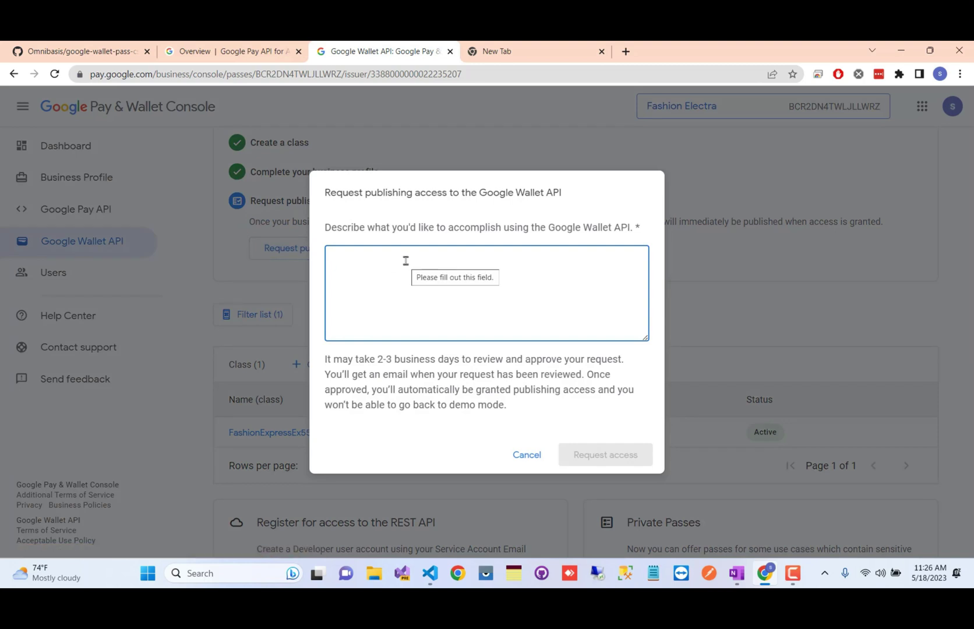
text(I would like to use the API to generate and create discount coupons for your store. This would involve specifying the coupon details such as the discount amount or percentage, coupon code, validity period, and any additional conditions or restrictions.)
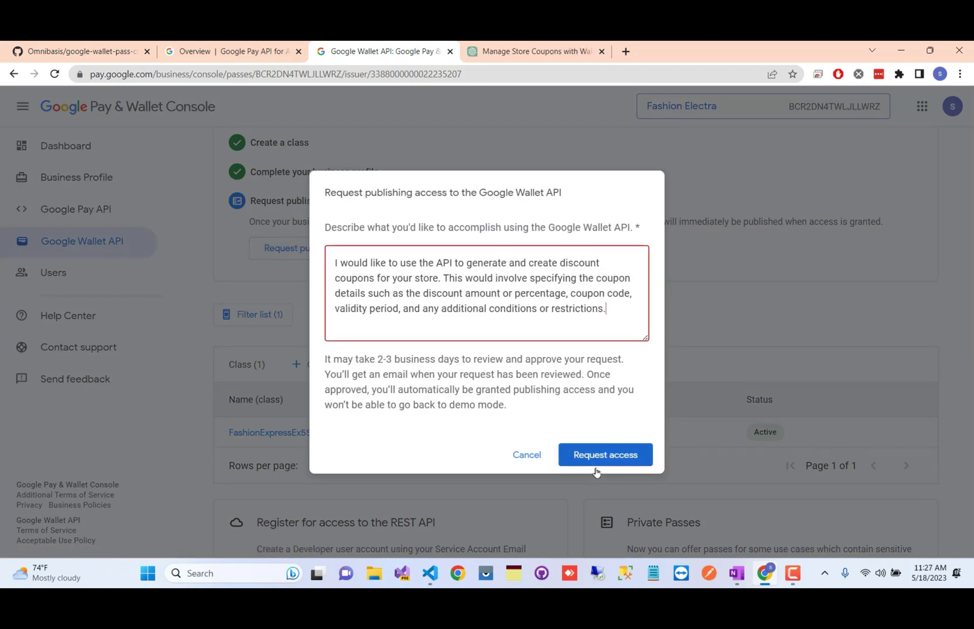
click(600, 458)
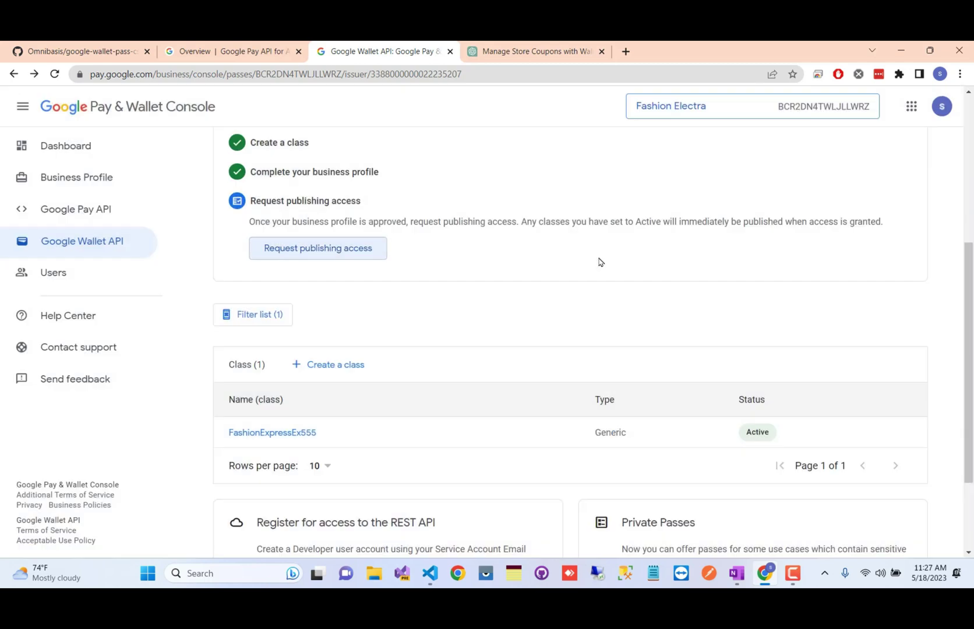
scroll(360, 230, down, 2)
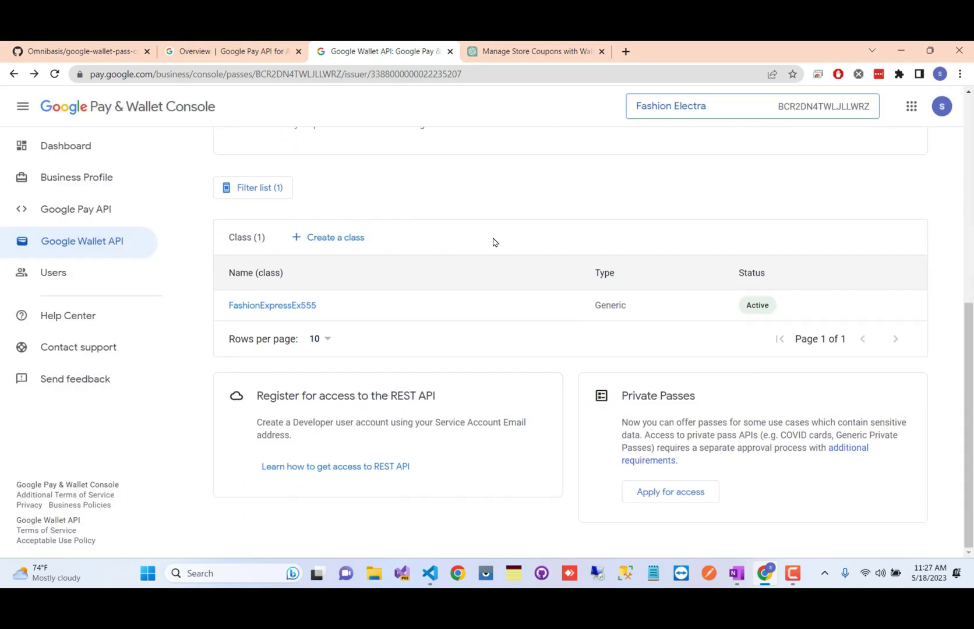
scroll(494, 241, up, 5)
scroll(484, 227, down, 3)
scroll(470, 235, up, 5)
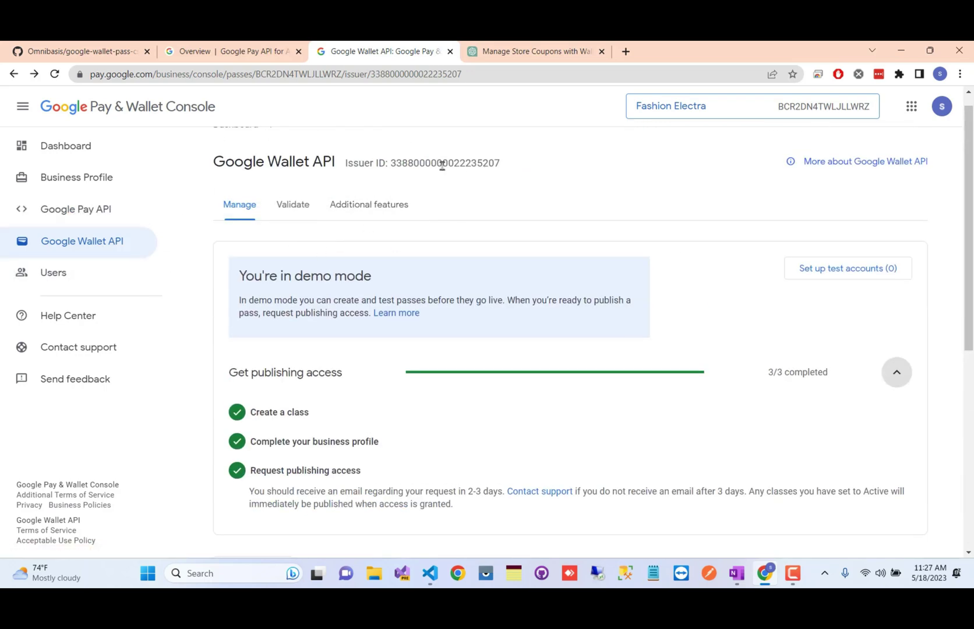
- Switch to the google-wallet-pass-csharp-driver repository on GitHub and download its source code as a ZIP
click(79, 48)
scroll(398, 261, up, 8)
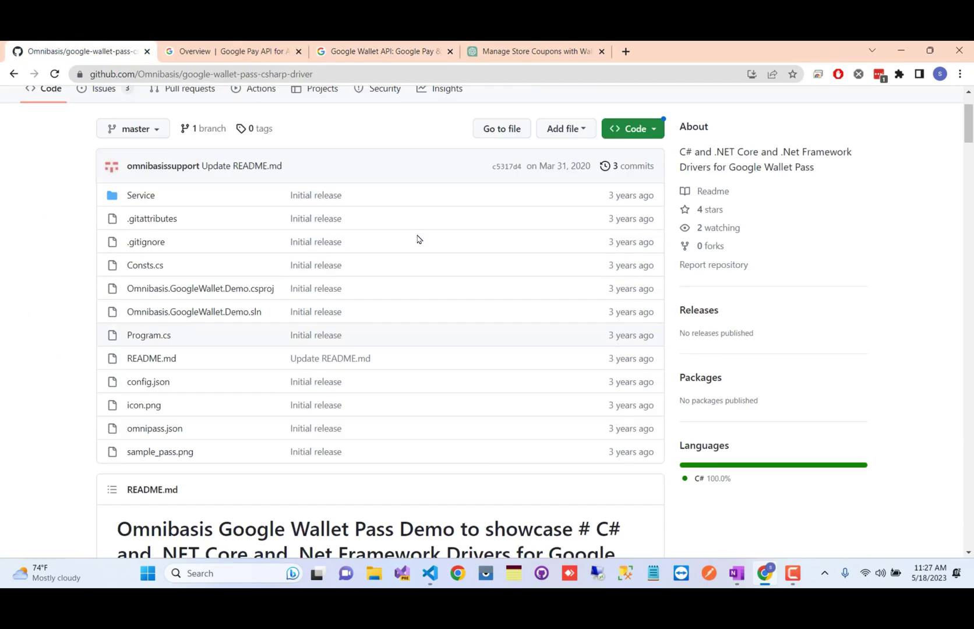
click(640, 223)
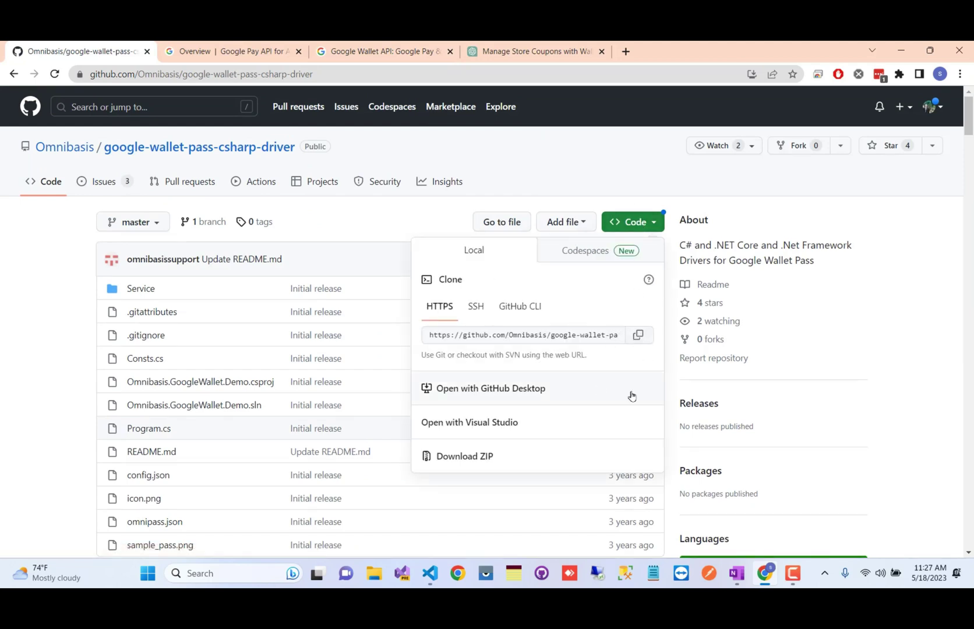
click(463, 462)
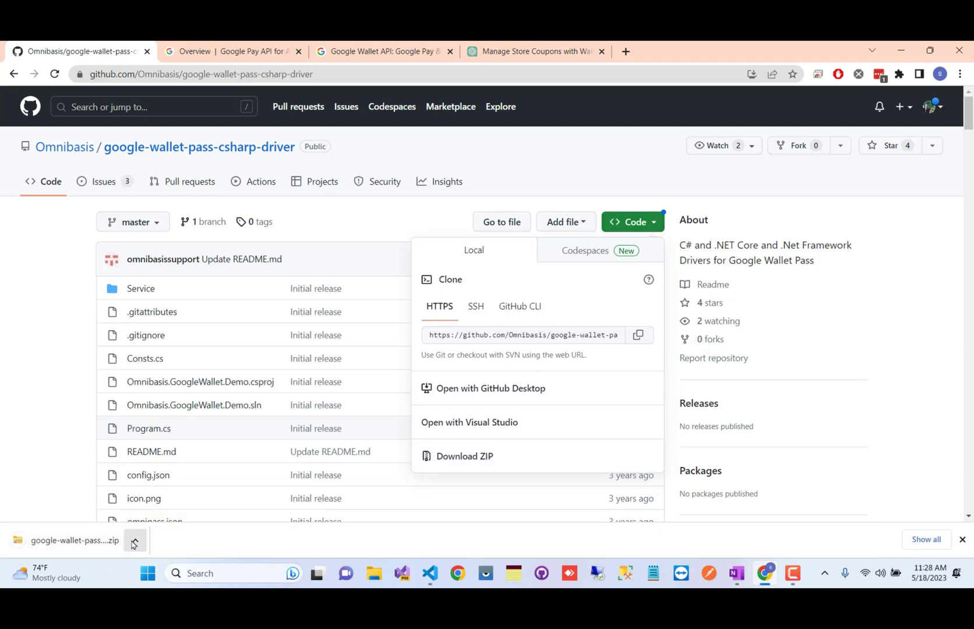
- Locate the downloaded google-wallet-pass-csharp-driver ZIP in the Downloads folder, copy it, and reveal the desktop beside the folder window
click(134, 540)
click(191, 496)
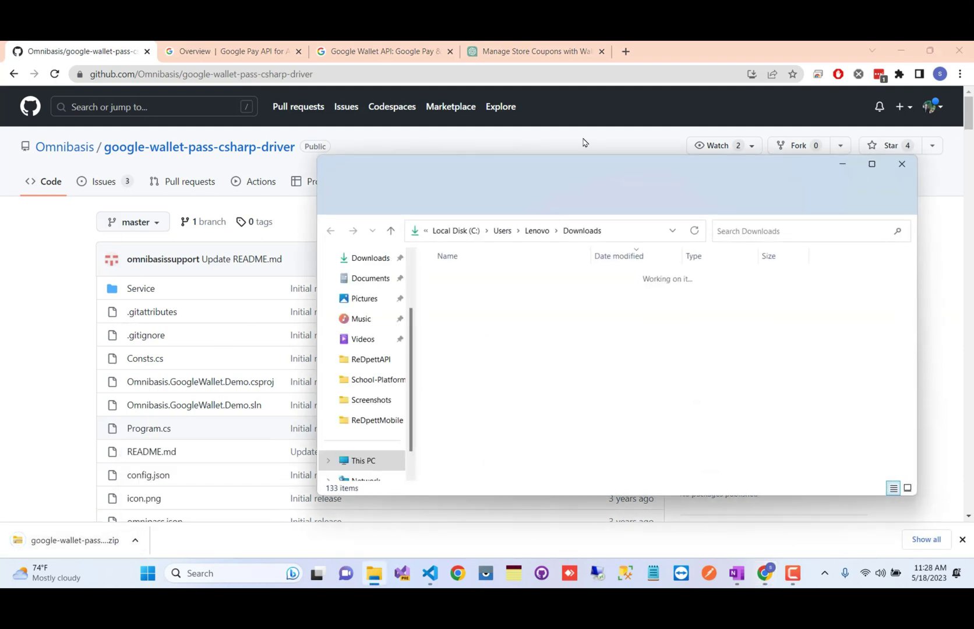
right_click(466, 292)
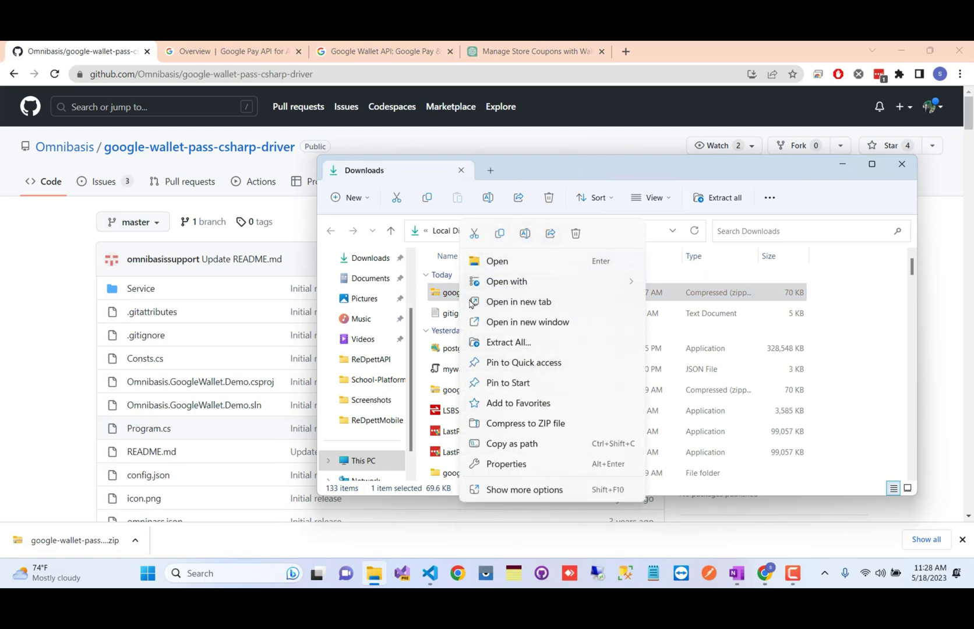
key(super+Home)
drag(561, 166, 653, 139)
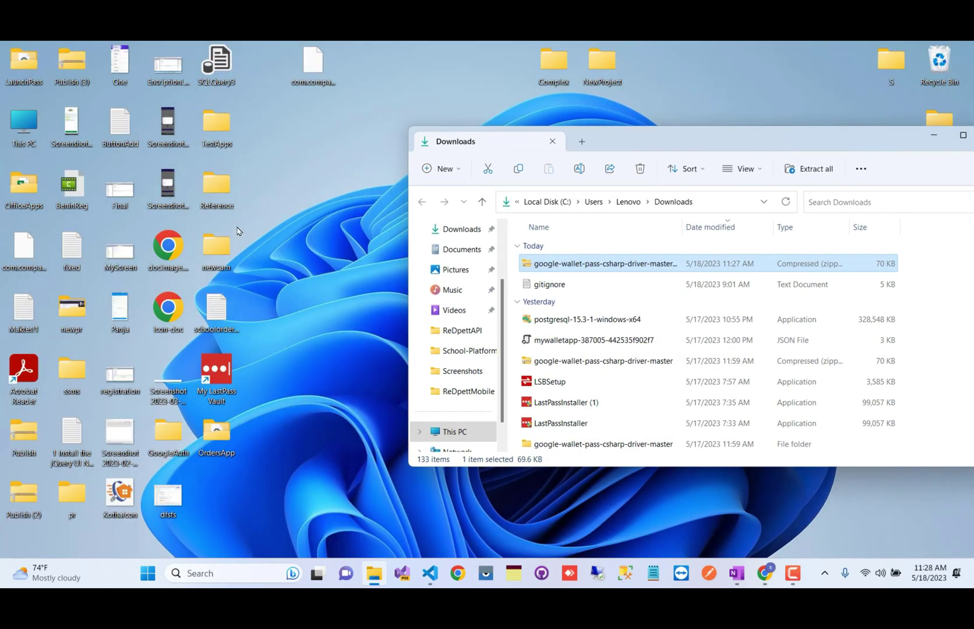
- Create a new folder on the desktop named "GoolePassServer"
right_click(302, 201)
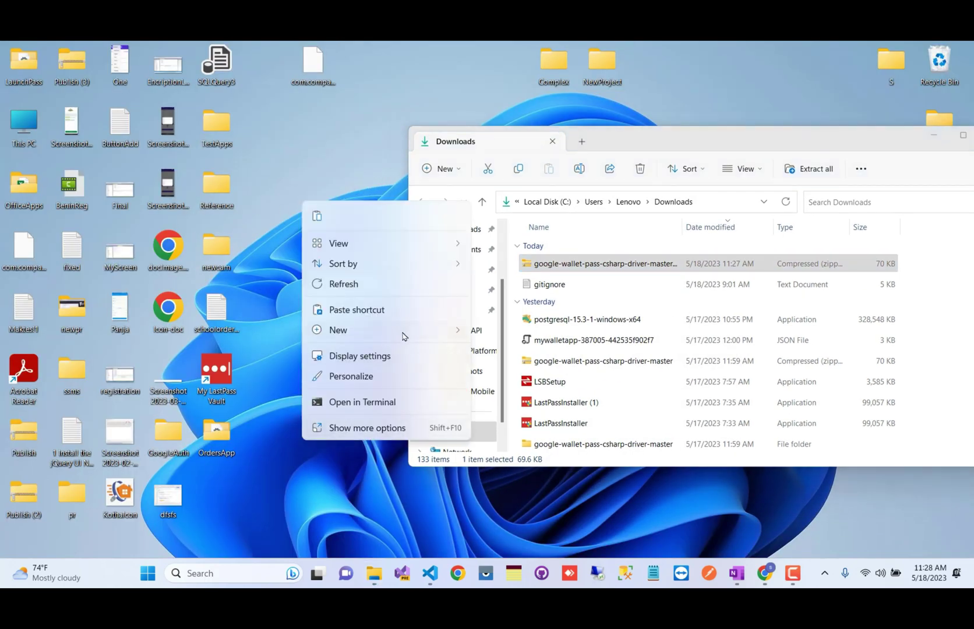
mouse_move(408, 331)
click(521, 333)
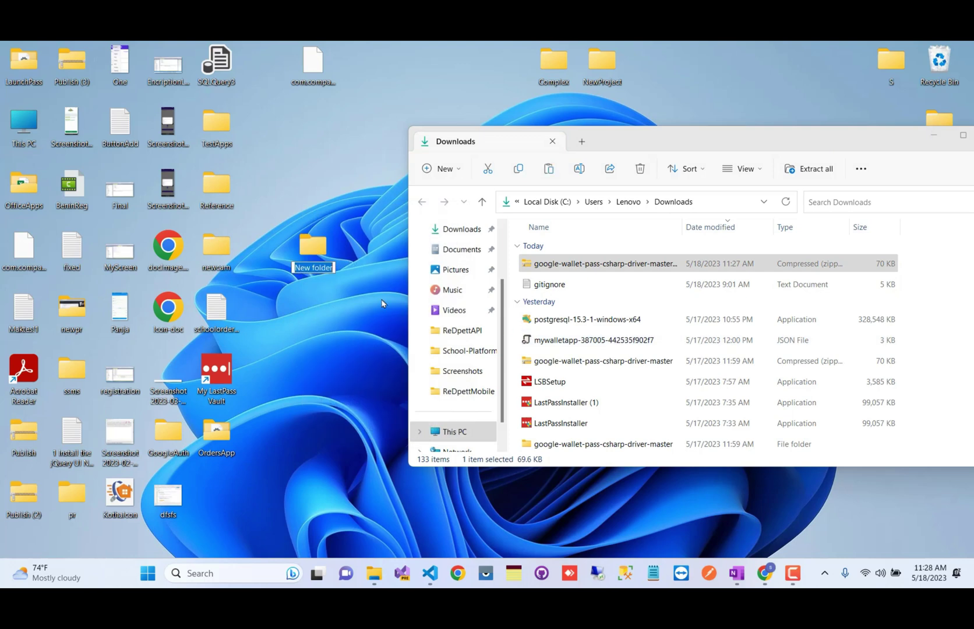
text(GoolePassServ)
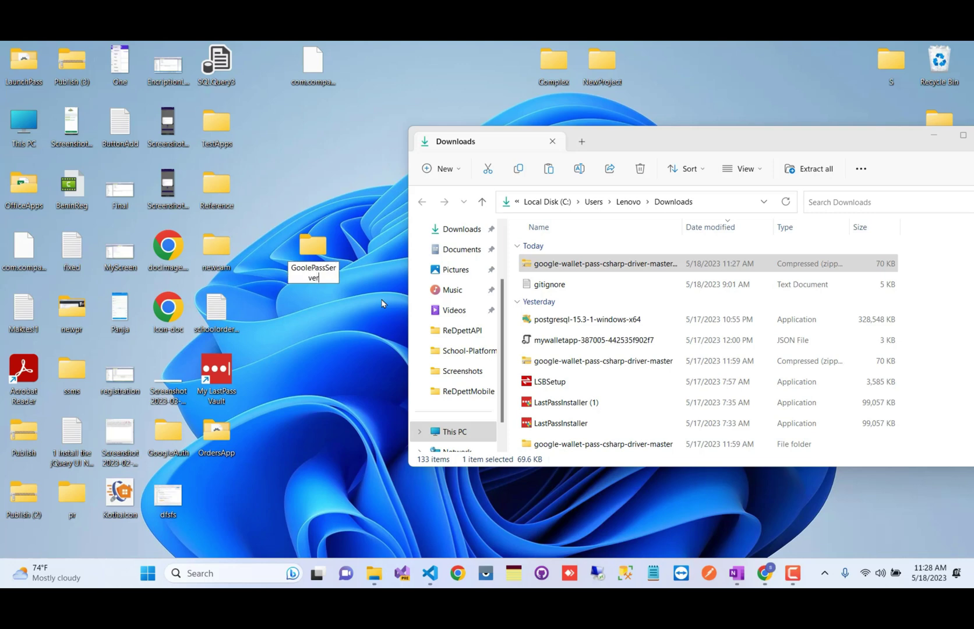
key(Return)
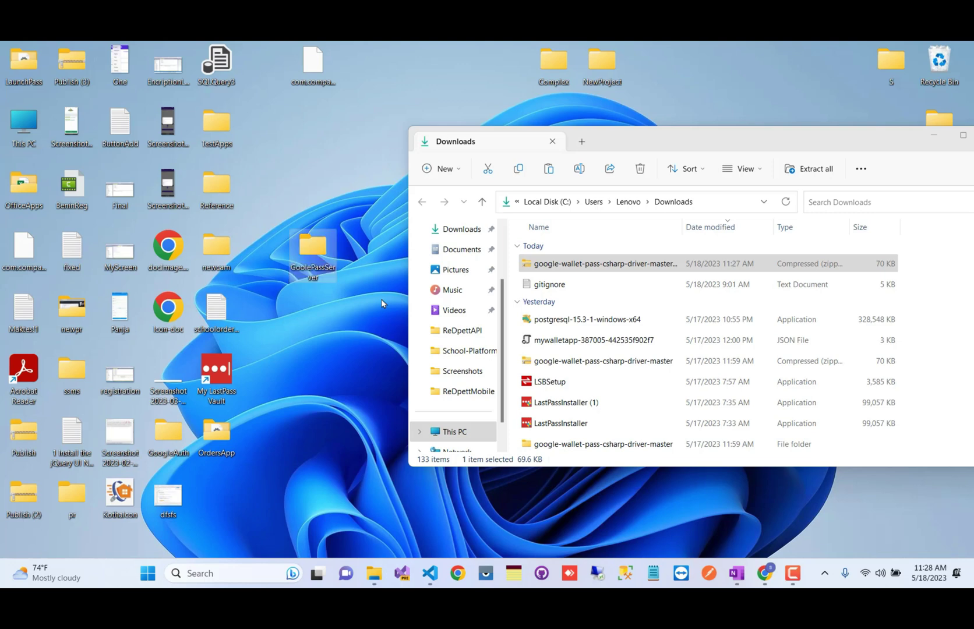
- Paste the copied ZIP into the GoolePassServer folder and extract it there
double_click(330, 276)
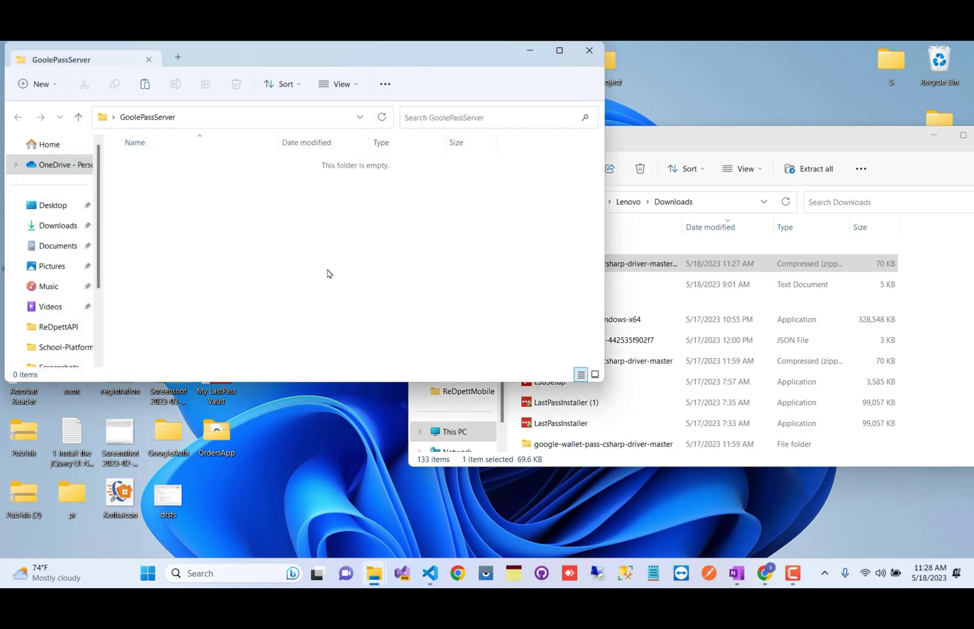
right_click(237, 210)
click(247, 215)
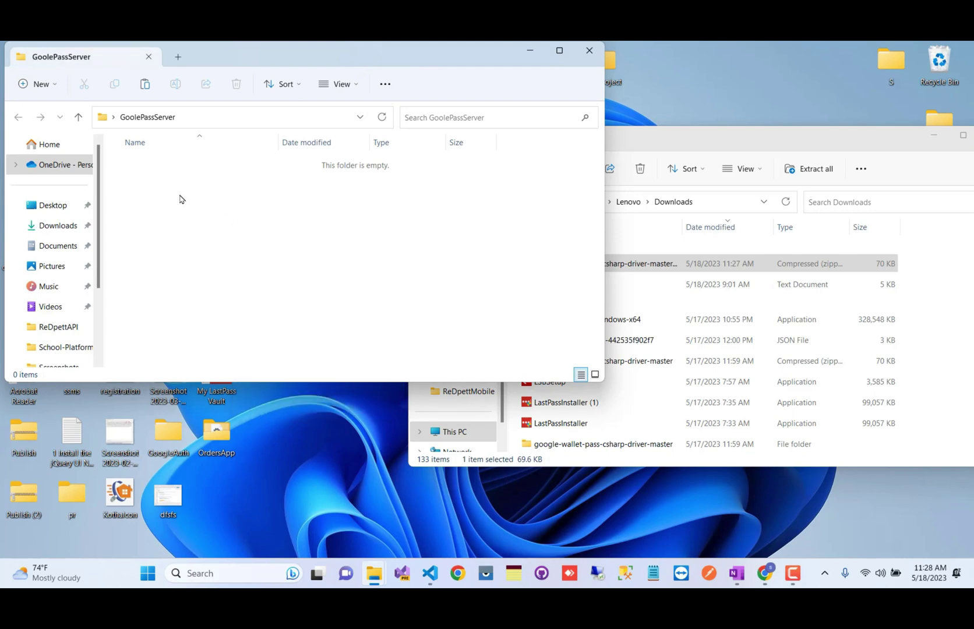
right_click(170, 166)
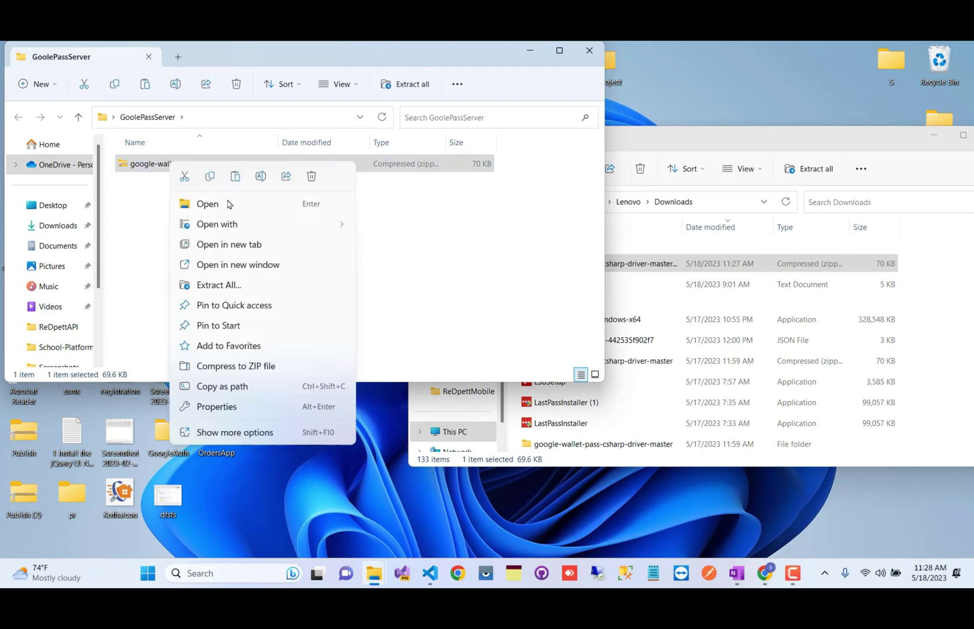
click(213, 285)
click(590, 434)
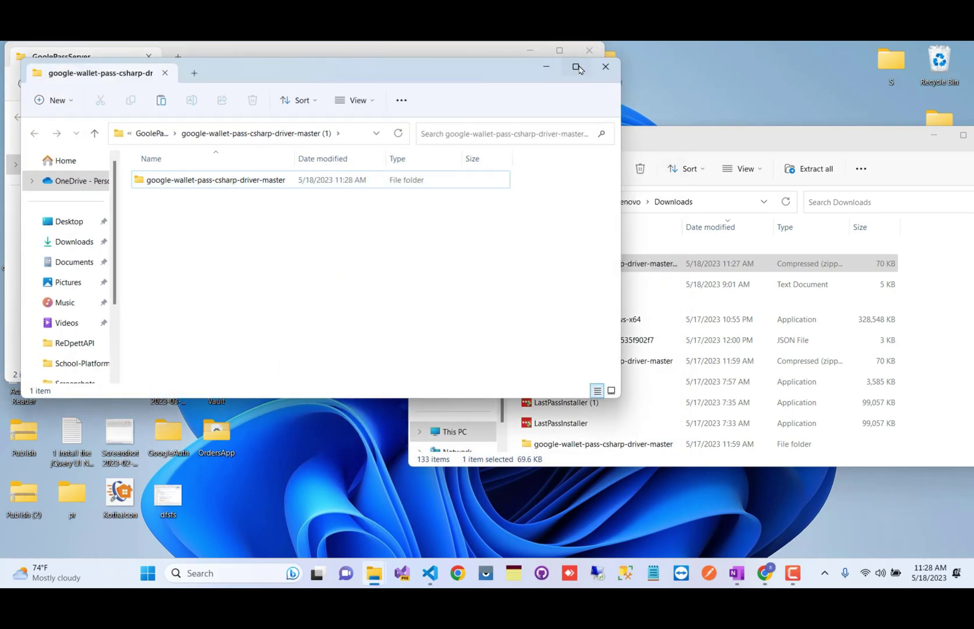
- Rename the extracted folder inside GoolePassServer to "googlepassserver"
click(605, 67)
click(187, 162)
right_click(187, 163)
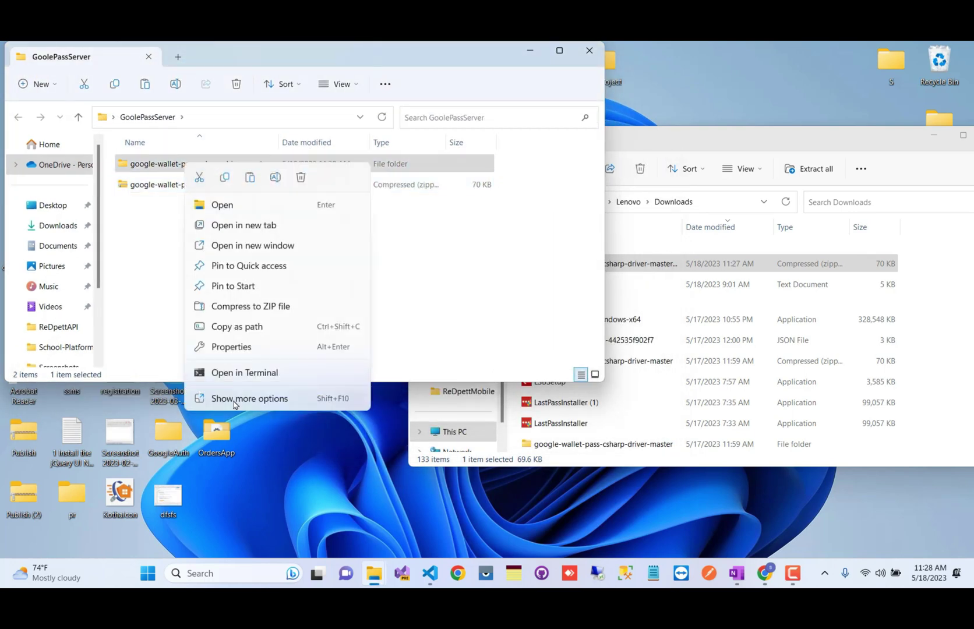
click(275, 177)
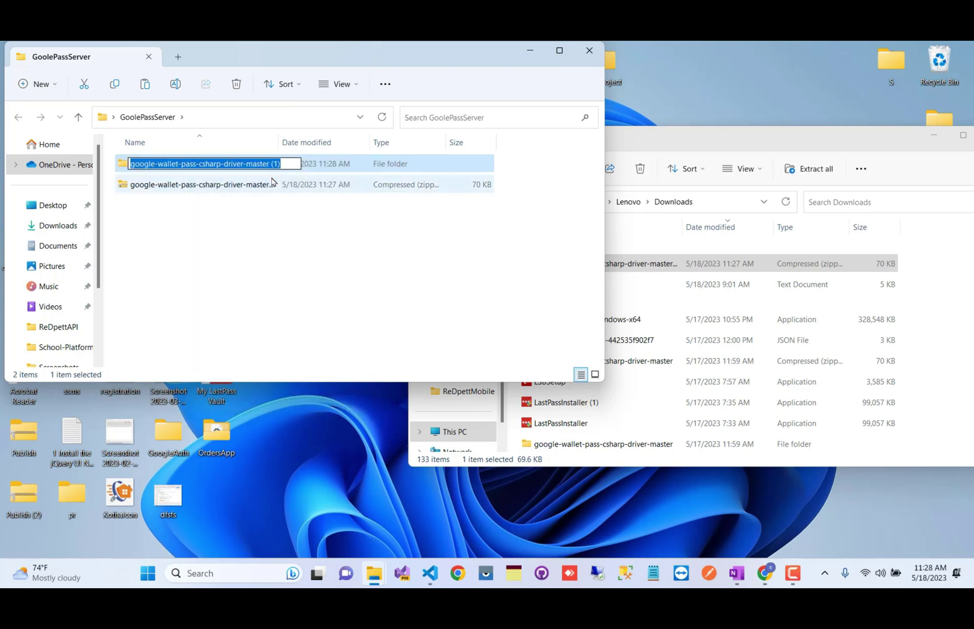
text(googl)
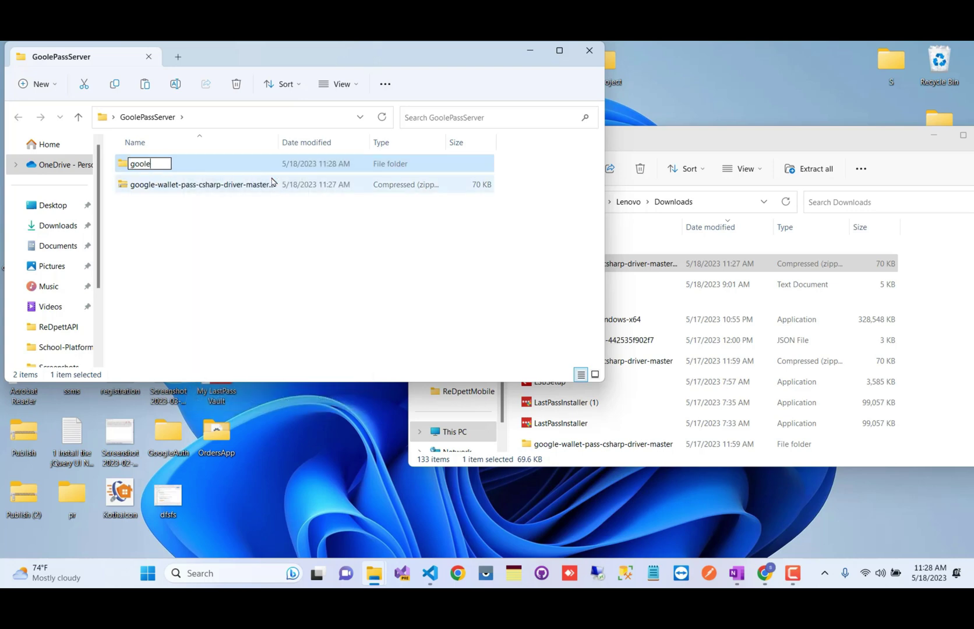
key(BackSpace)
key(BackSpace)
text(glepasseerver)
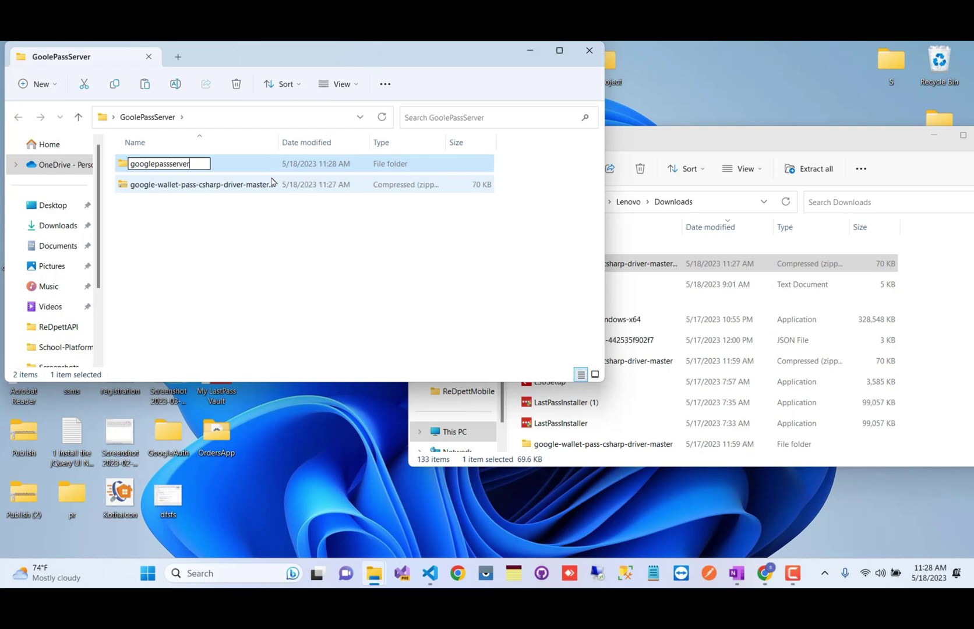
key(Return)
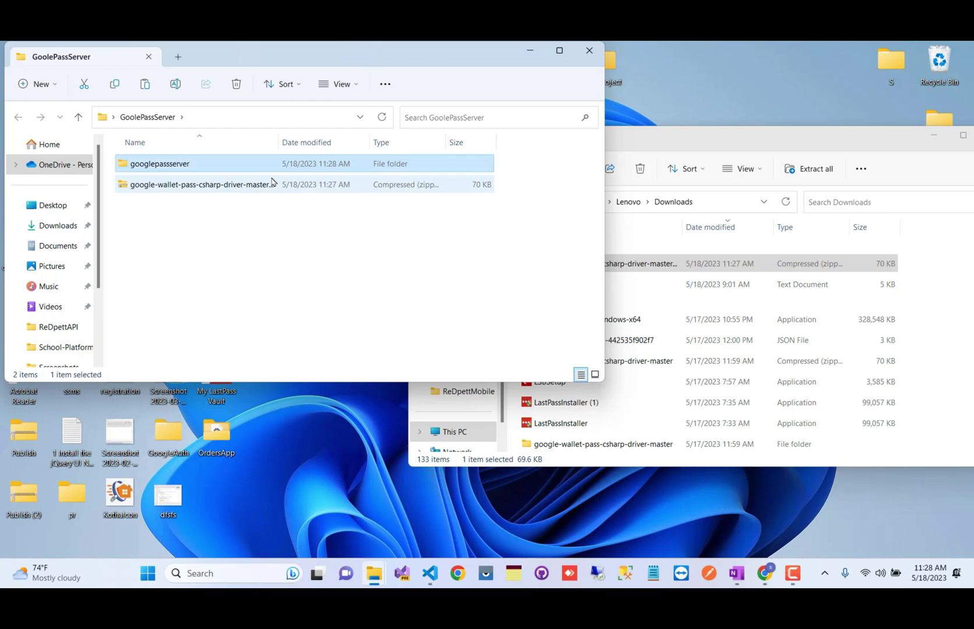
- Rename the google-wallet-pass-csharp-driver-master folder inside googlepassserver to "myserverapp"
double_click(184, 169)
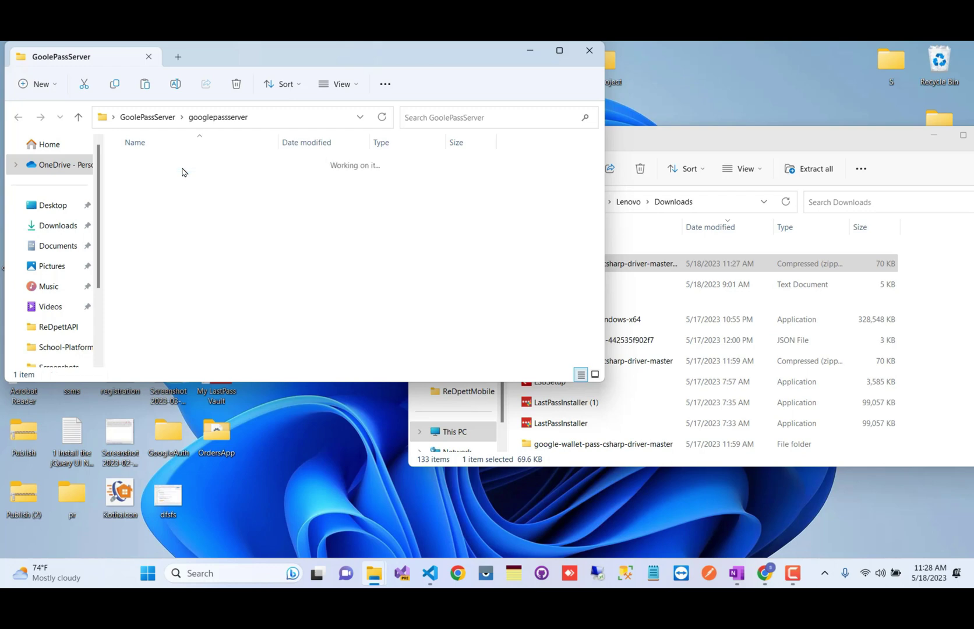
click(188, 169)
double_click(187, 169)
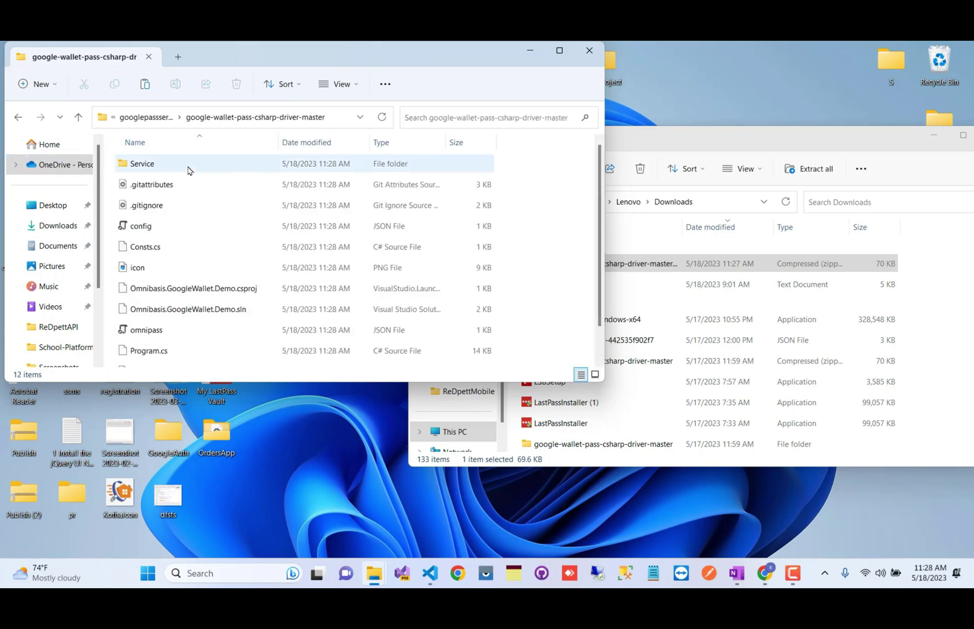
click(18, 117)
right_click(214, 171)
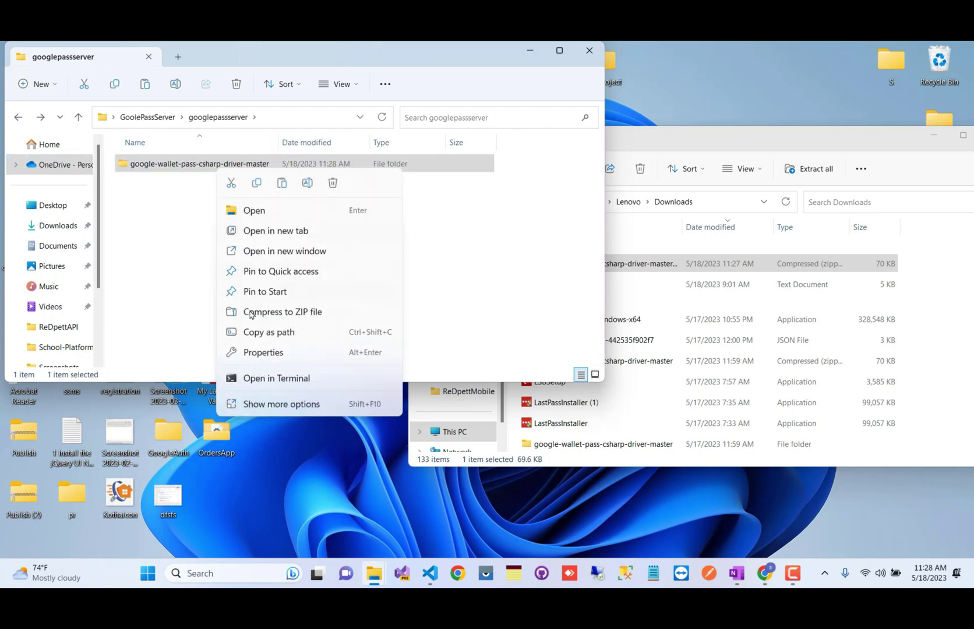
click(307, 183)
text(my)
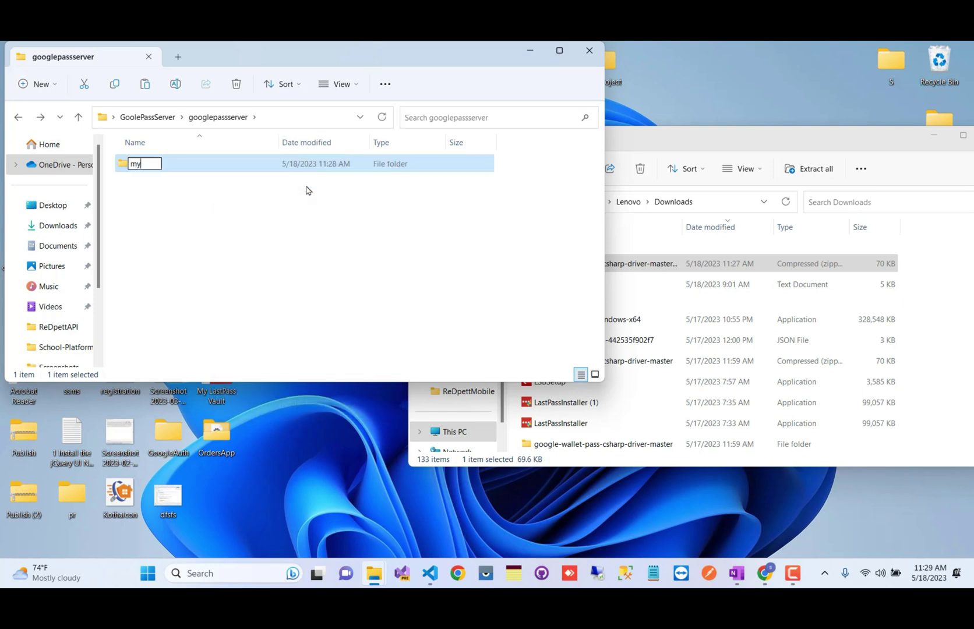
text(serverapp)
key(Return)
- Open the Omnibasis.GoogleWallet.Demo solution from the myserverapp folder in Visual Studio and expand its project
double_click(193, 166)
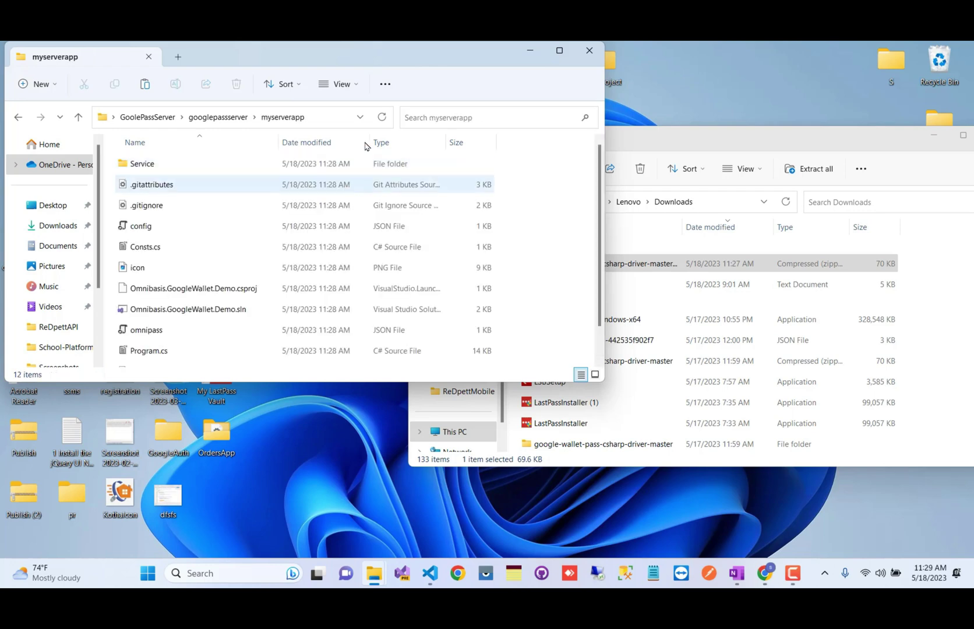
scroll(173, 291, down, 1)
double_click(173, 275)
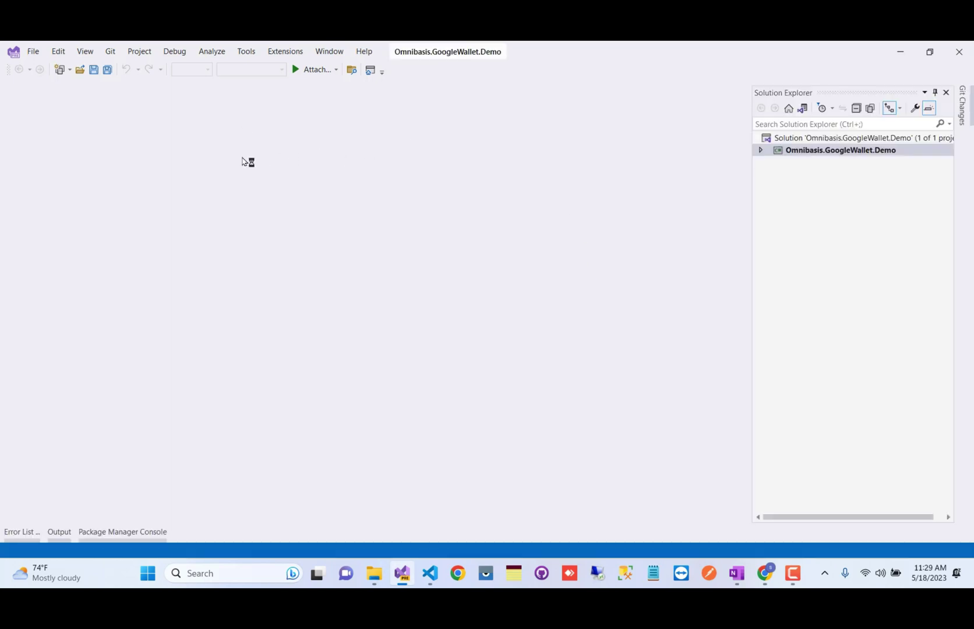
click(761, 152)
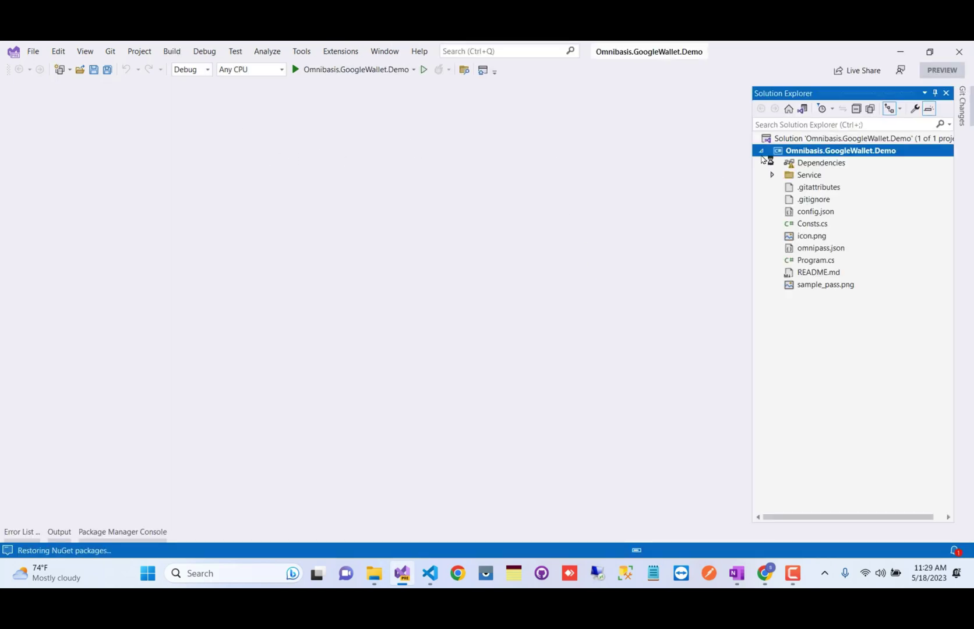
- Unload the Omnibasis.GoogleWallet.Demo project and open its project file for editing
right_click(782, 150)
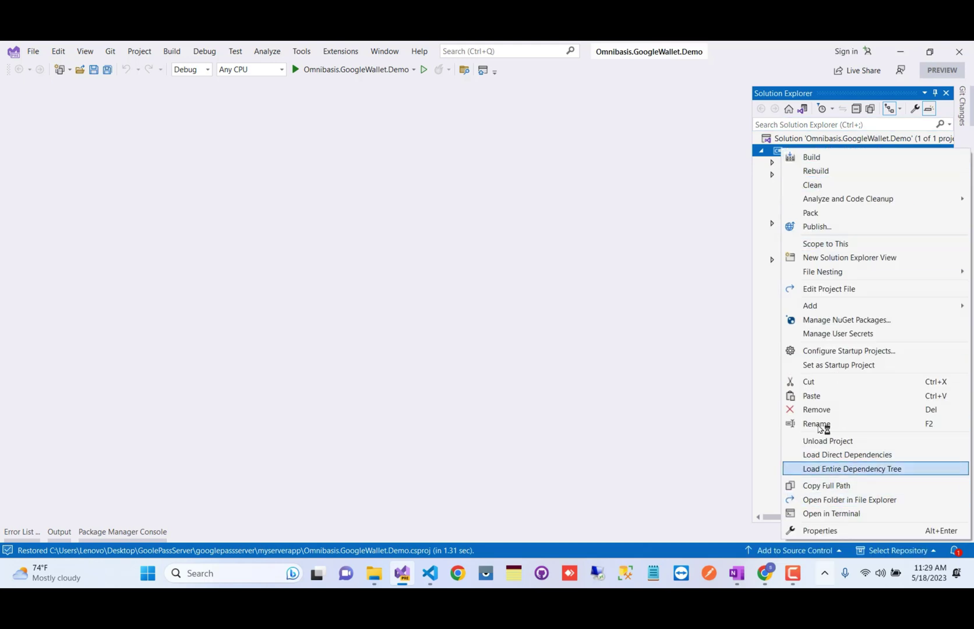
key(Escape)
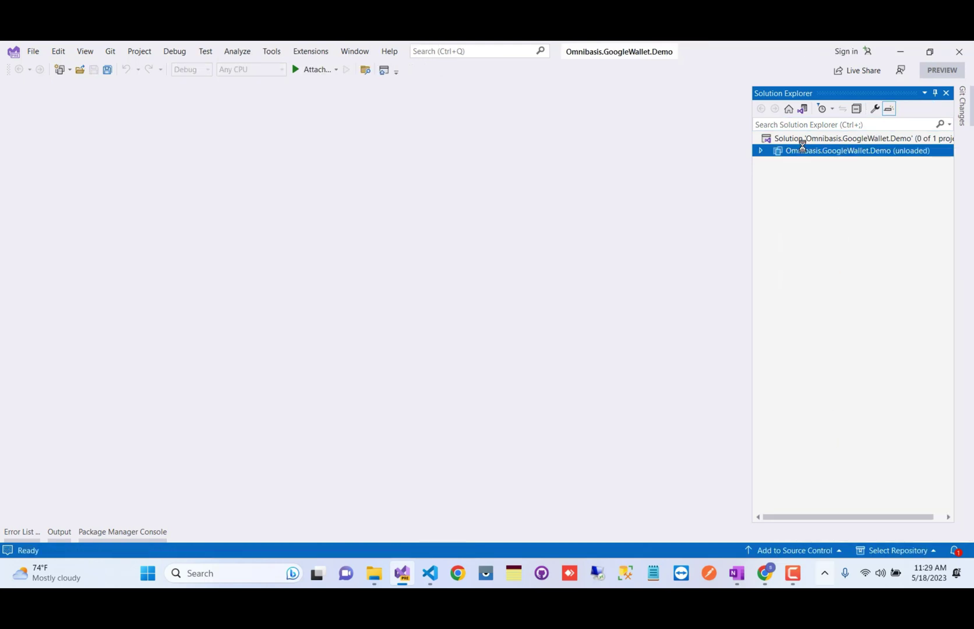
right_click(798, 153)
click(252, 156)
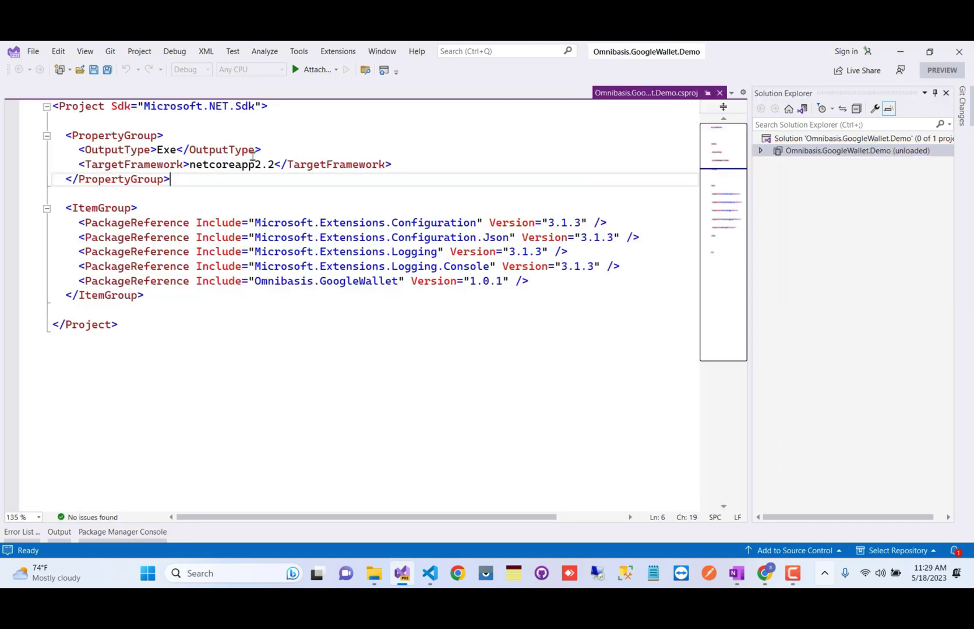
- Set the TargetFramework in the project file to netcoreapp7.0 and save it
click(268, 166)
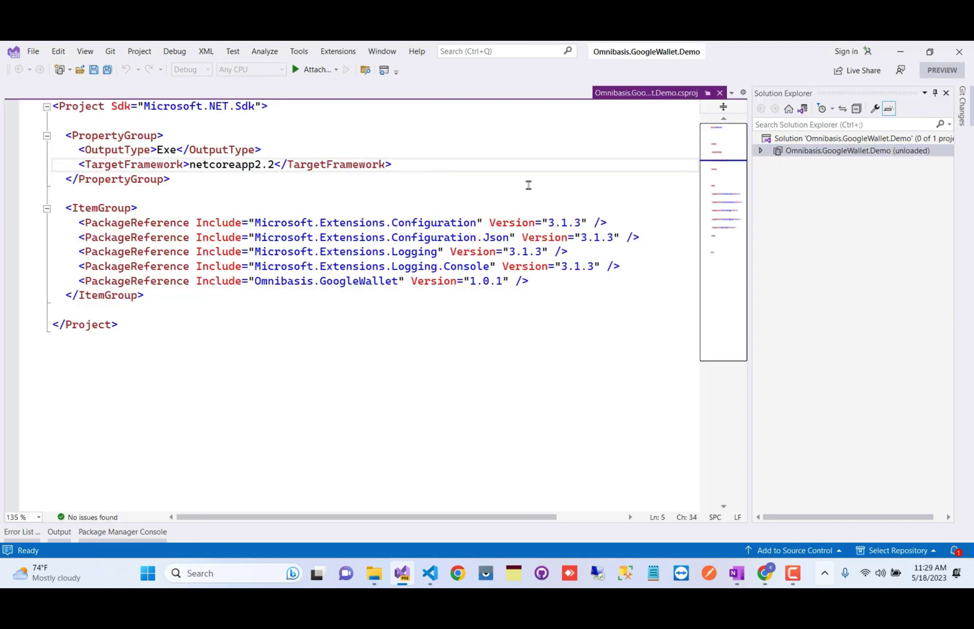
key(BackSpace)
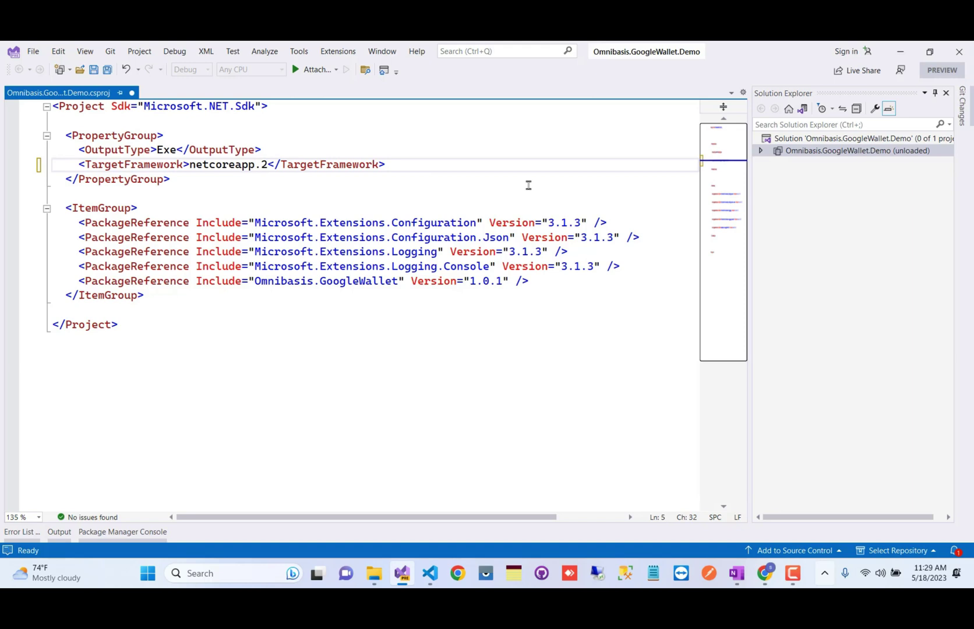
text(7)
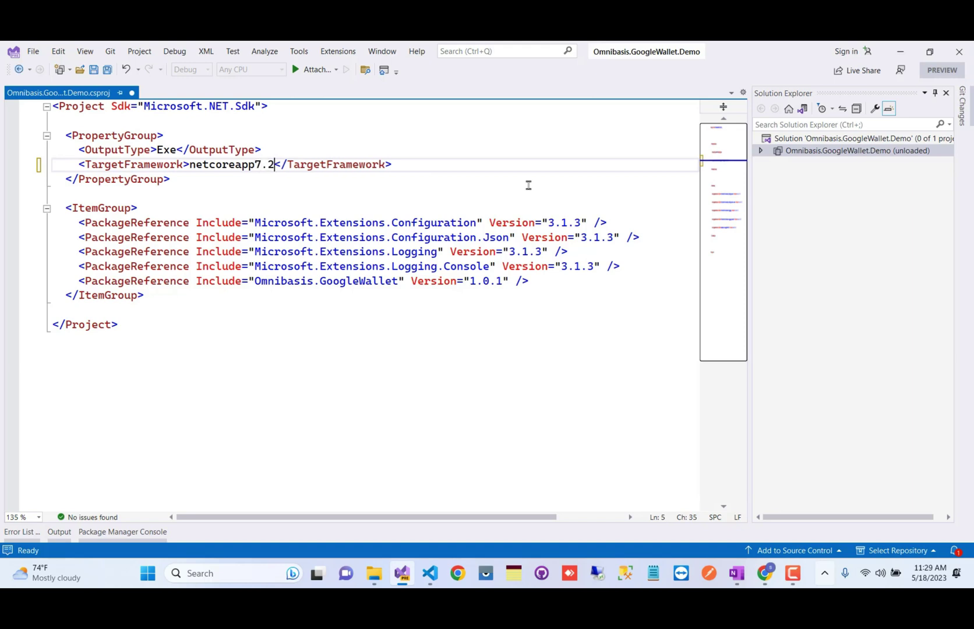
key(BackSpace)
text(0)
key(ctrl+s)
- Reload the unloaded Omnibasis.GoogleWallet.Demo project and widen the Solution Explorer
right_click(815, 150)
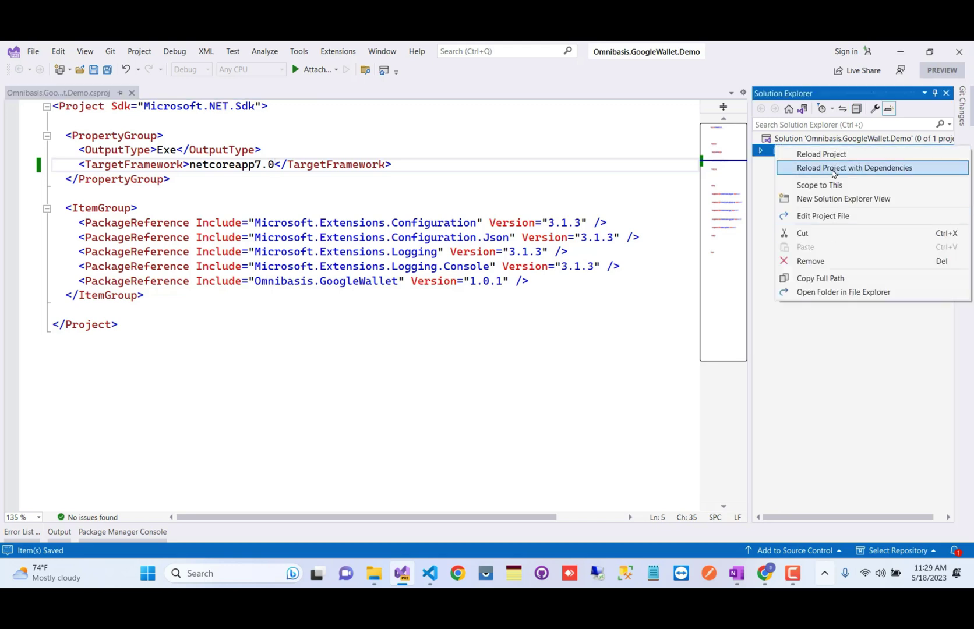
click(828, 156)
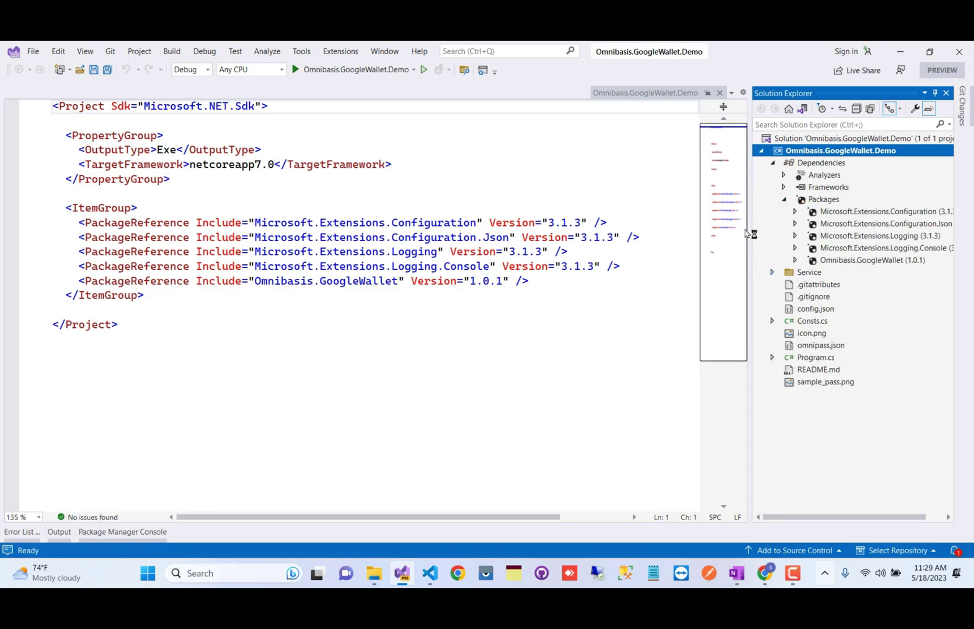
drag(750, 232, 673, 219)
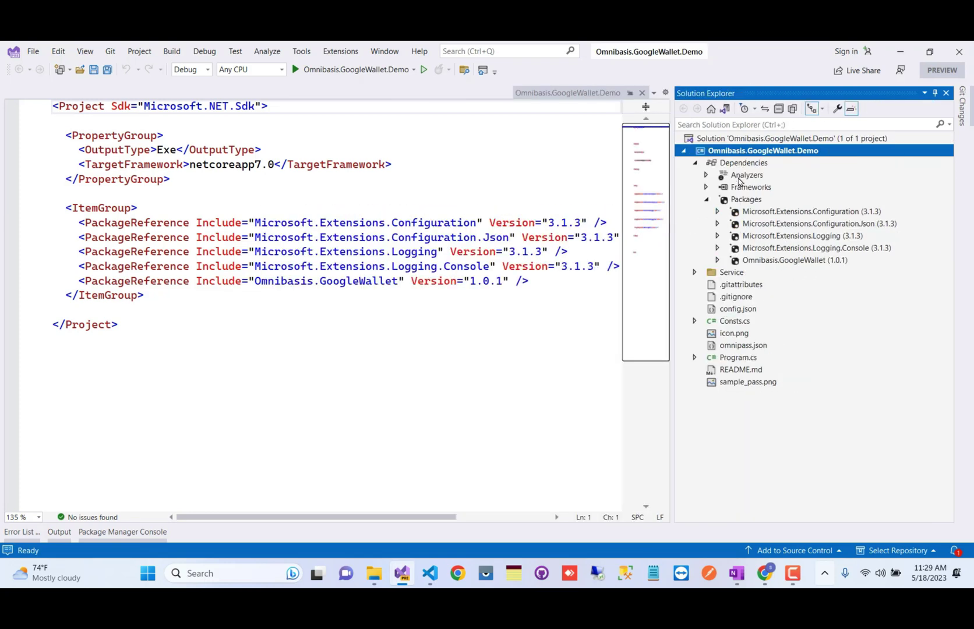
click(737, 141)
right_click(738, 141)
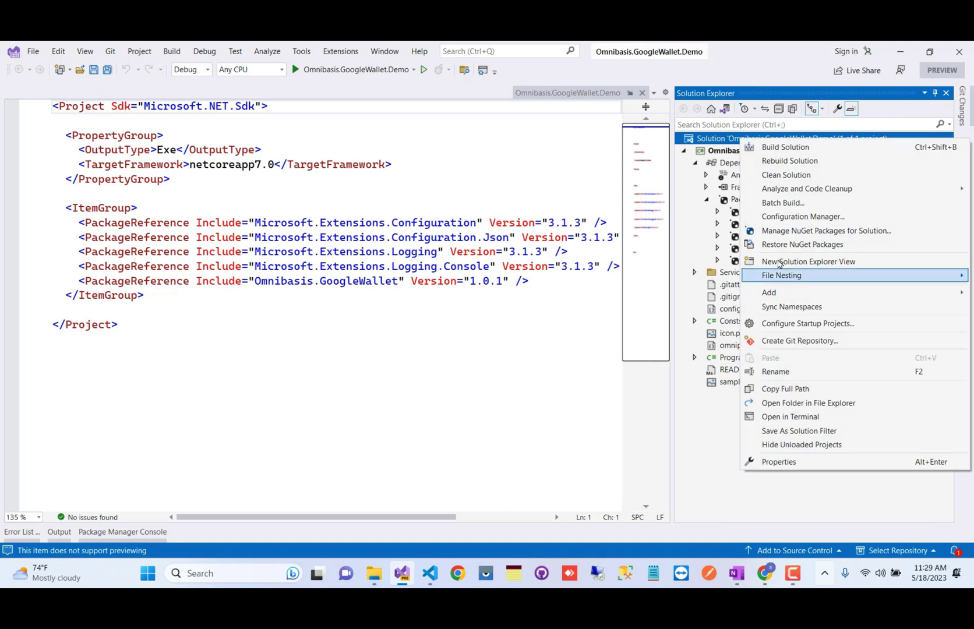
click(558, 335)
- Open Program.cs, narrow the Solution Explorer, and examine the config.json path passed to AddJsonFile in Main
double_click(726, 357)
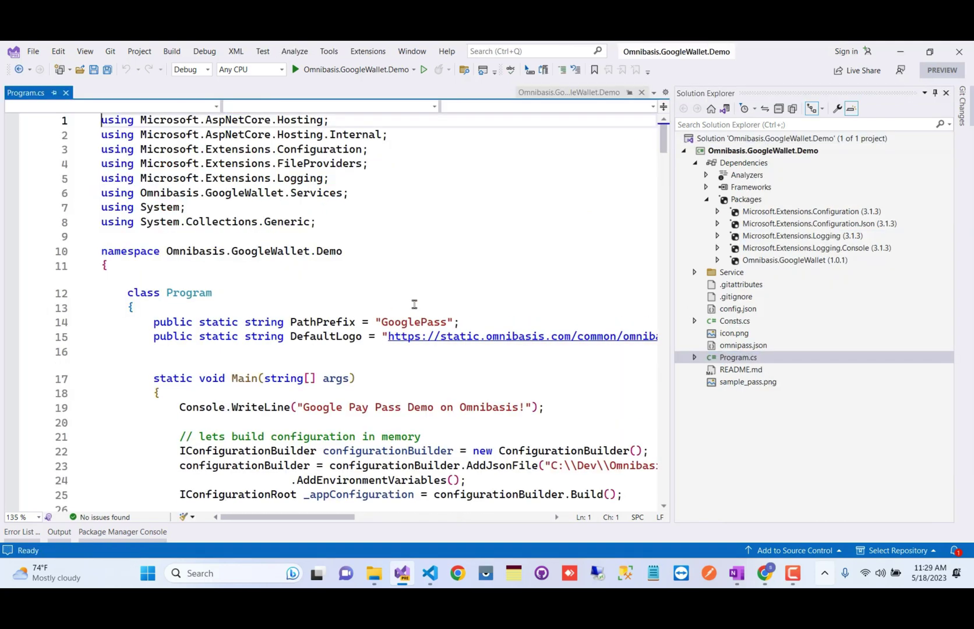
scroll(402, 297, down, 4)
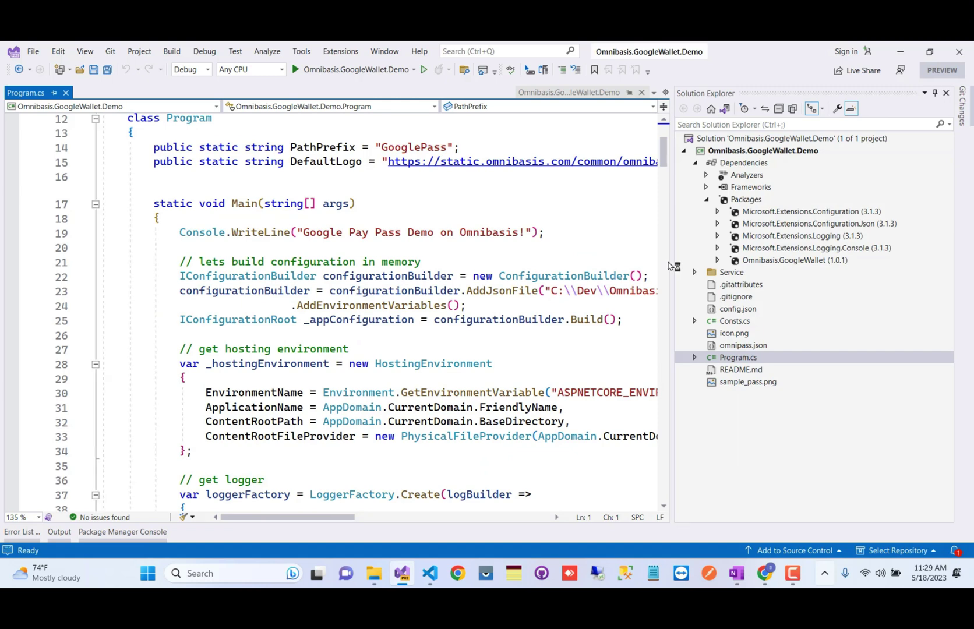
drag(675, 266, 803, 266)
scroll(440, 216, up, 2)
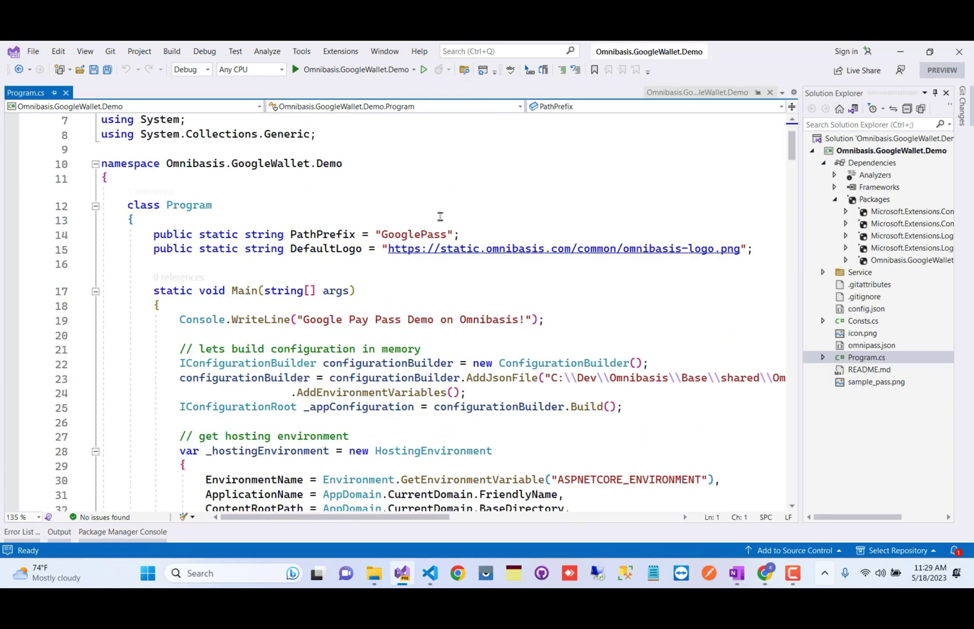
scroll(439, 219, down, 1)
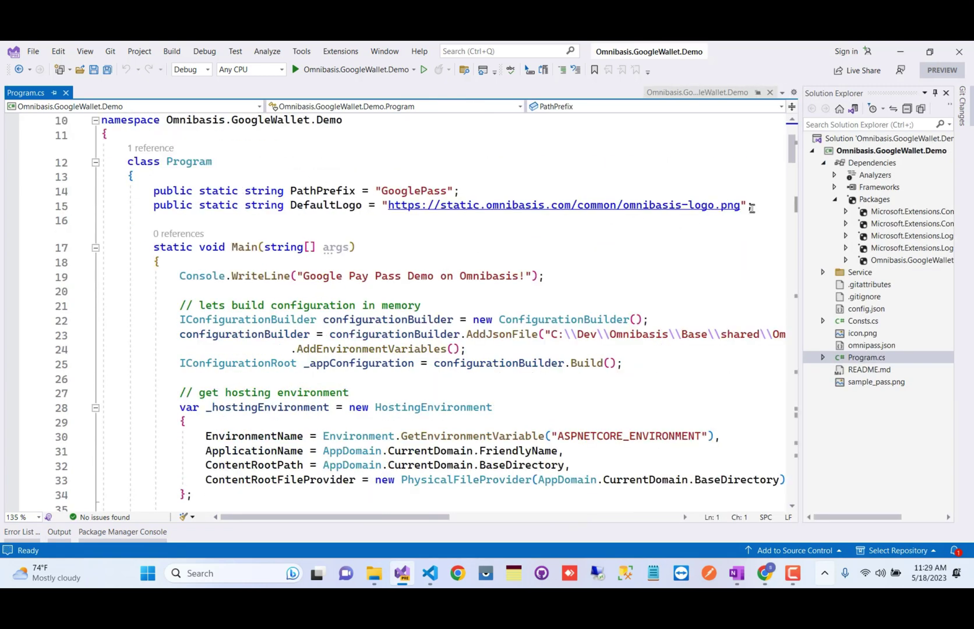
scroll(751, 208, down, 2)
click(381, 265)
scroll(528, 499, right, 5)
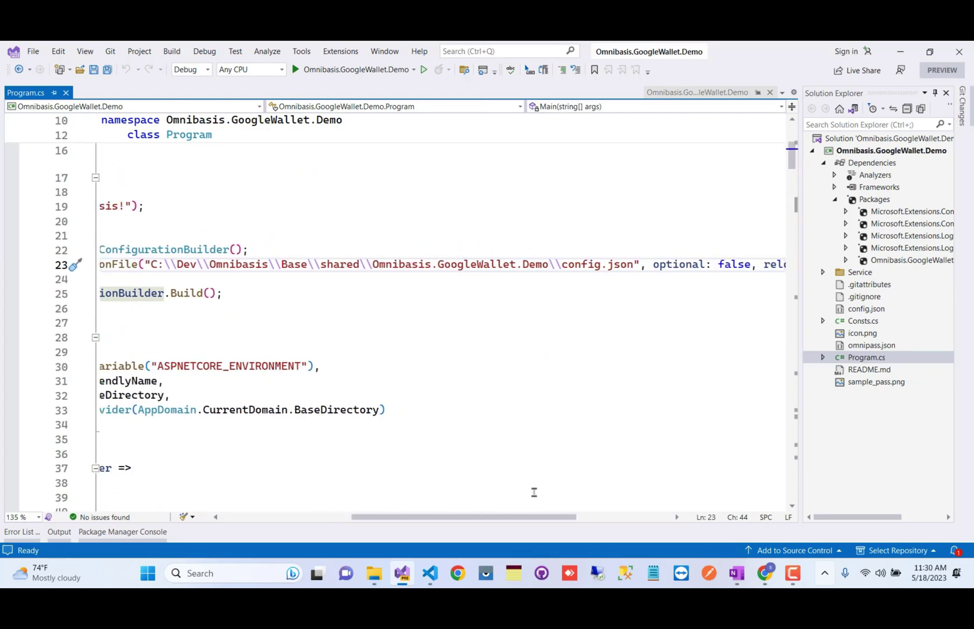
- Switch to Chrome and read the GitHub README's instructions on replacing omnipass.json and updating the config.json credentials
click(765, 573)
scroll(248, 324, down, 6)
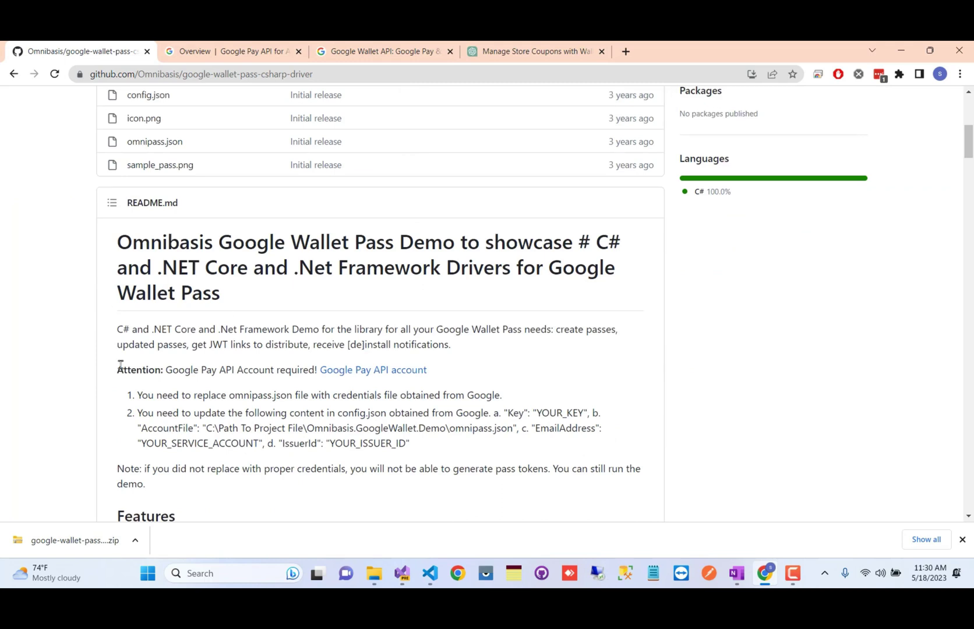
drag(119, 394, 364, 444)
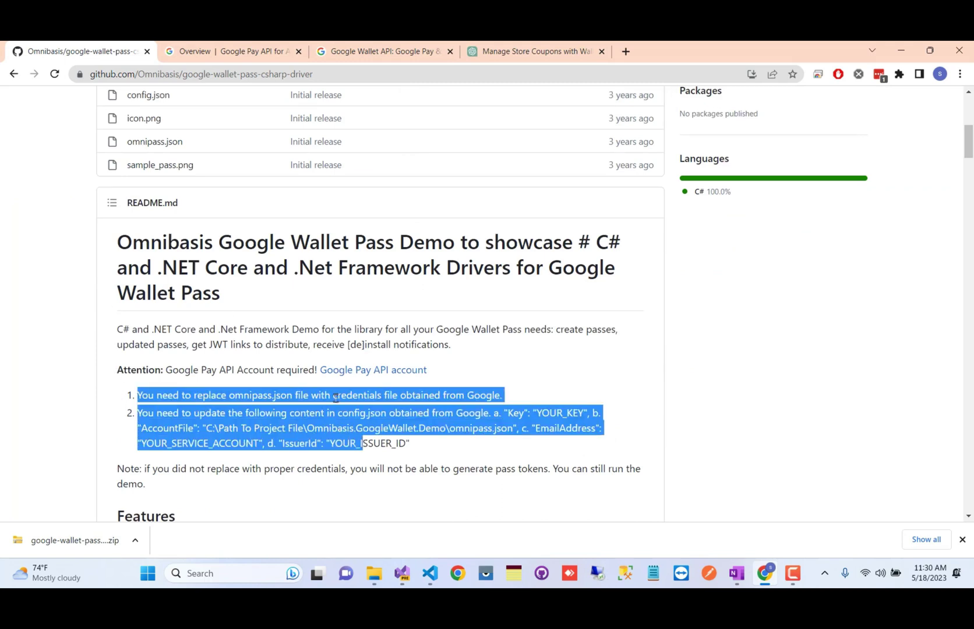
click(296, 396)
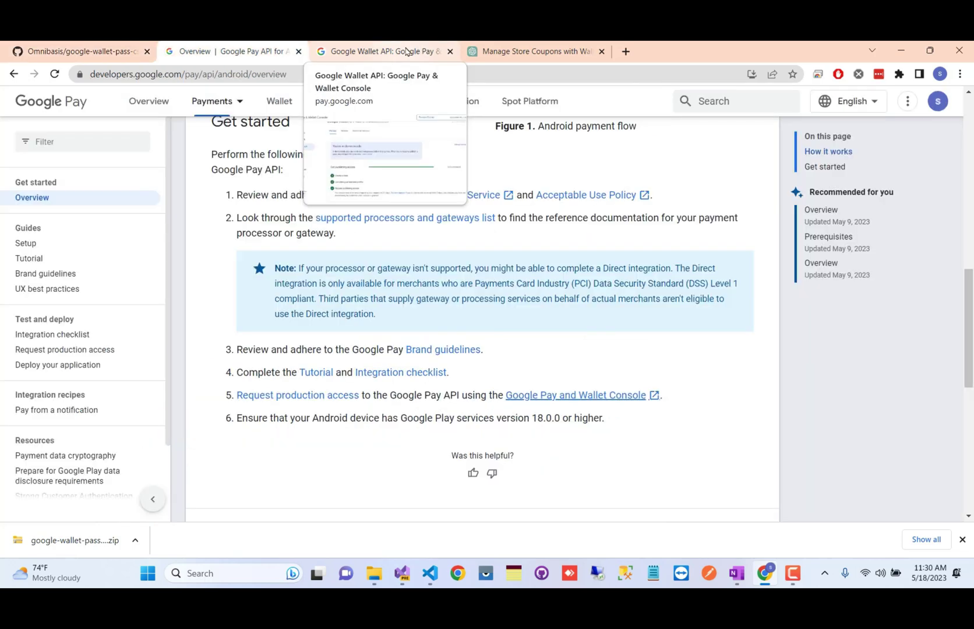
- Open the guide on getting REST API access from the Google Wallet API page of the Google Pay & Wallet Console
click(408, 51)
scroll(396, 279, down, 3)
scroll(394, 310, down, 3)
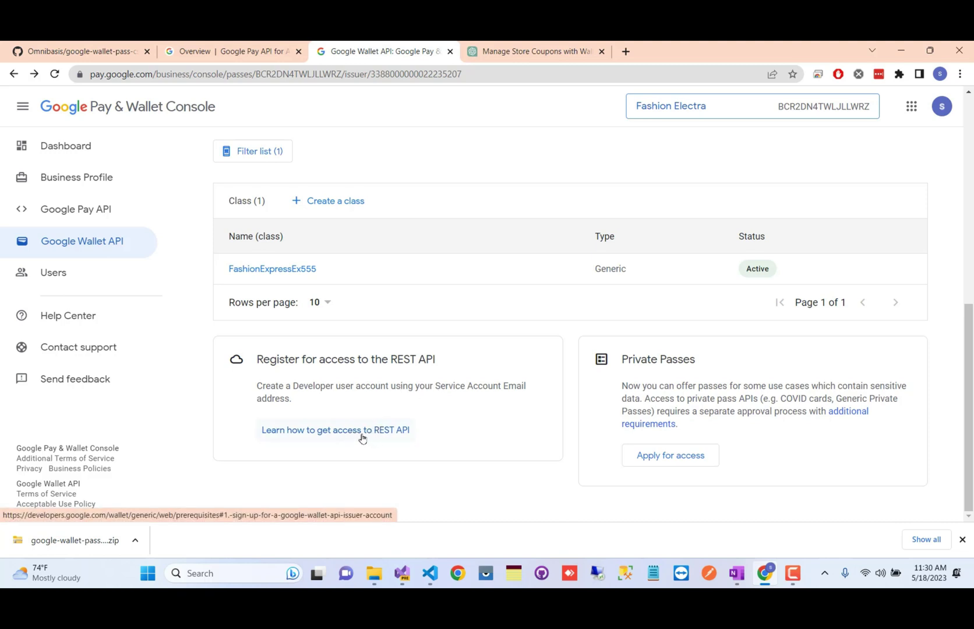
click(369, 432)
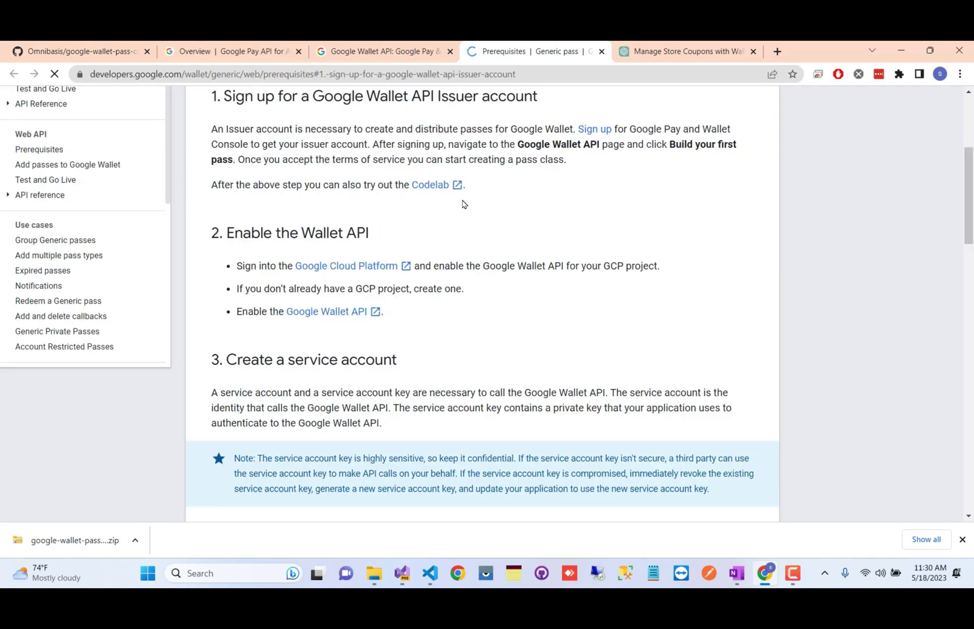
- Open the Google Cloud Platform link from the guide's Enable the Wallet API section in a new tab and show that tab
scroll(390, 256, down, 2)
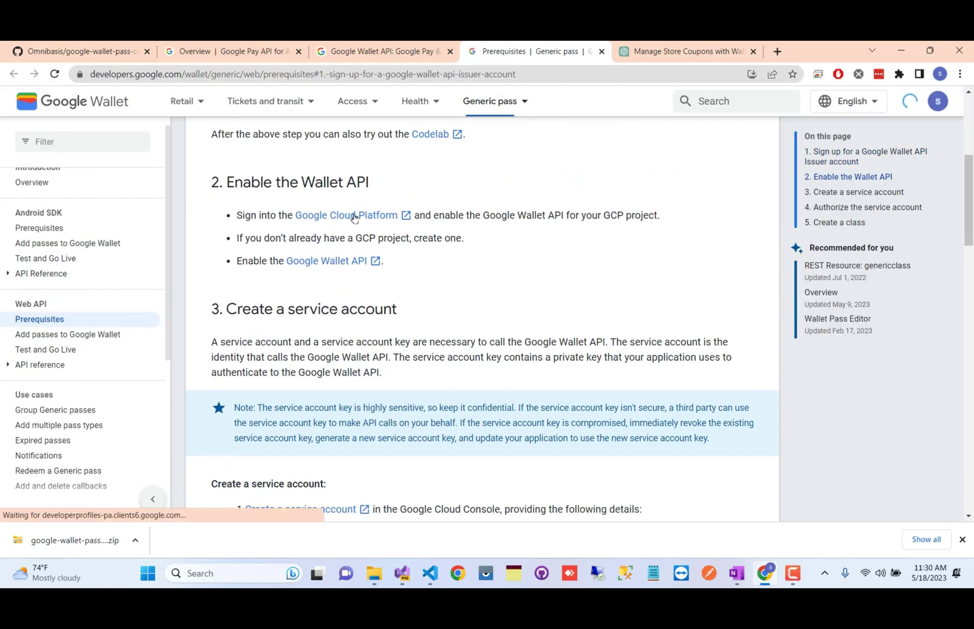
right_click(354, 217)
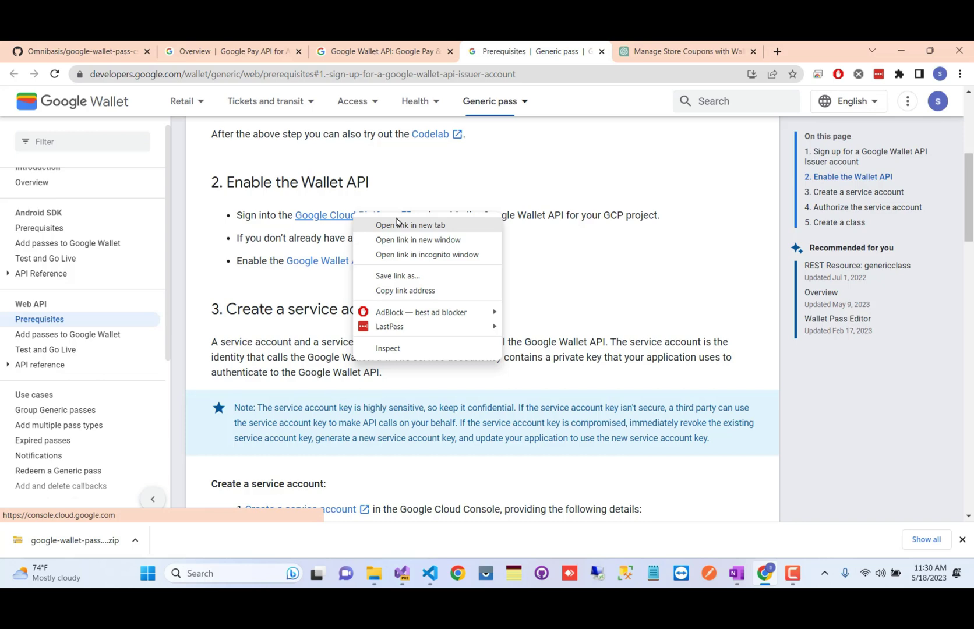
click(395, 226)
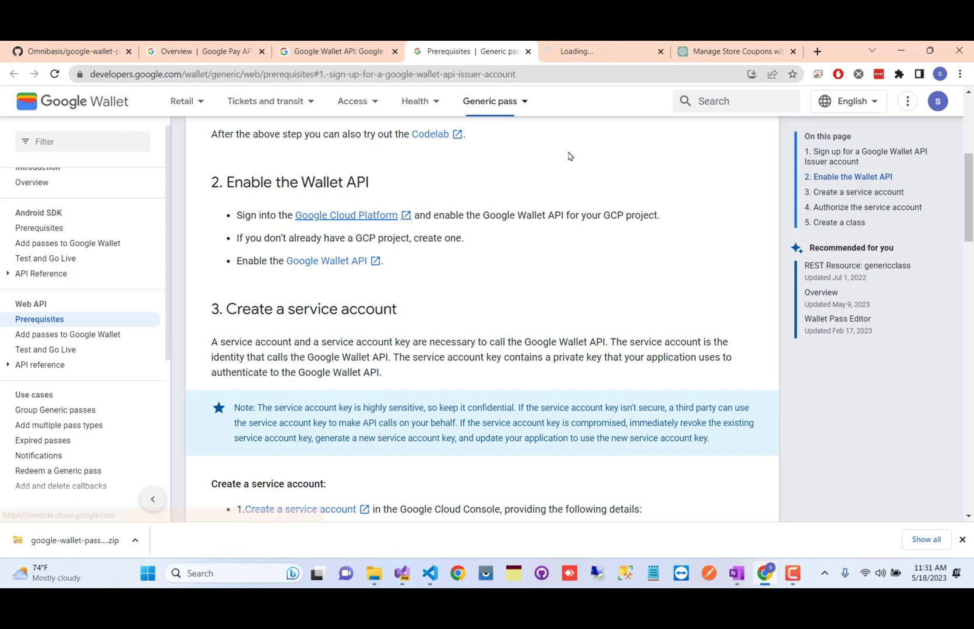
click(594, 51)
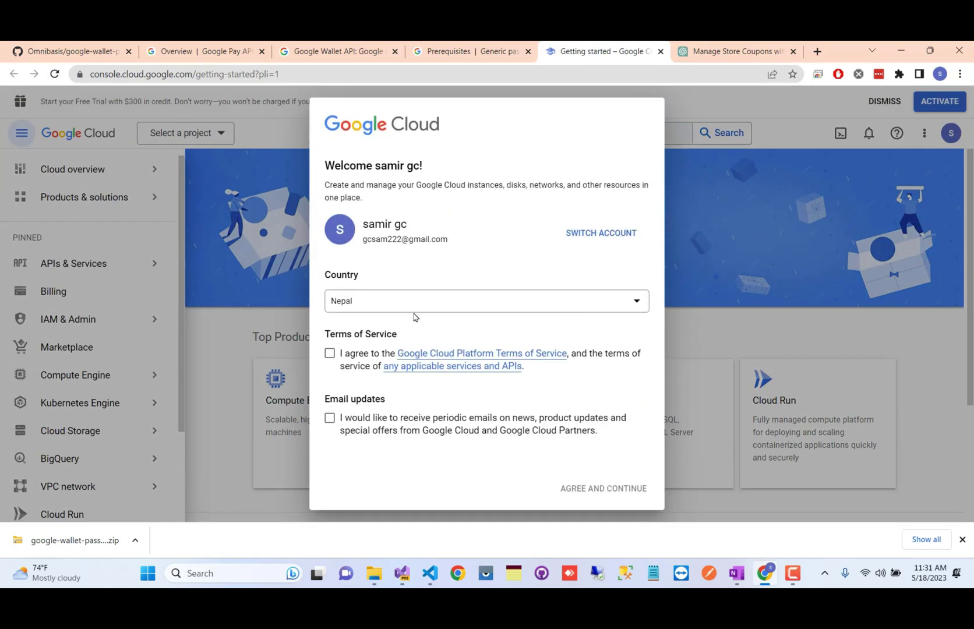
- Set the Google Cloud country to United States, agree to the Terms of Service, and continue
click(449, 301)
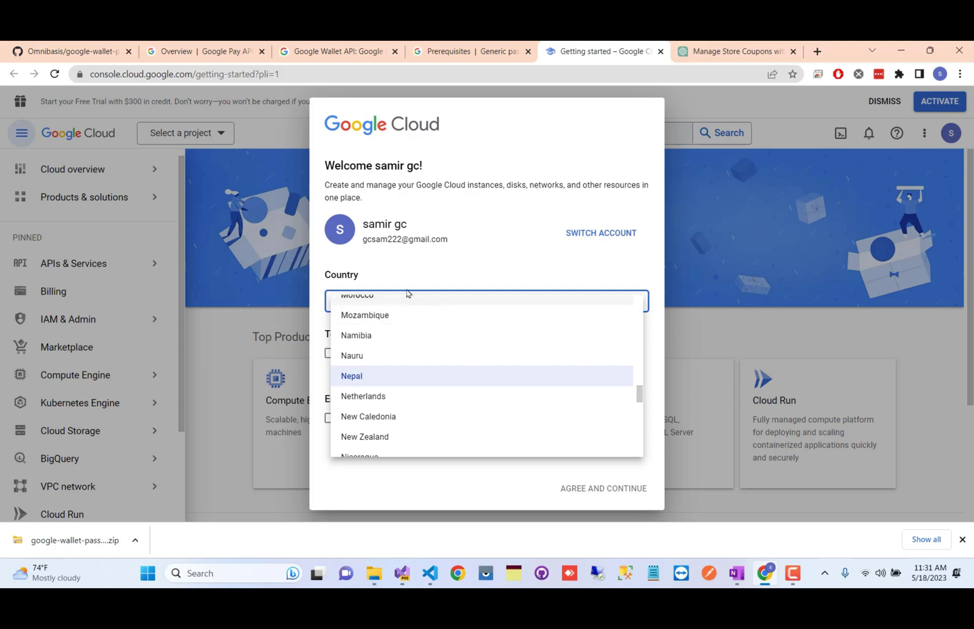
scroll(417, 326, down, 20)
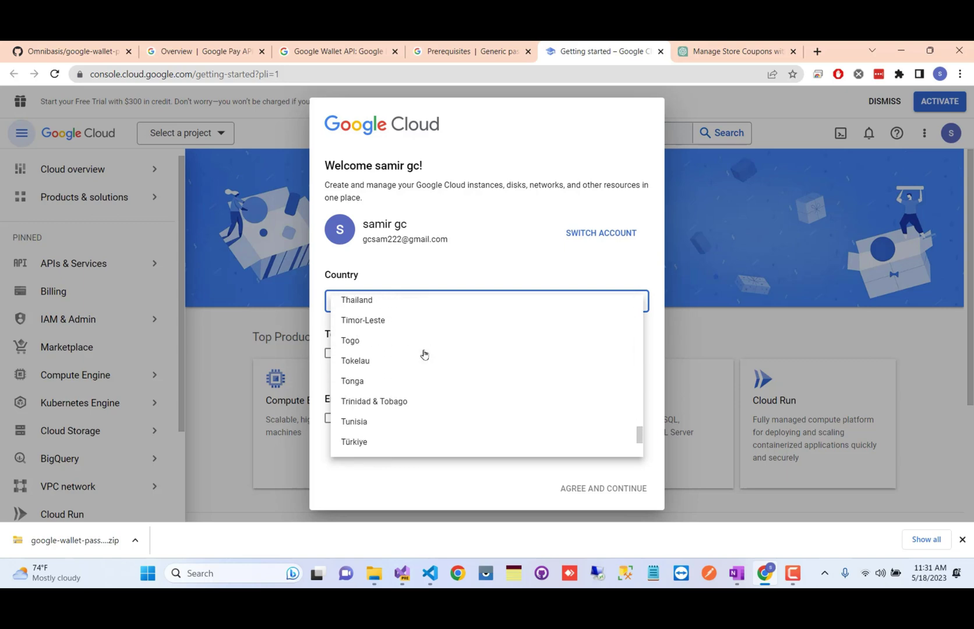
scroll(424, 352, down, 4)
scroll(413, 350, up, 2)
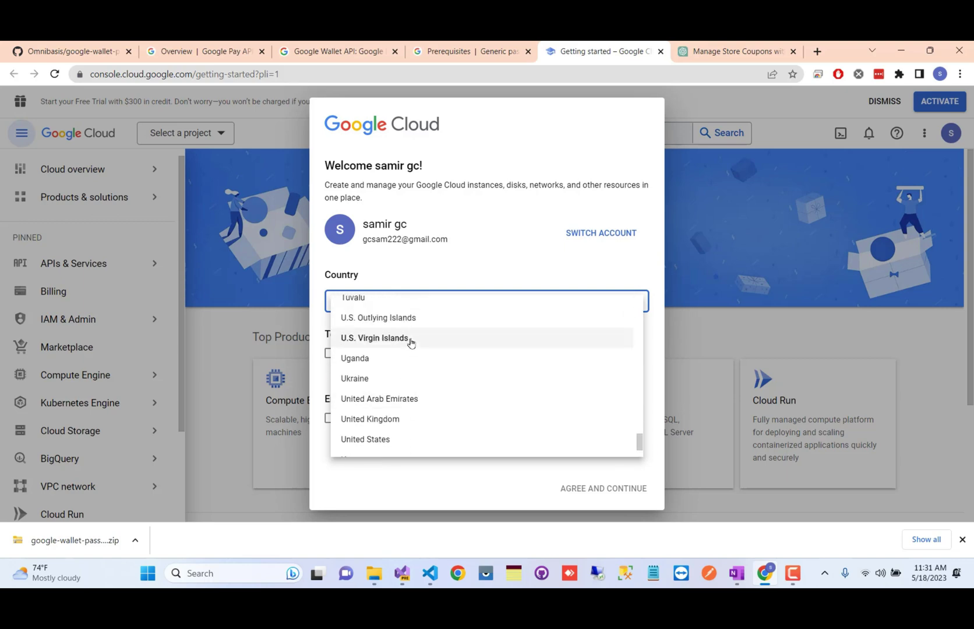
scroll(402, 380, down, 2)
click(387, 376)
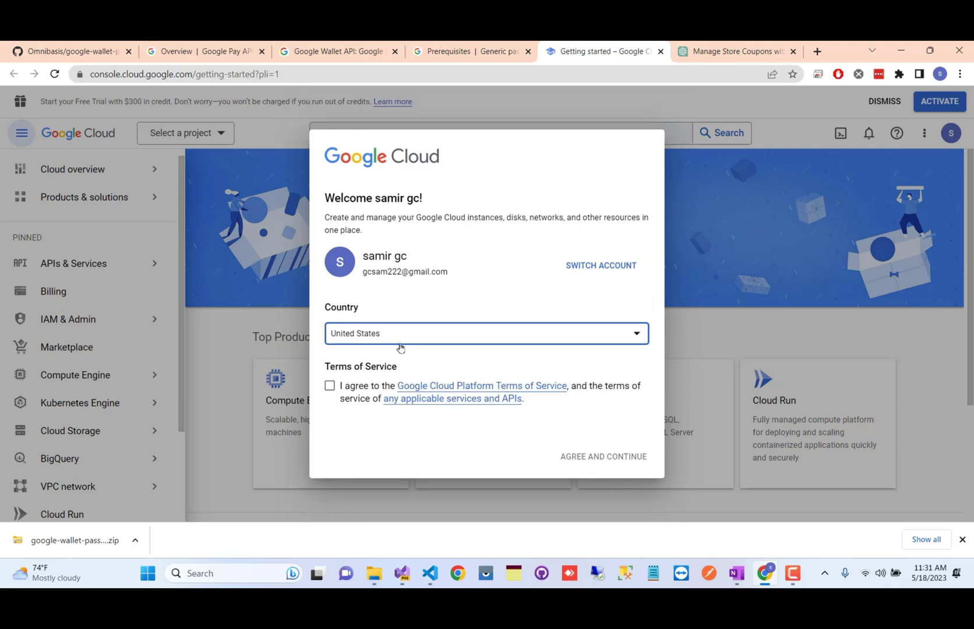
click(330, 385)
click(609, 456)
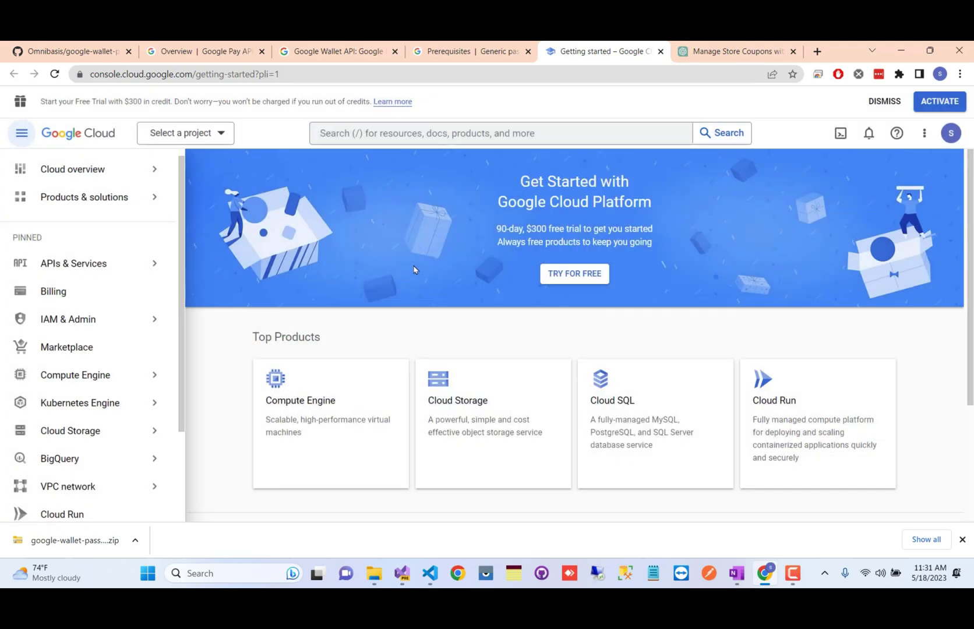
- Create a new Google Cloud project named FashionStore with no organization, and select it as the current project
mouse_move(116, 197)
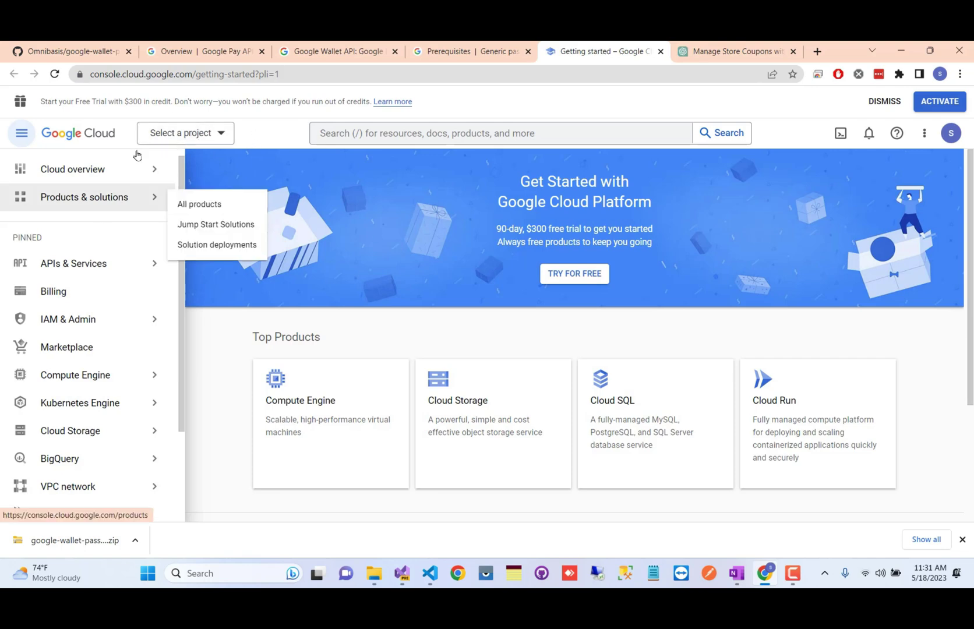
click(202, 144)
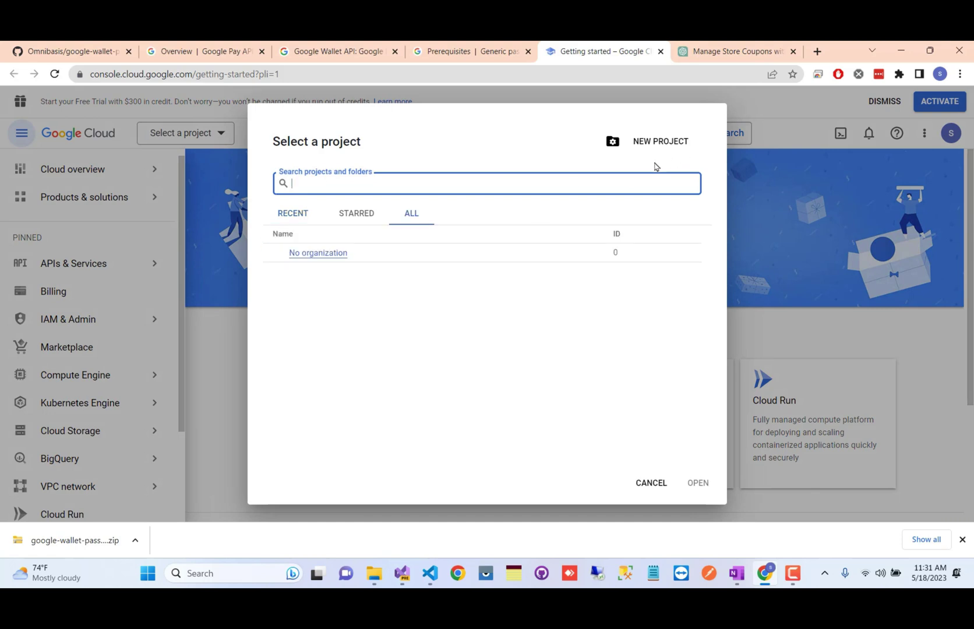
click(641, 144)
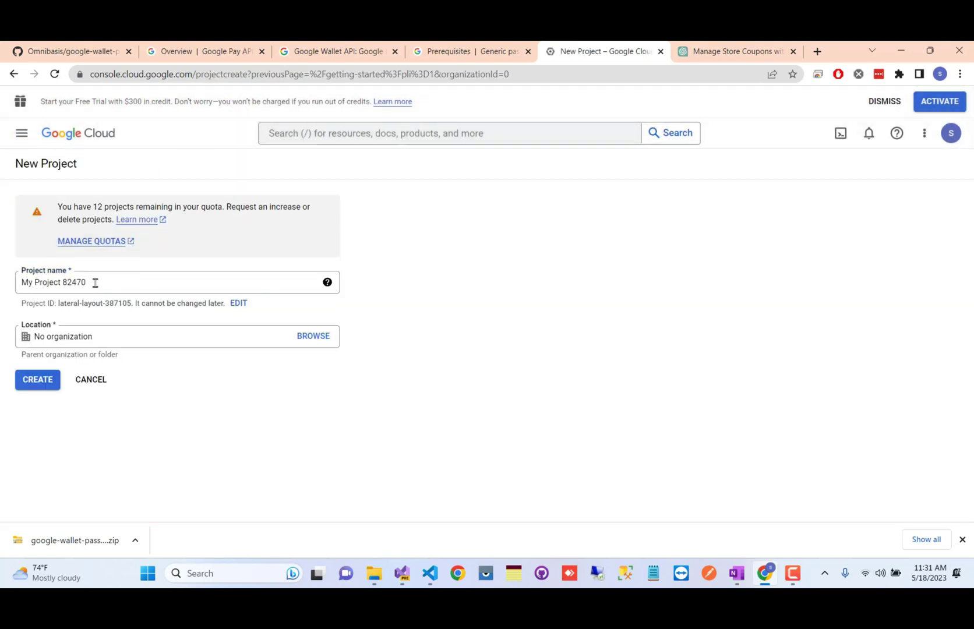
drag(95, 282, 3, 276)
key(Caps_Lock)
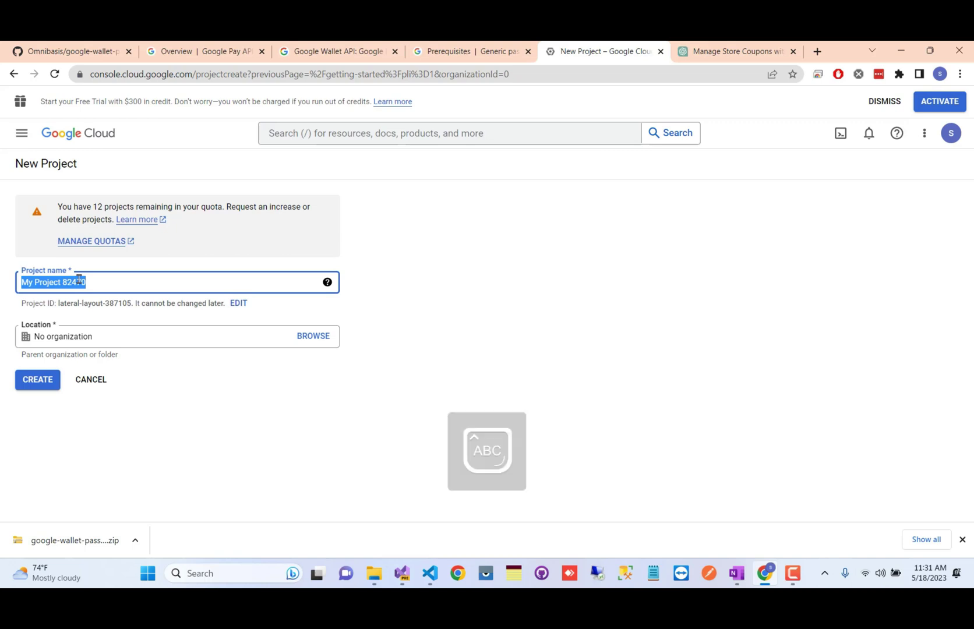
key(BackSpace)
text(FD)
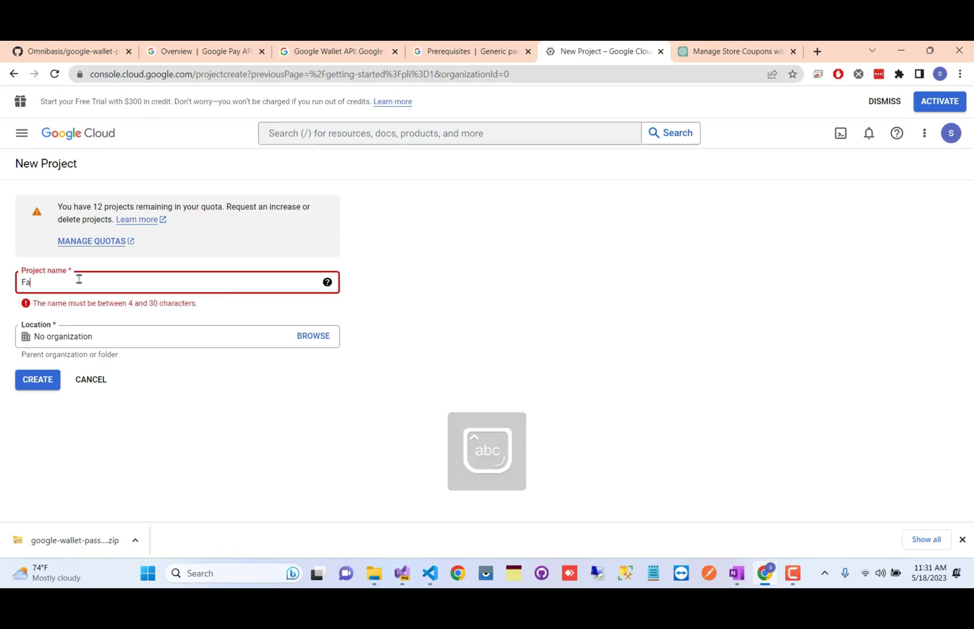
text(shionStore)
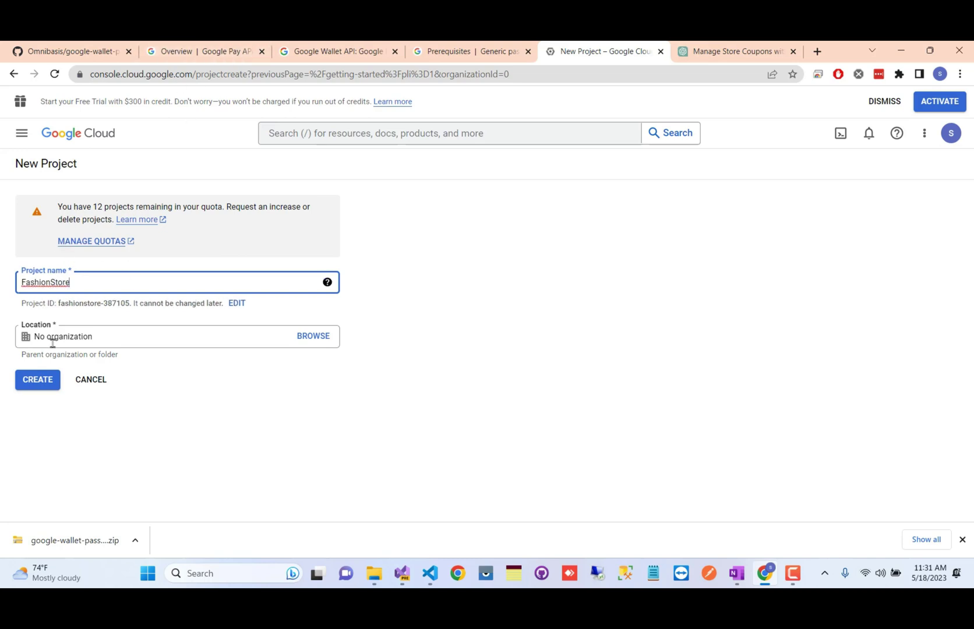
click(38, 387)
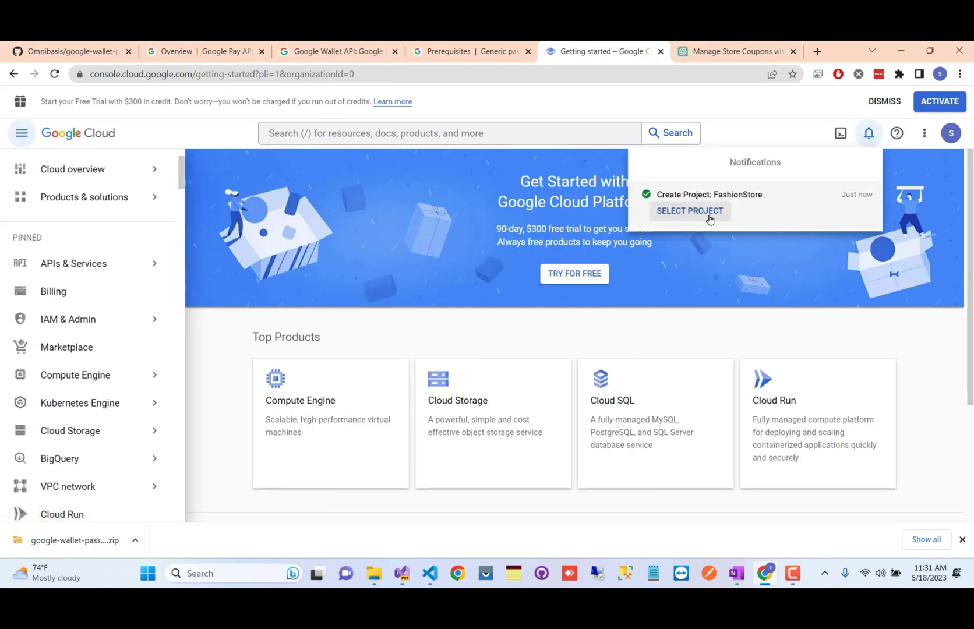
click(685, 211)
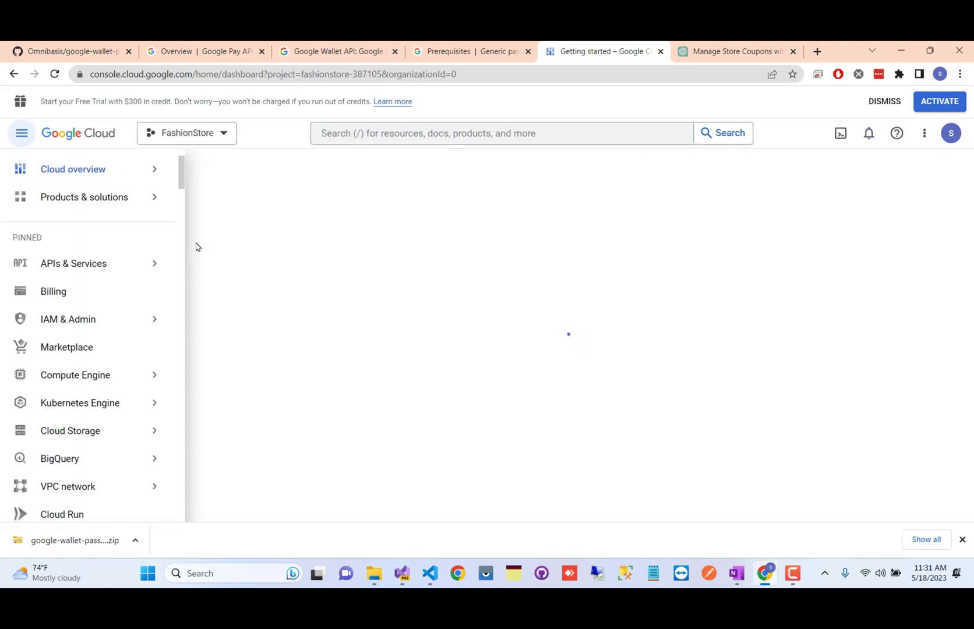
- Follow the Google Wallet API link in the Prerequisites guide and enable the Google Pay Passes API for the FashionStore project
click(443, 51)
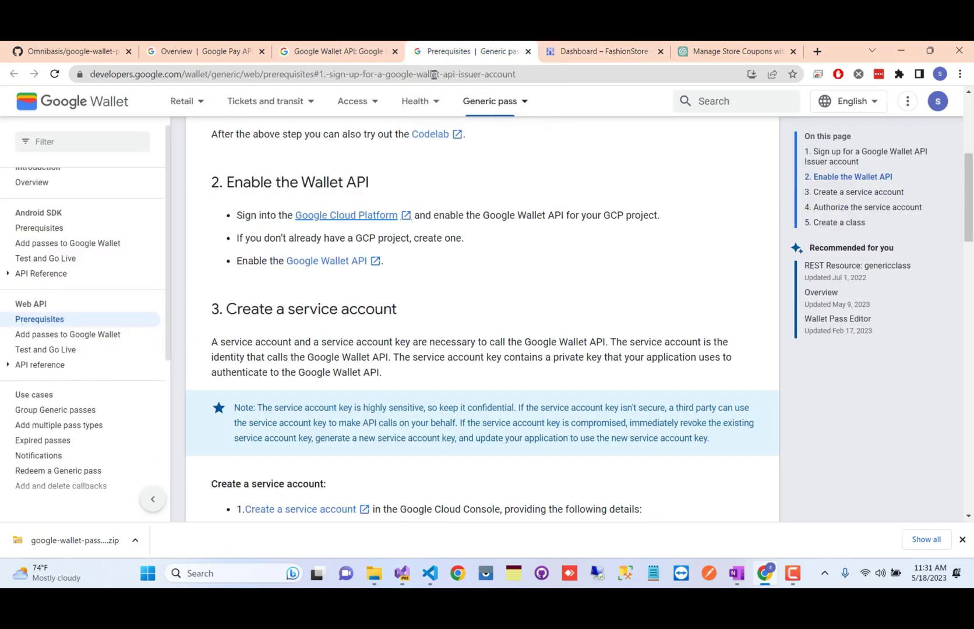
click(320, 262)
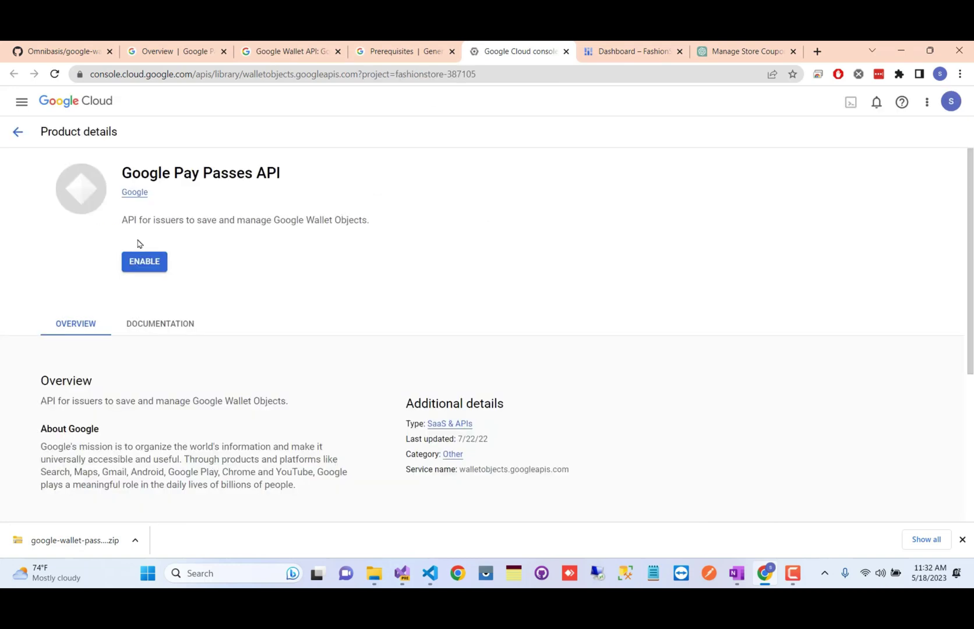
click(138, 268)
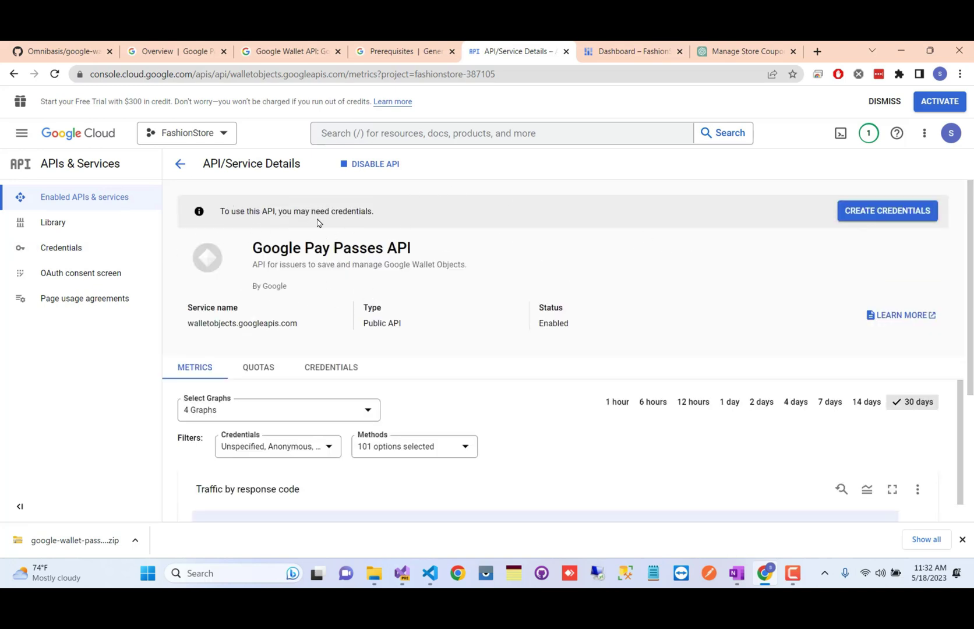
- Open the Create a service account link from the Prerequisites guide in a new tab and show that tab
click(398, 52)
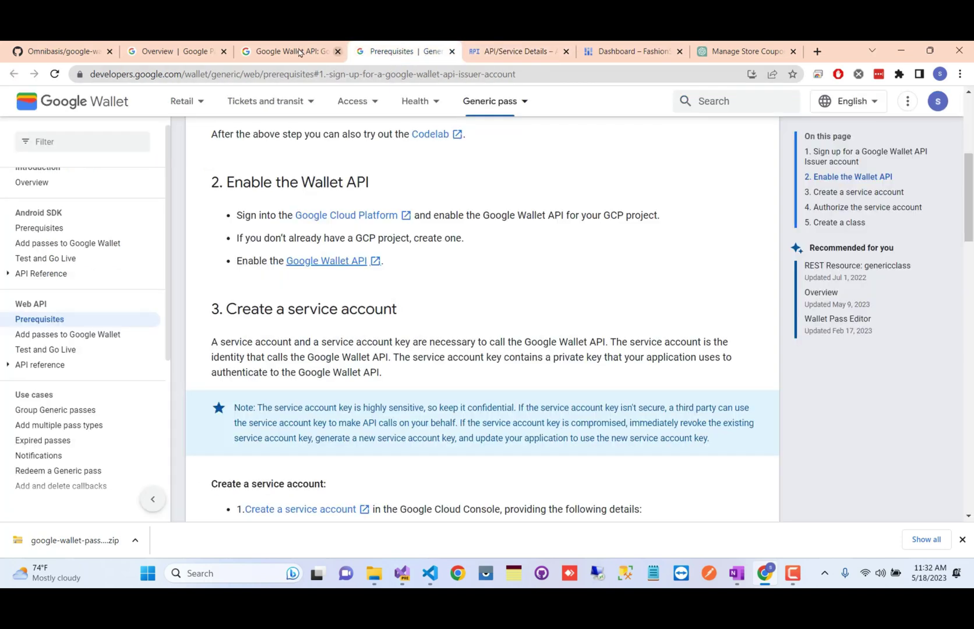
scroll(491, 332, down, 2)
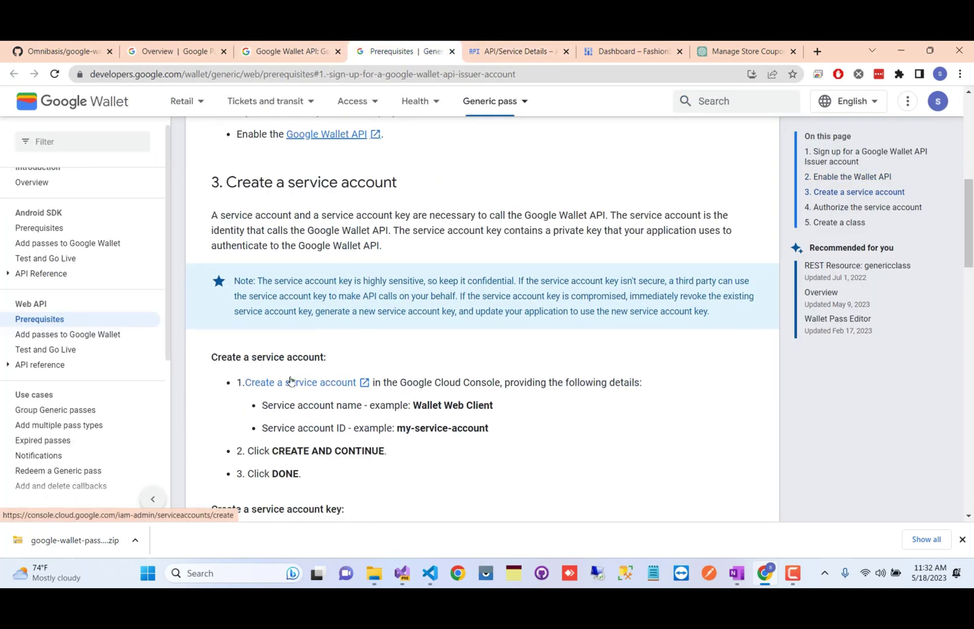
right_click(322, 383)
click(383, 395)
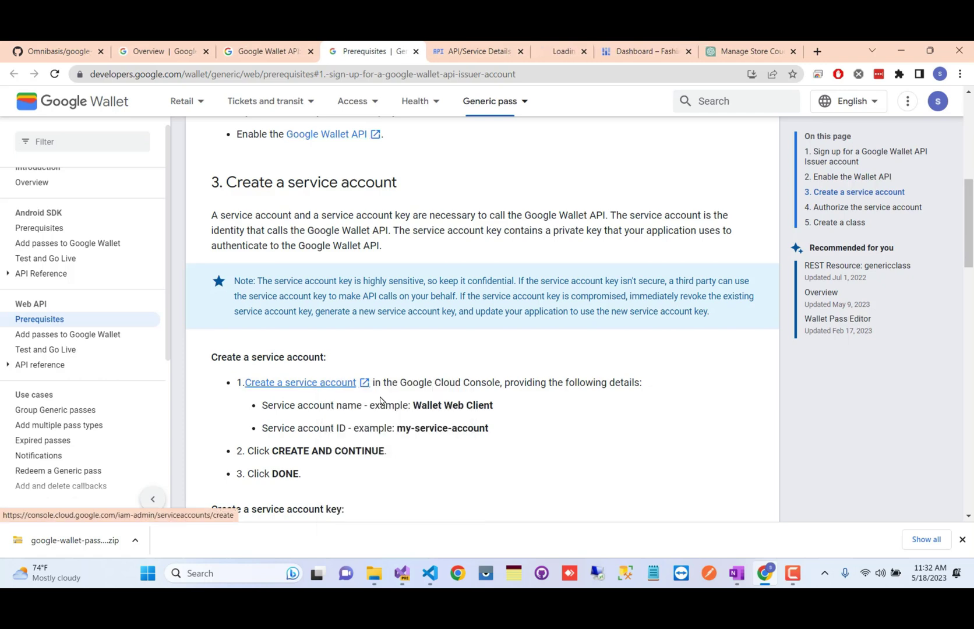
scroll(483, 111, up, 2)
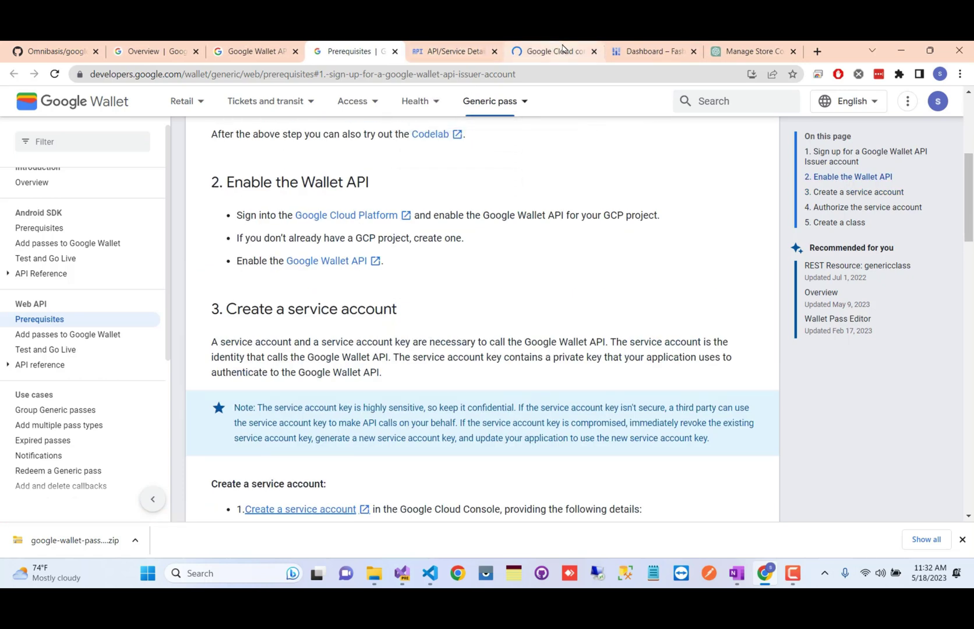
click(550, 51)
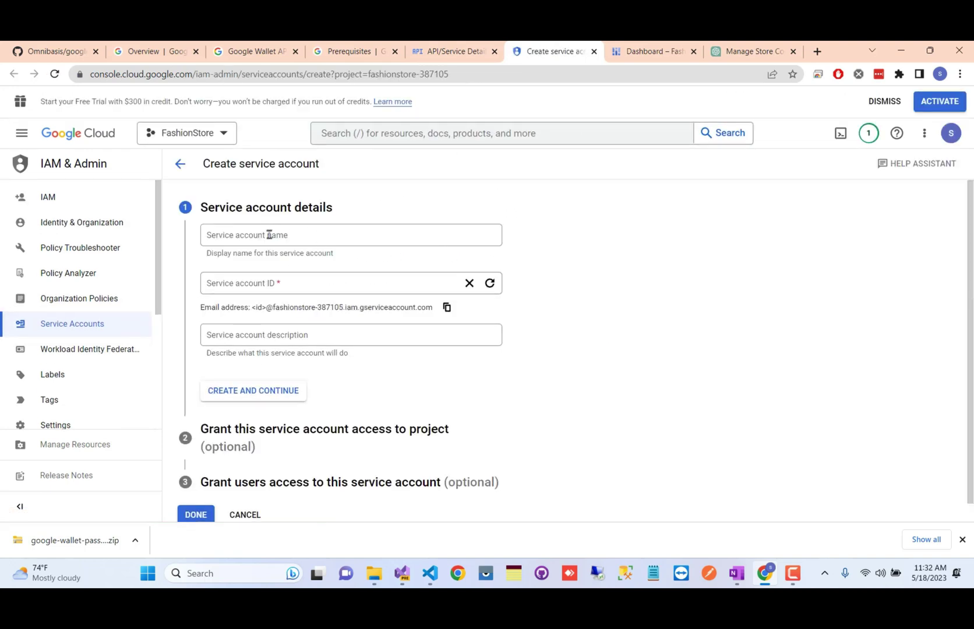
- Check the service account details in the Prerequisites guide and create a service account named Fashion Express Service for the FashionStore project
click(269, 235)
click(434, 54)
click(348, 50)
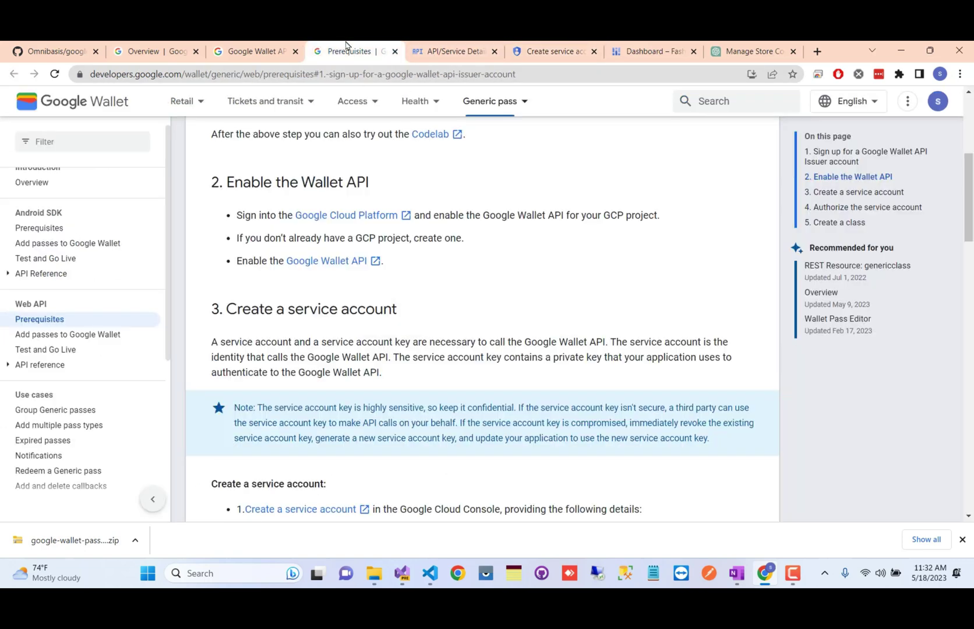
scroll(369, 408, down, 3)
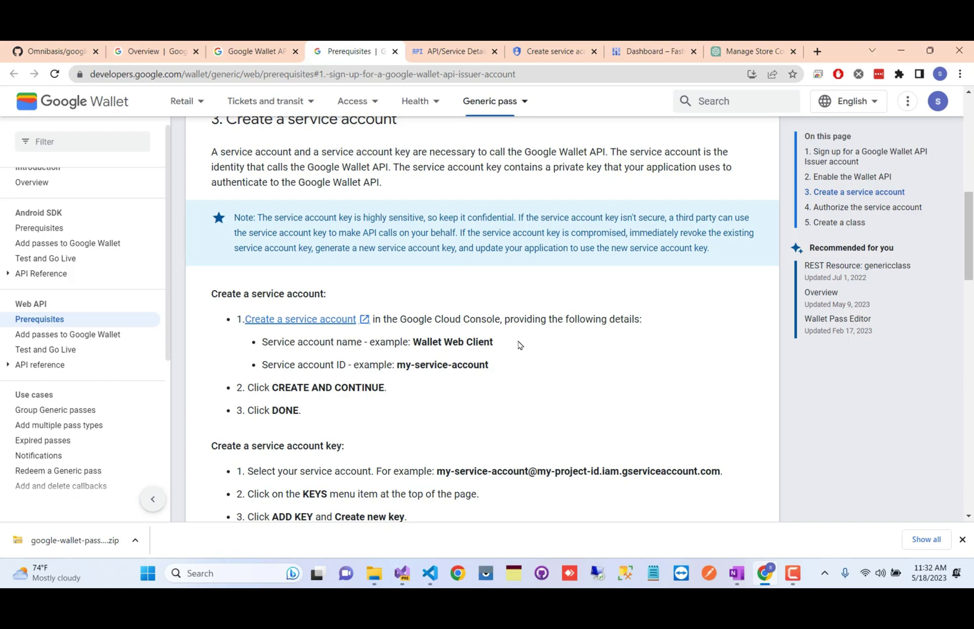
click(428, 54)
click(536, 51)
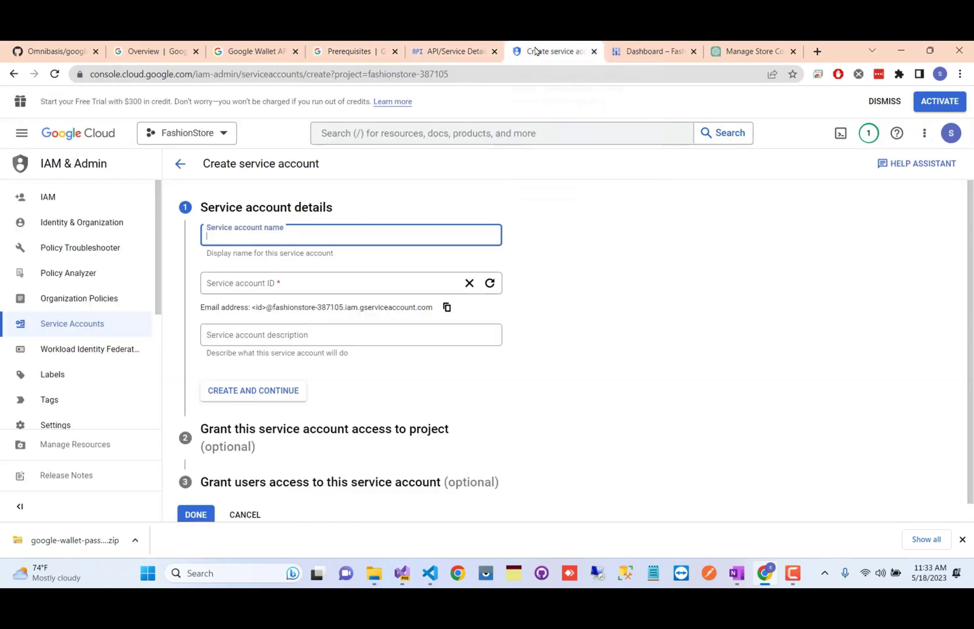
text(Fashion)
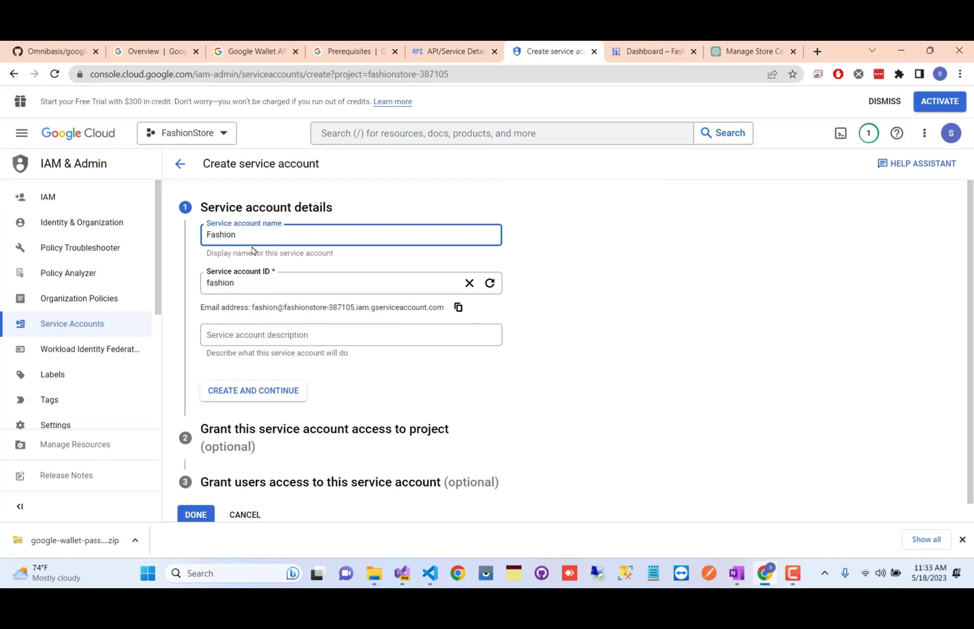
text( Ex)
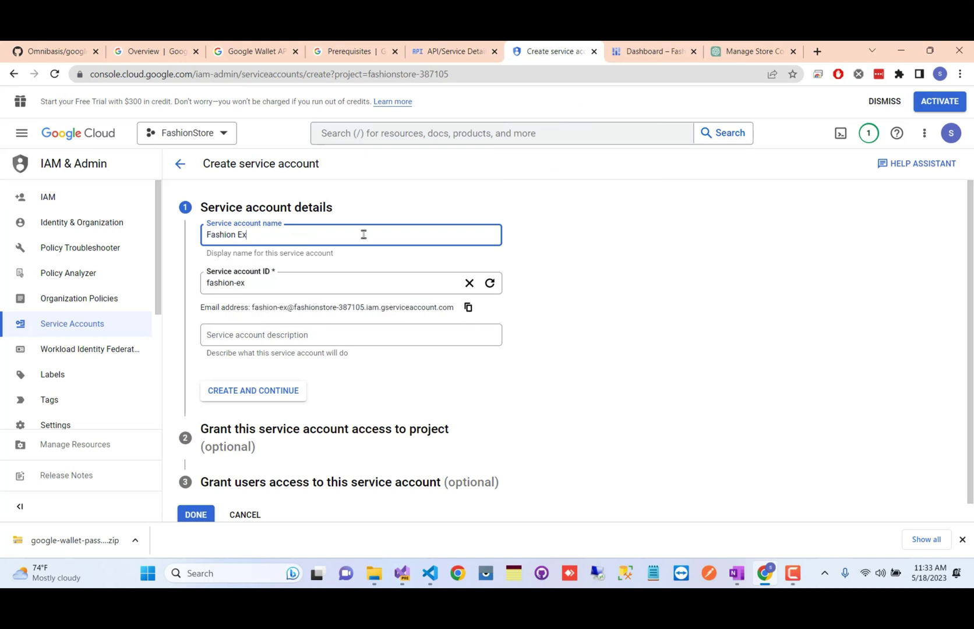
text(press Service)
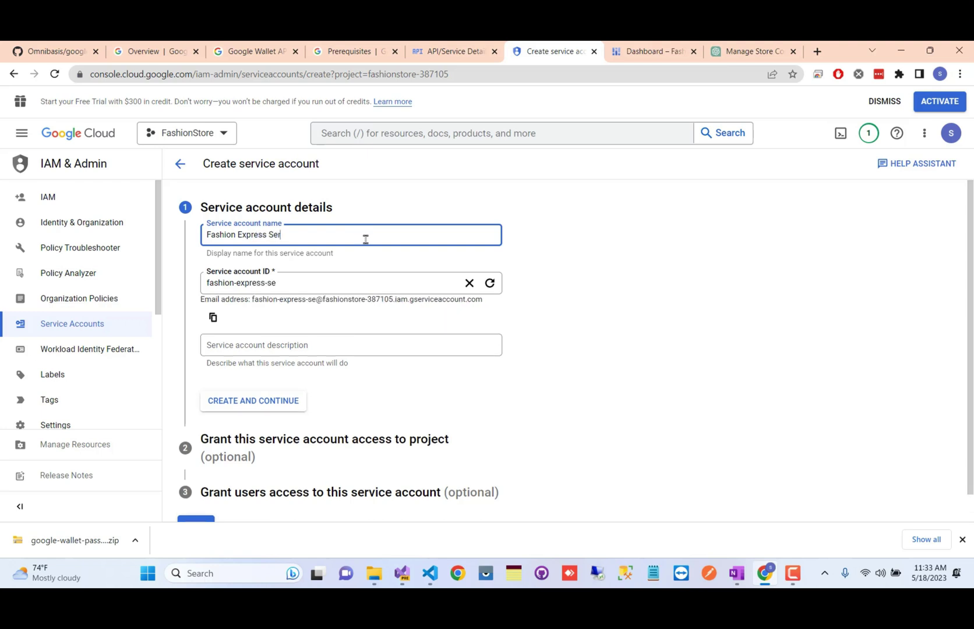
click(297, 349)
scroll(297, 353, down, 1)
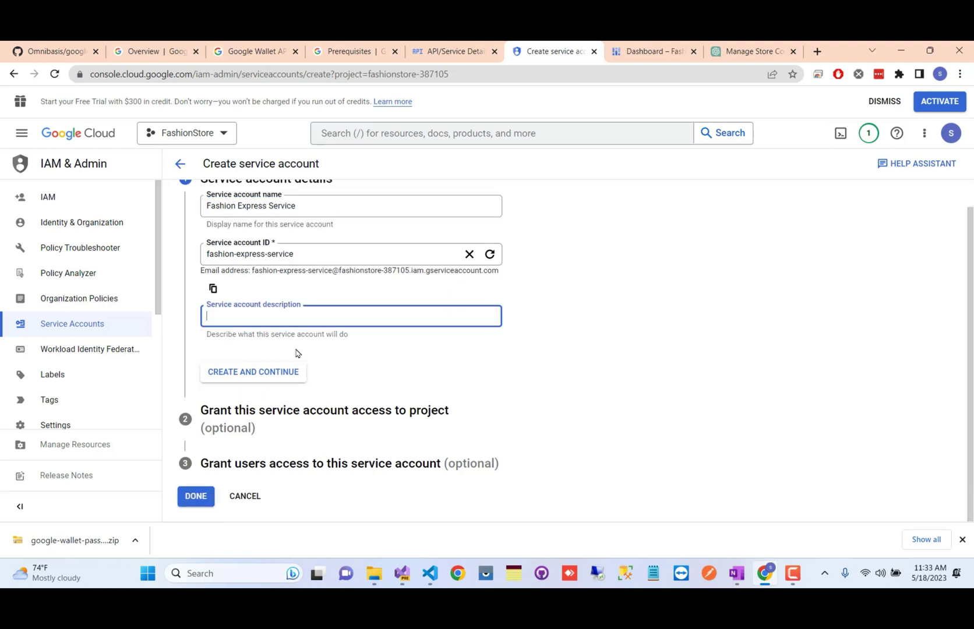
click(250, 373)
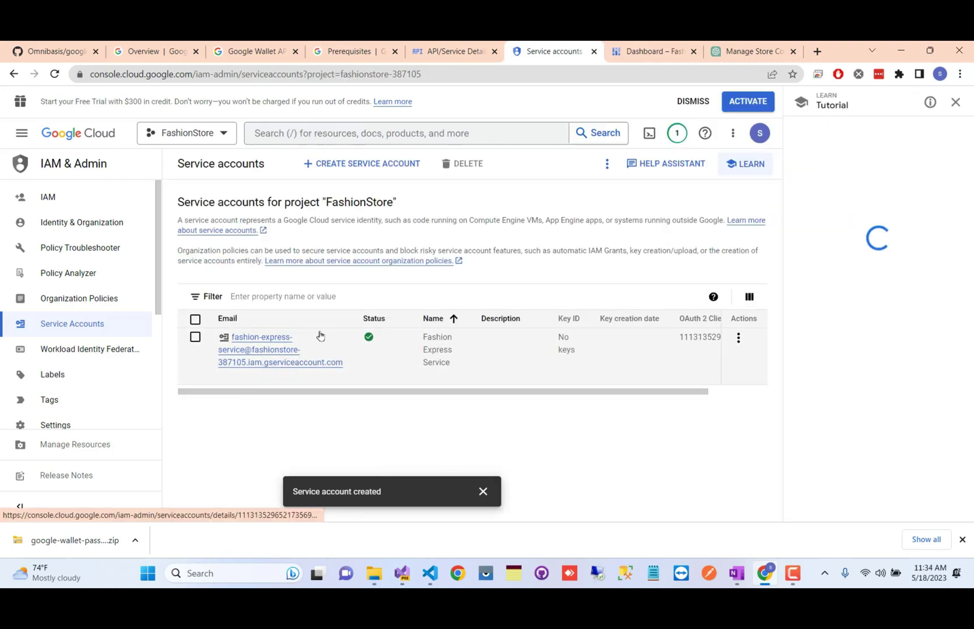
- Create and download a JSON private key for the Fashion Express Service account, and dismiss the saved-key notice
mouse_move(242, 349)
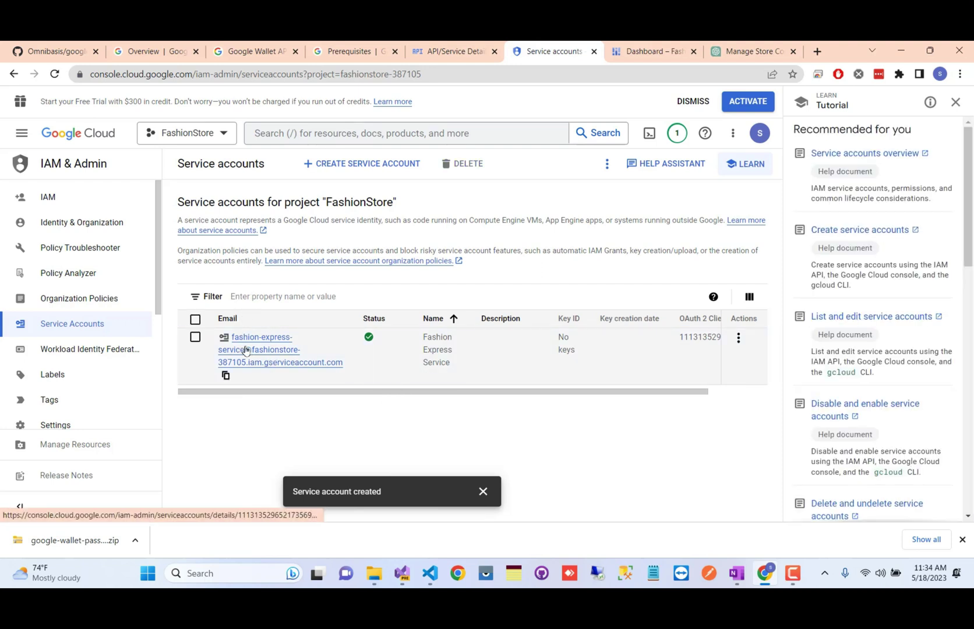
click(246, 350)
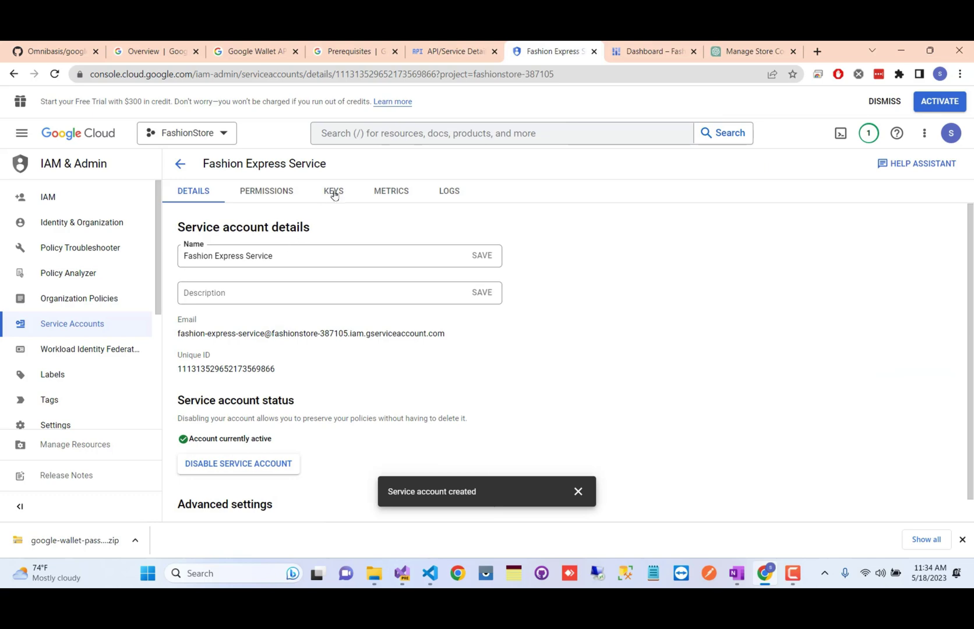
click(334, 192)
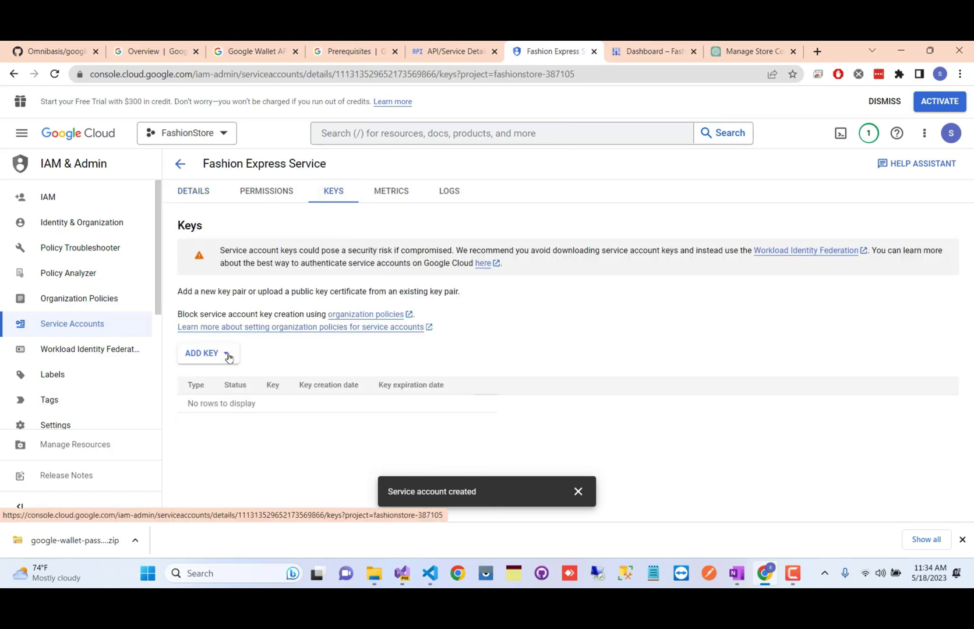
click(205, 354)
click(216, 379)
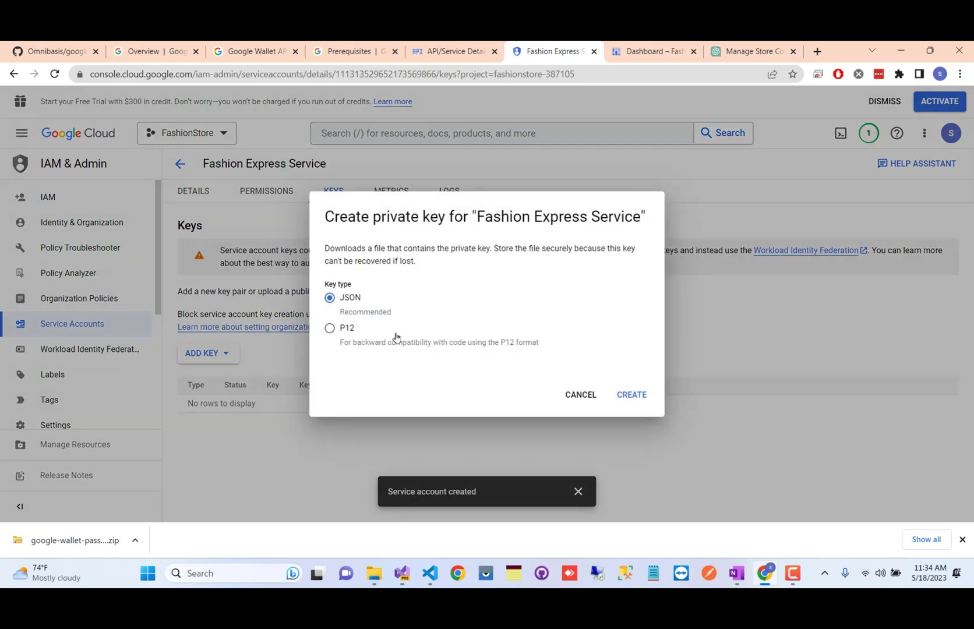
click(628, 395)
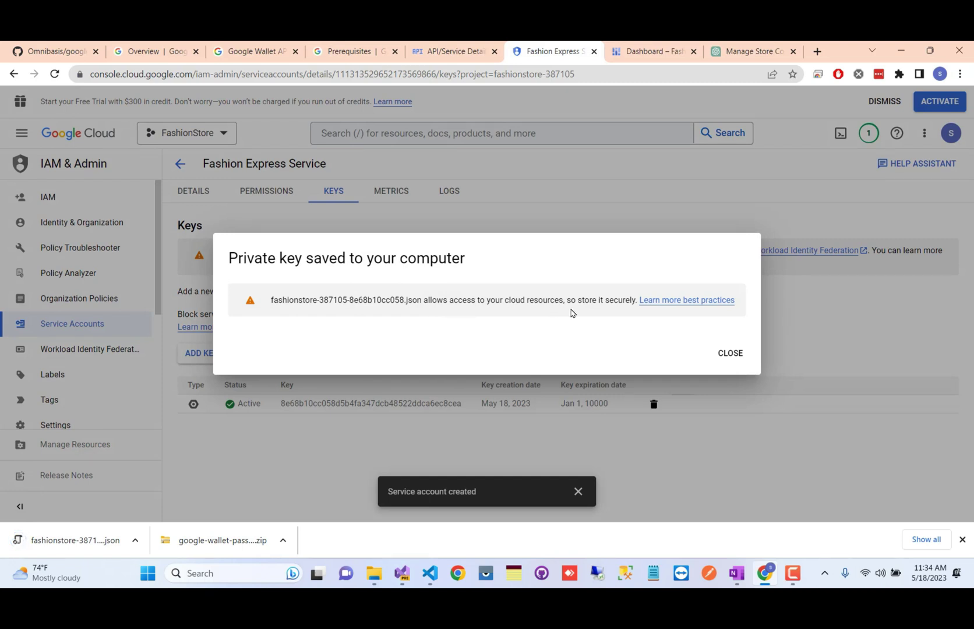
click(738, 356)
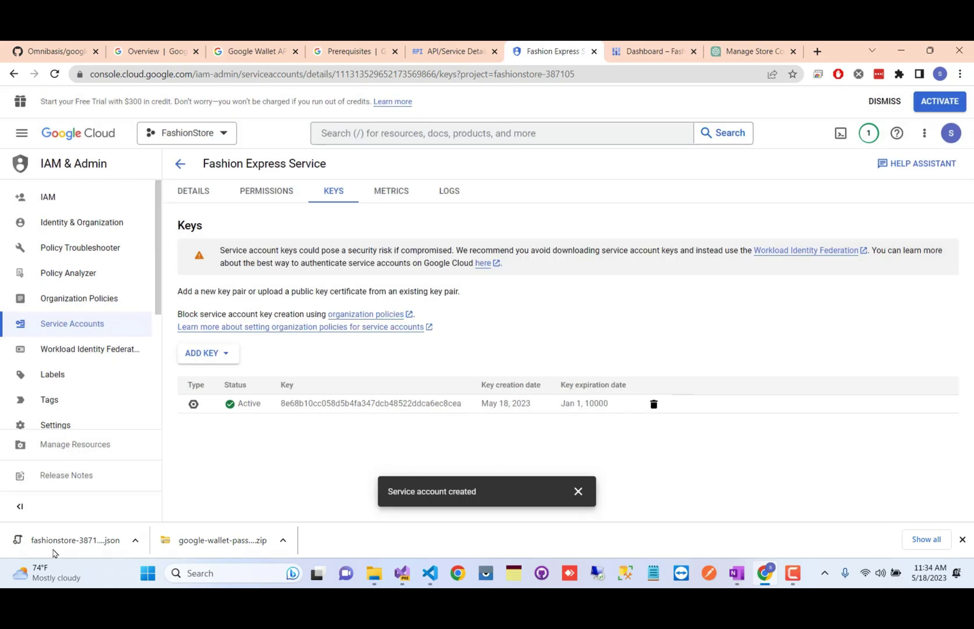
- Find the downloaded service account JSON key file in its folder, open it in Visual Studio Code as an untrusted file, and inspect its private key line
click(135, 544)
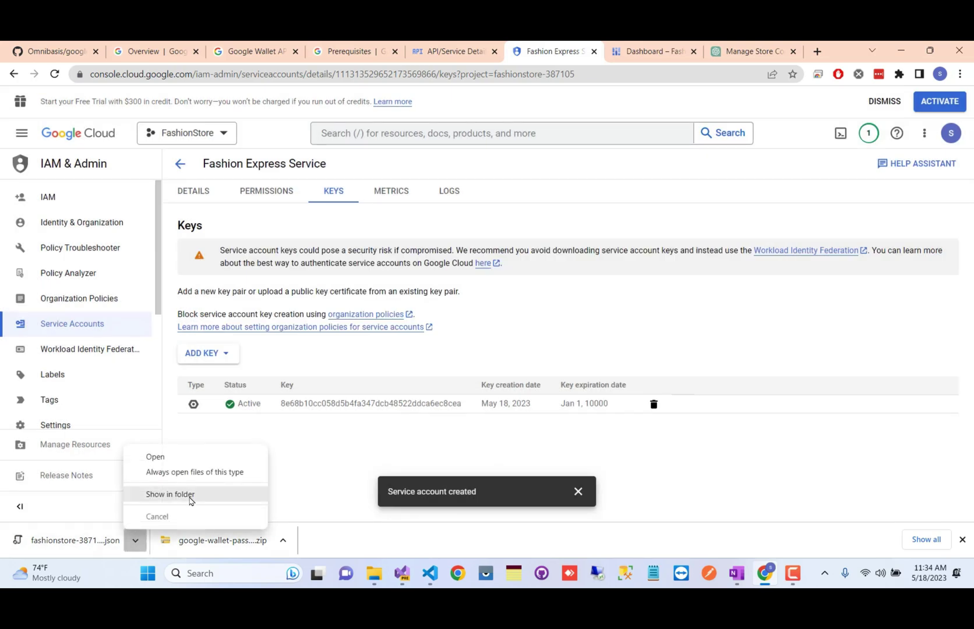
click(190, 494)
right_click(563, 327)
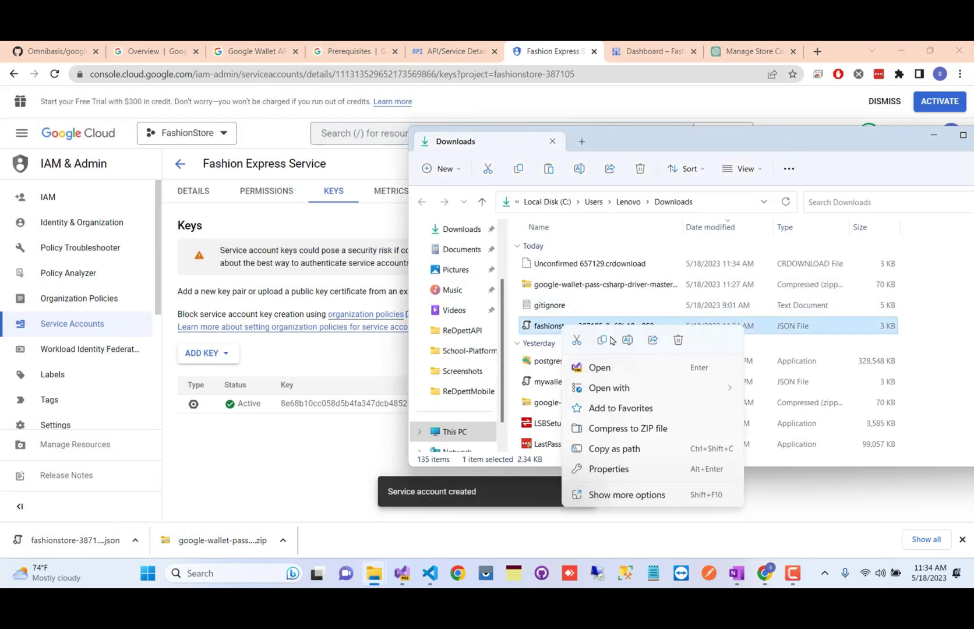
mouse_move(609, 388)
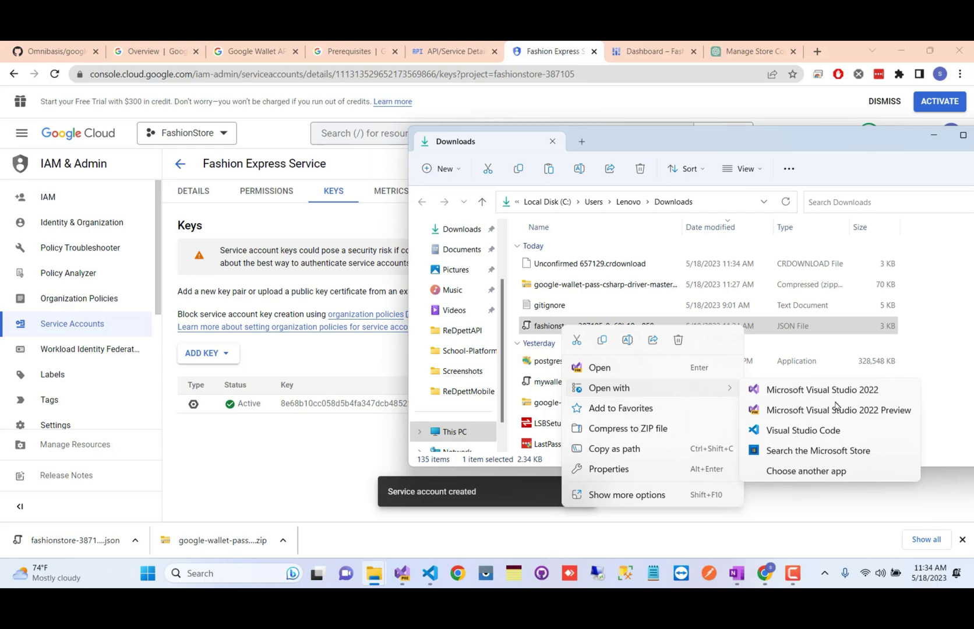
click(797, 432)
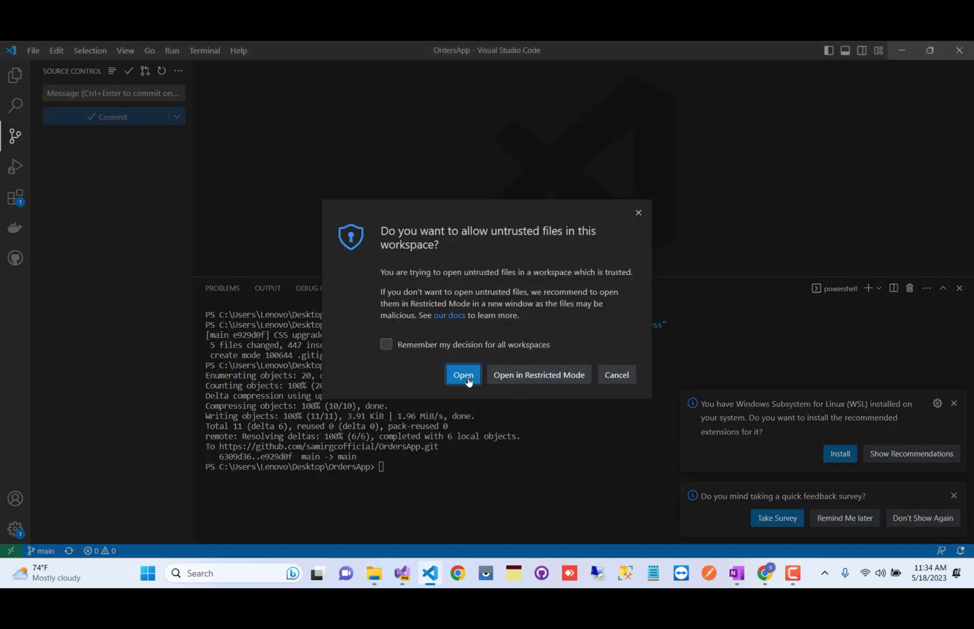
click(464, 375)
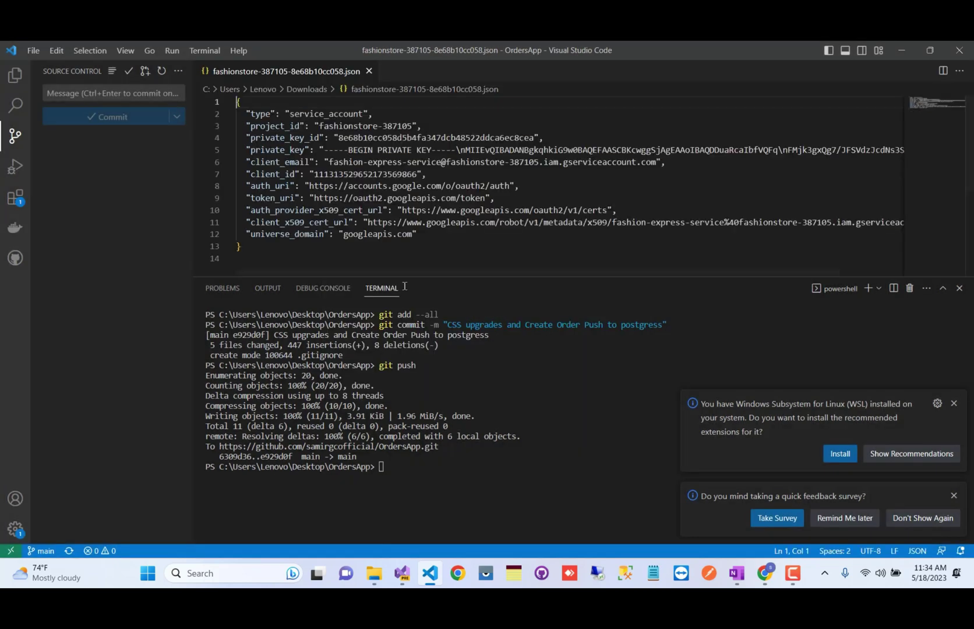
click(487, 272)
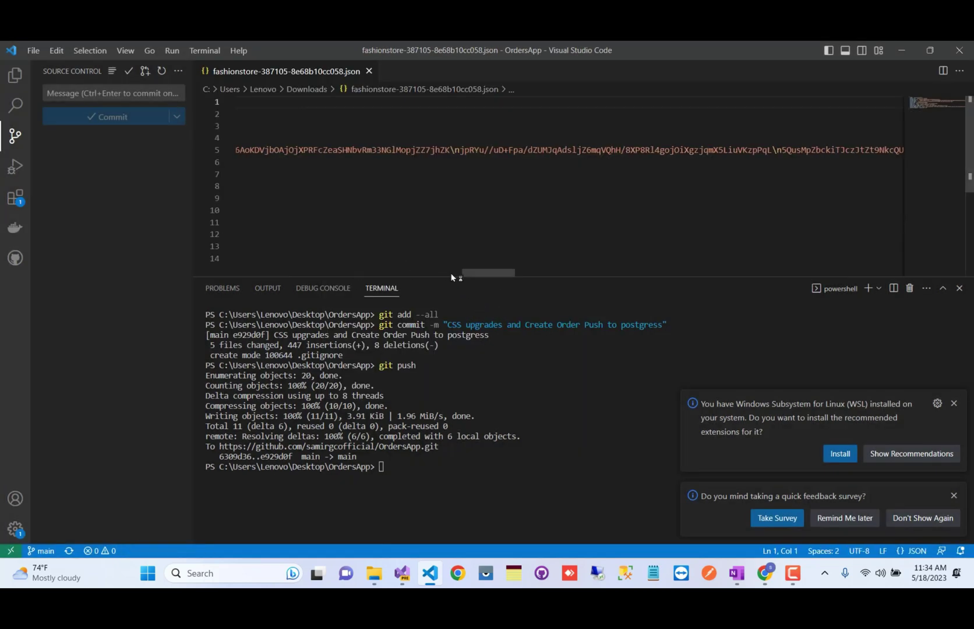
drag(488, 273, 262, 273)
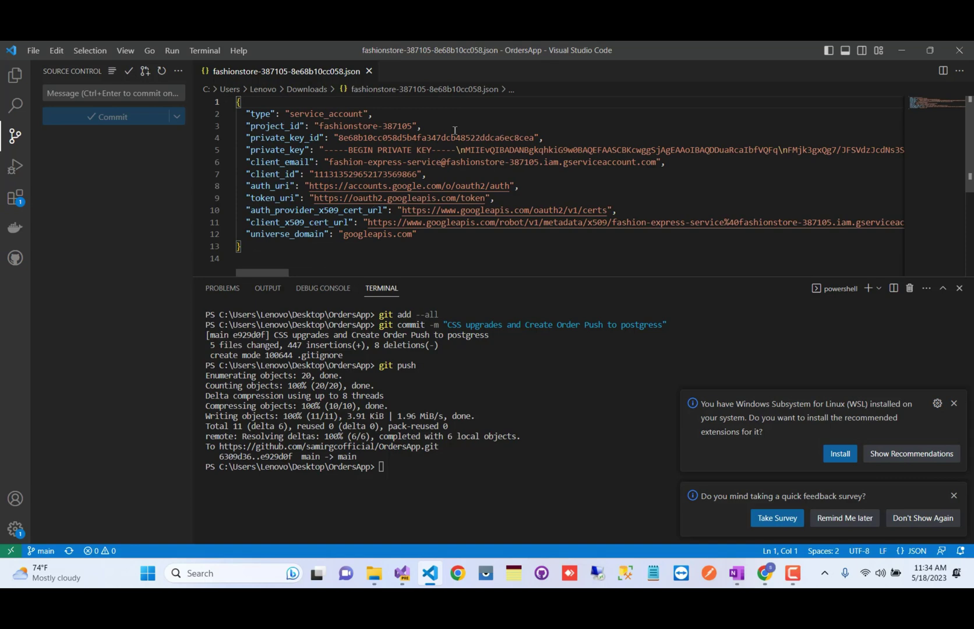
- Replace the entire content of omnipass.json in the Visual Studio project with the downloaded service account JSON, including its private key, and save the file
key(alt+Tab)
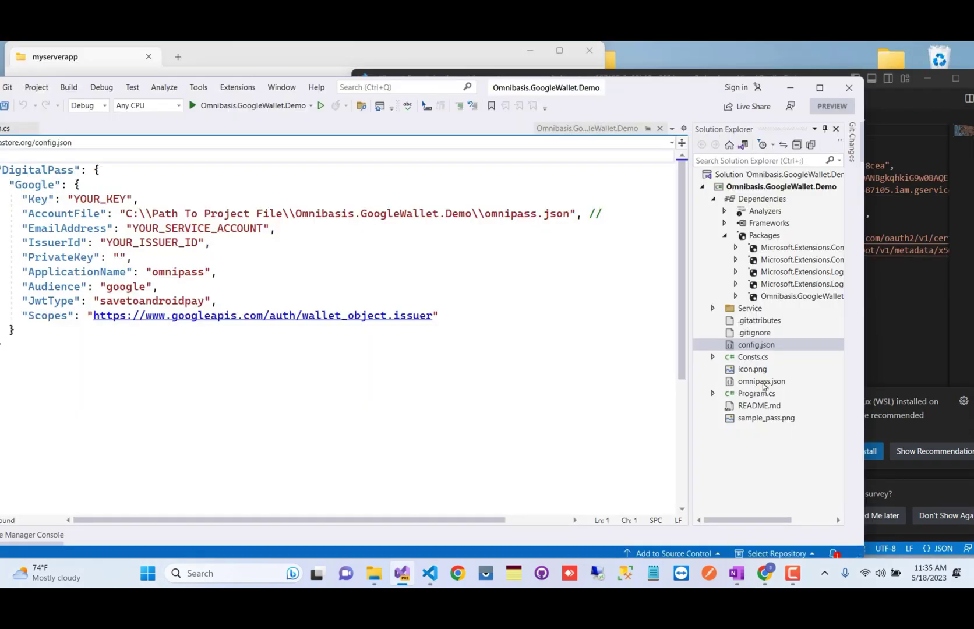
double_click(763, 382)
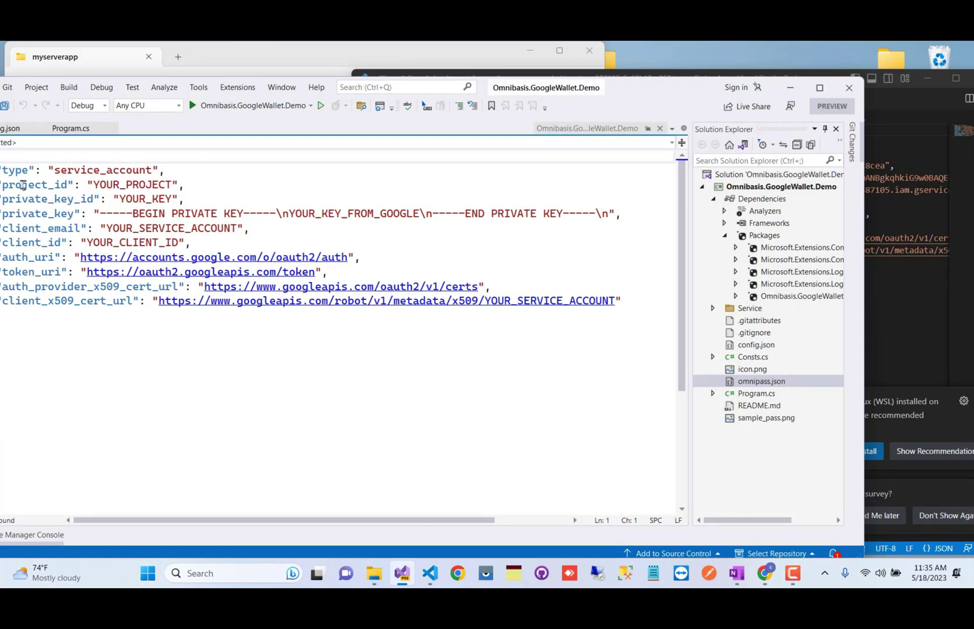
key(alt+Tab)
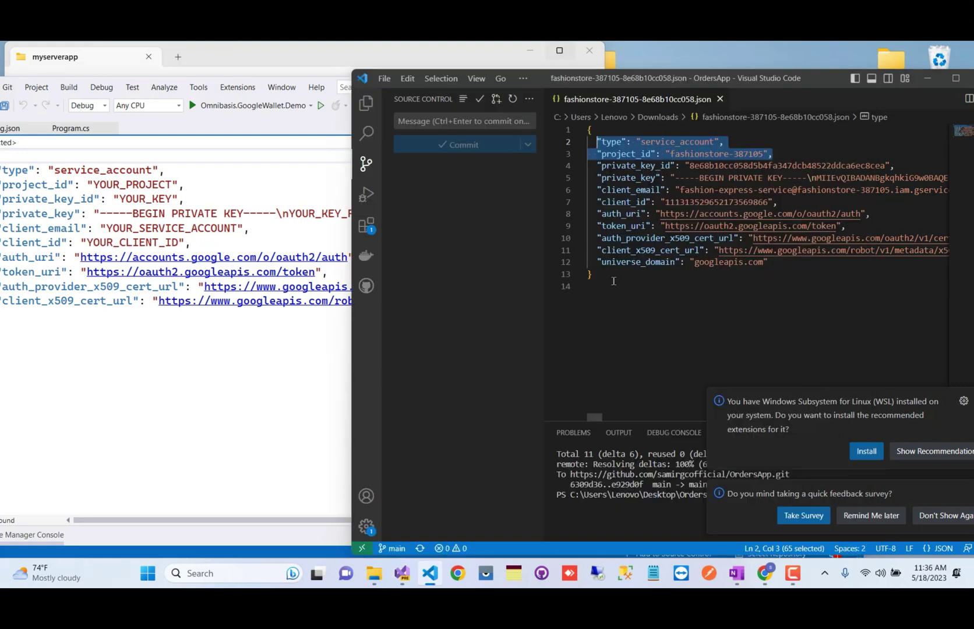
drag(614, 281, 587, 130)
key(ctrl+c)
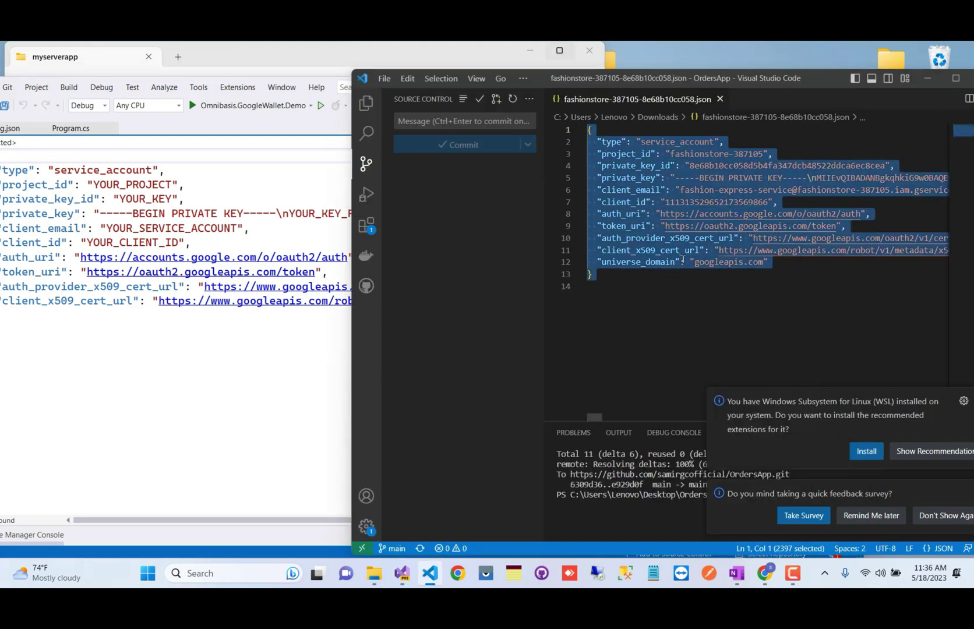
key(alt+Tab)
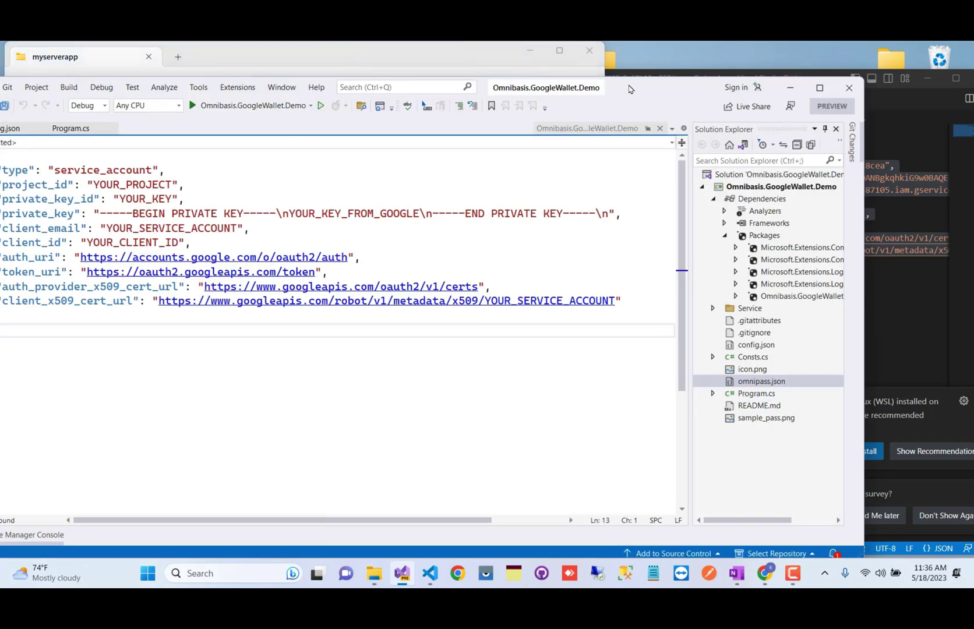
double_click(629, 88)
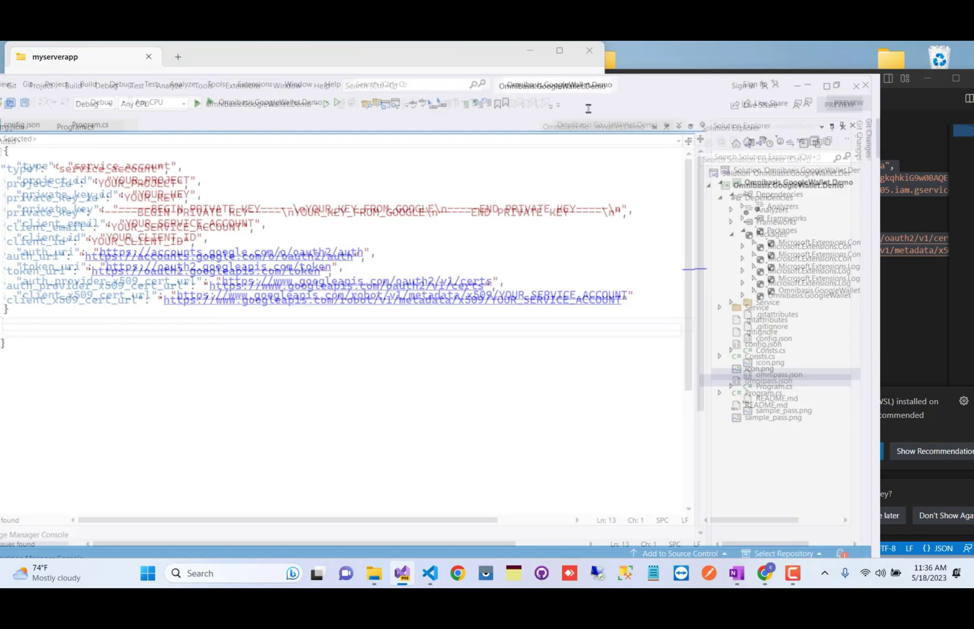
key(ctrl+a)
key(ctrl+v)
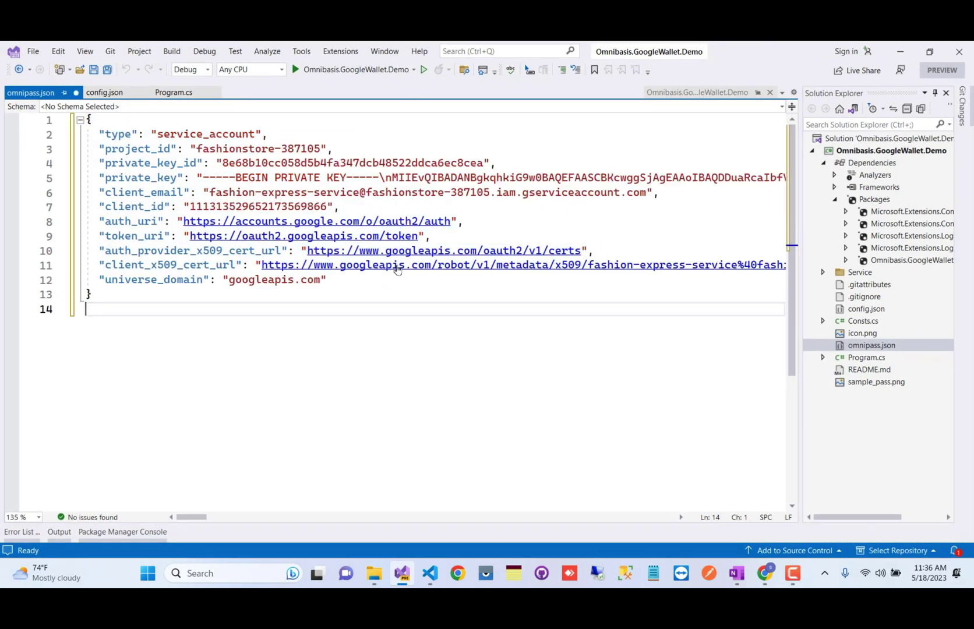
key(ctrl+s)
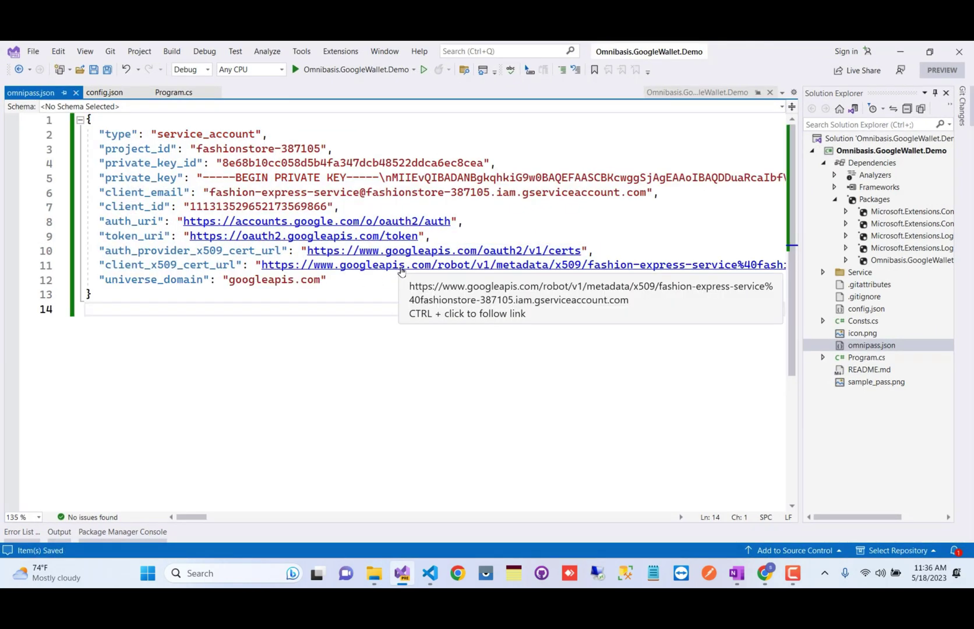
- Review the config.json path in Program.cs and the Google Key placeholder in config.json, and switch back to Chrome
click(175, 94)
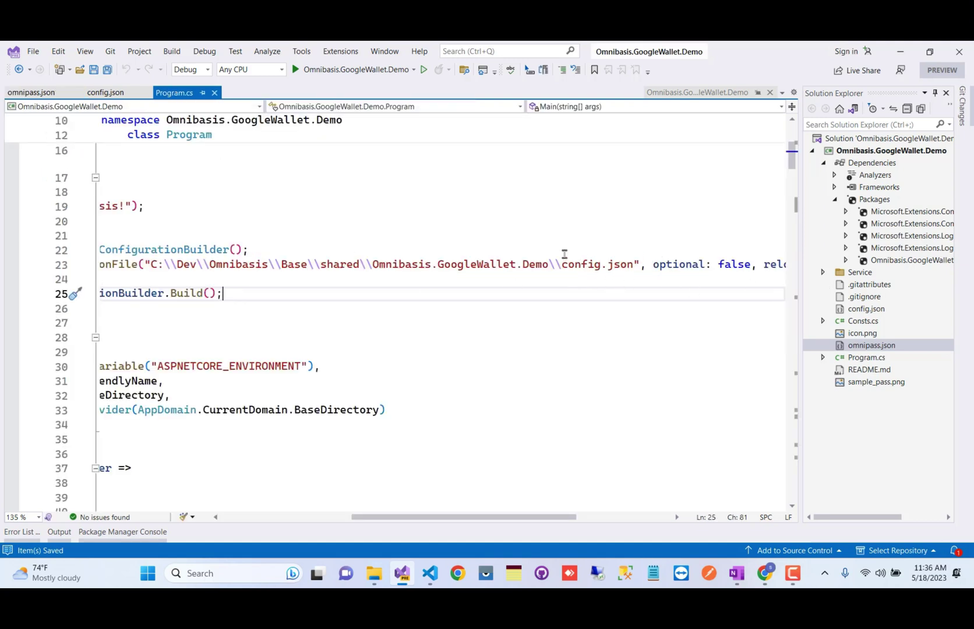
double_click(239, 264)
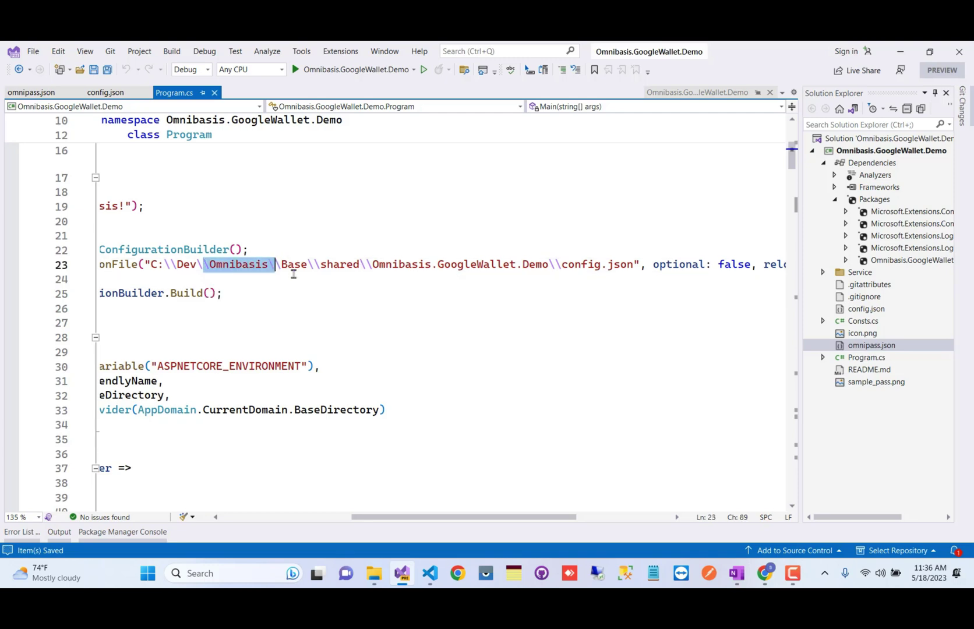
click(514, 266)
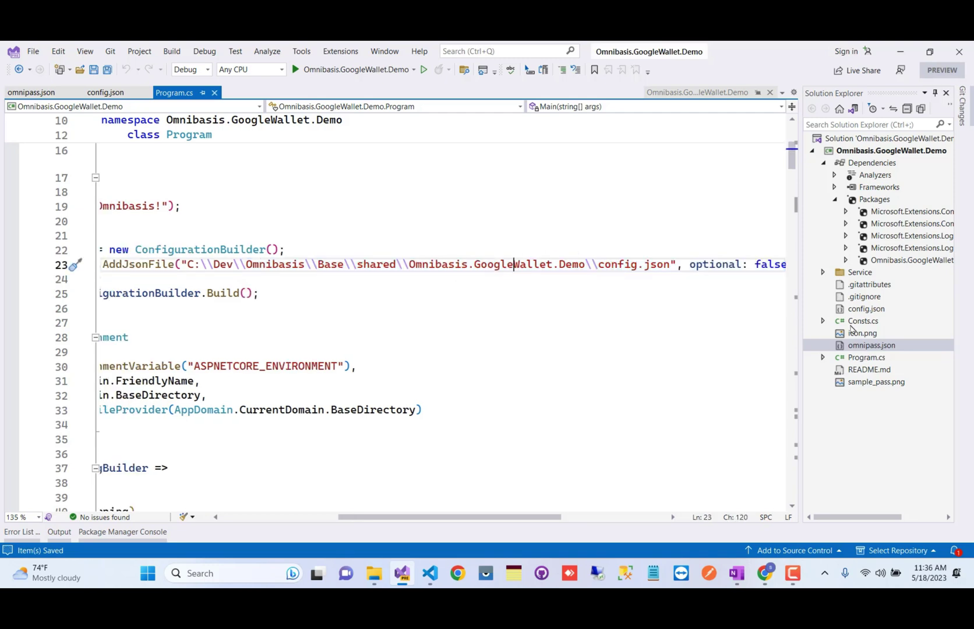
click(857, 307)
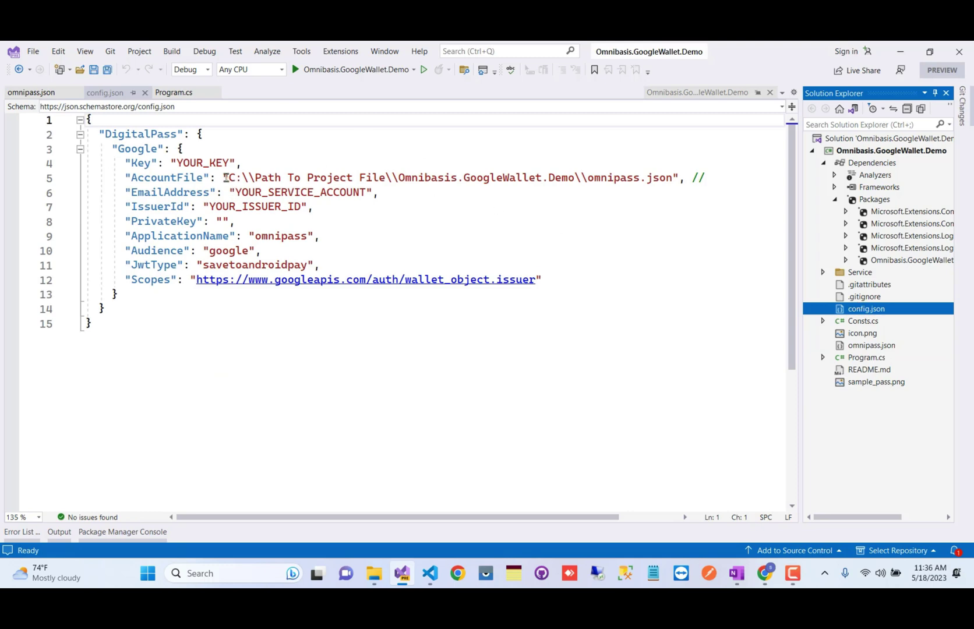
double_click(182, 162)
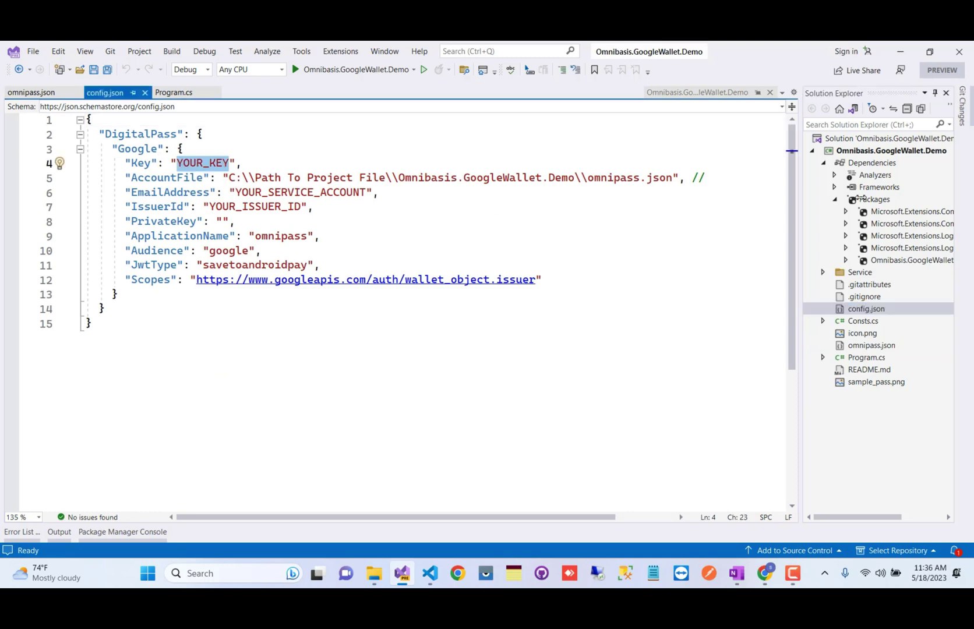
click(930, 53)
click(765, 574)
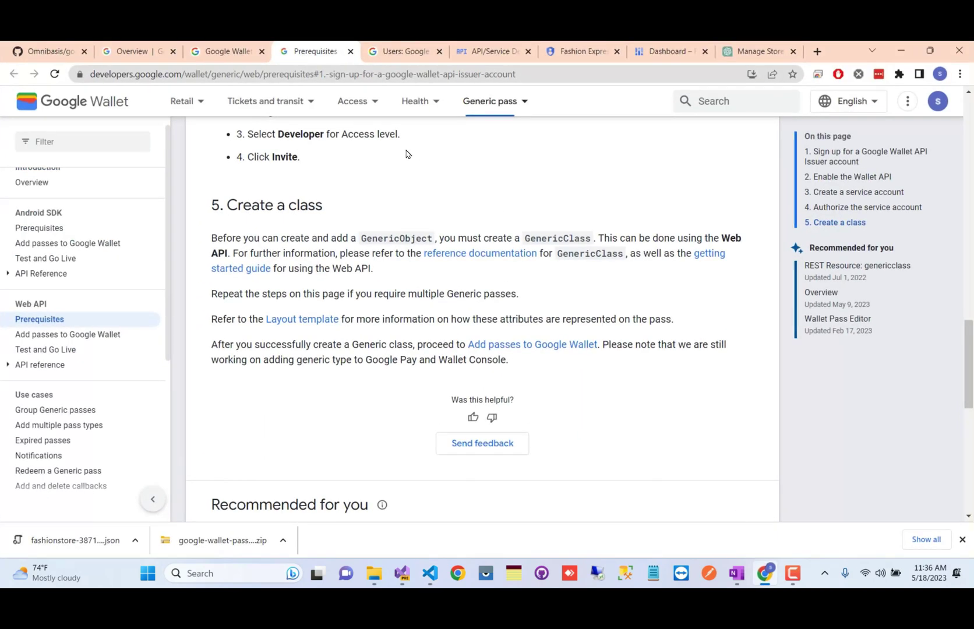
- Copy the Fashion Express Service key ID from Google Cloud and replace the YOUR_KEY placeholder in config.json in Visual Studio with it
click(227, 51)
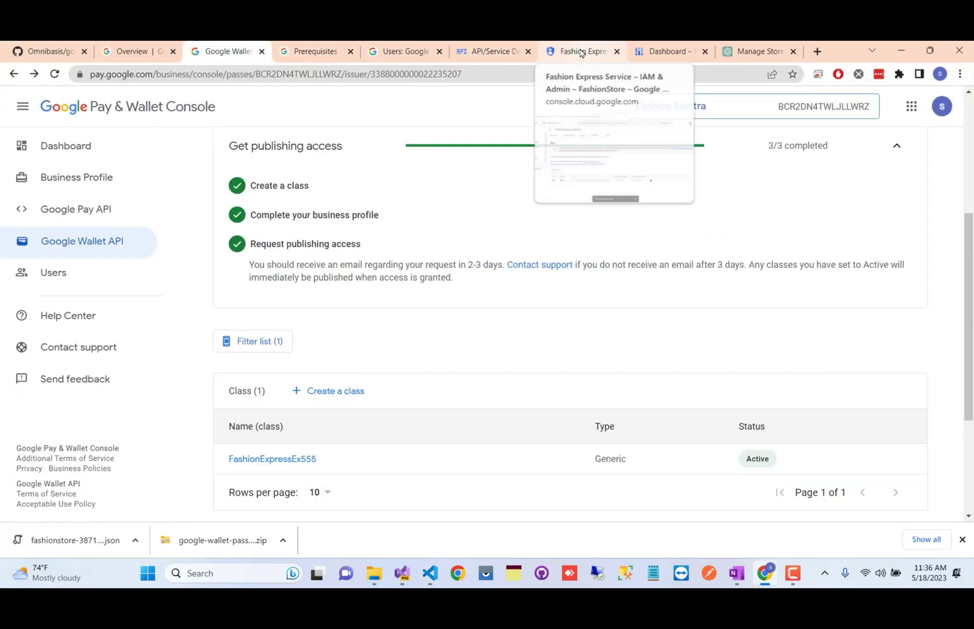
click(581, 53)
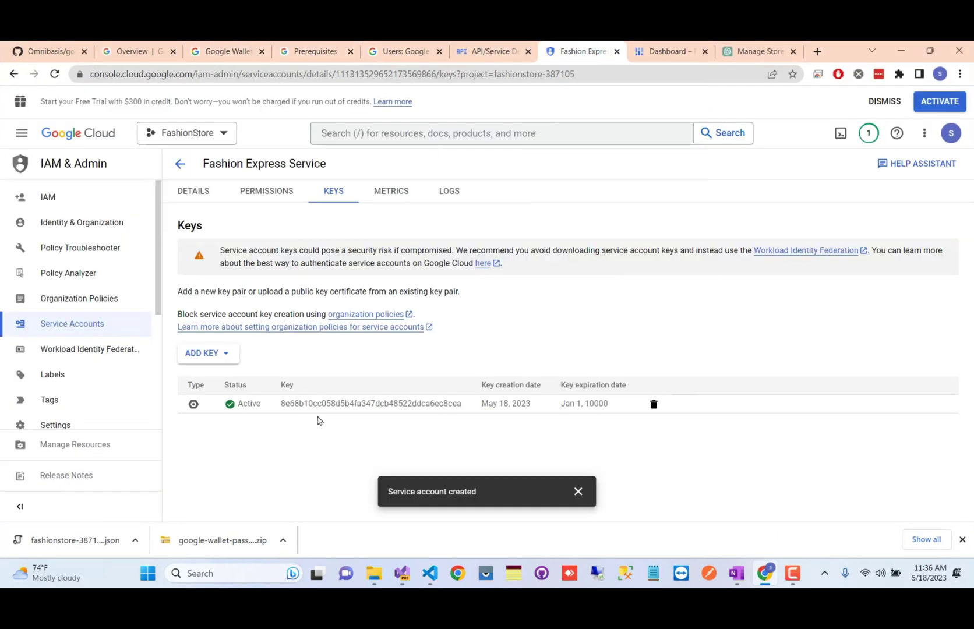
drag(280, 404, 461, 404)
key(ctrl+c)
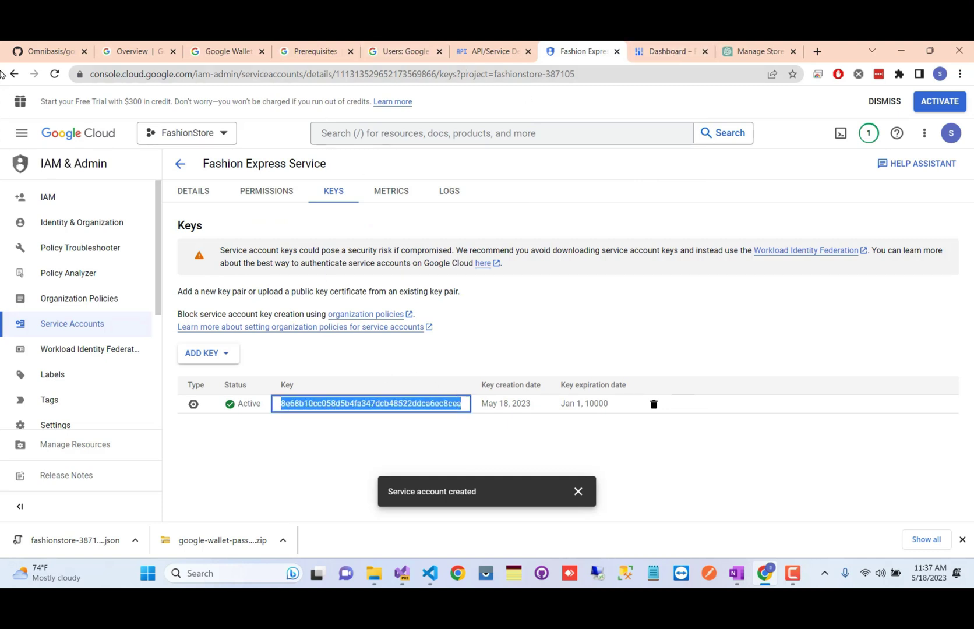
click(494, 391)
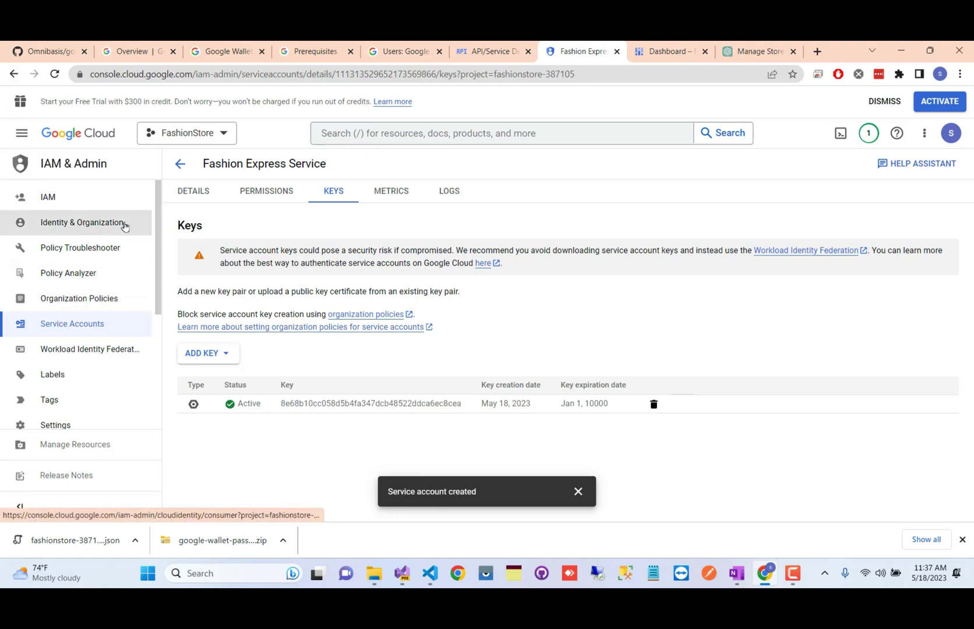
click(929, 50)
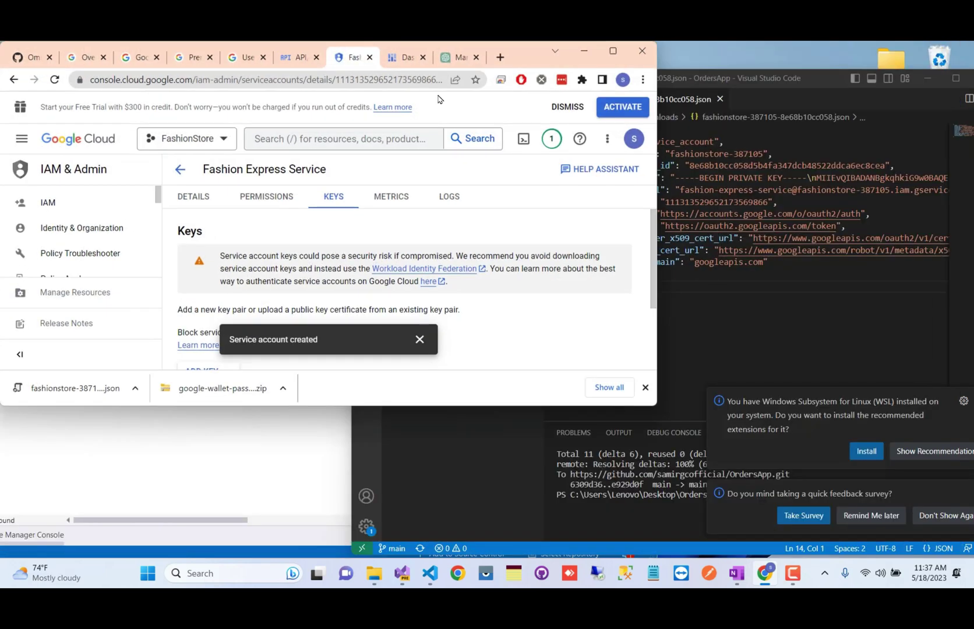
drag(533, 52, 756, 51)
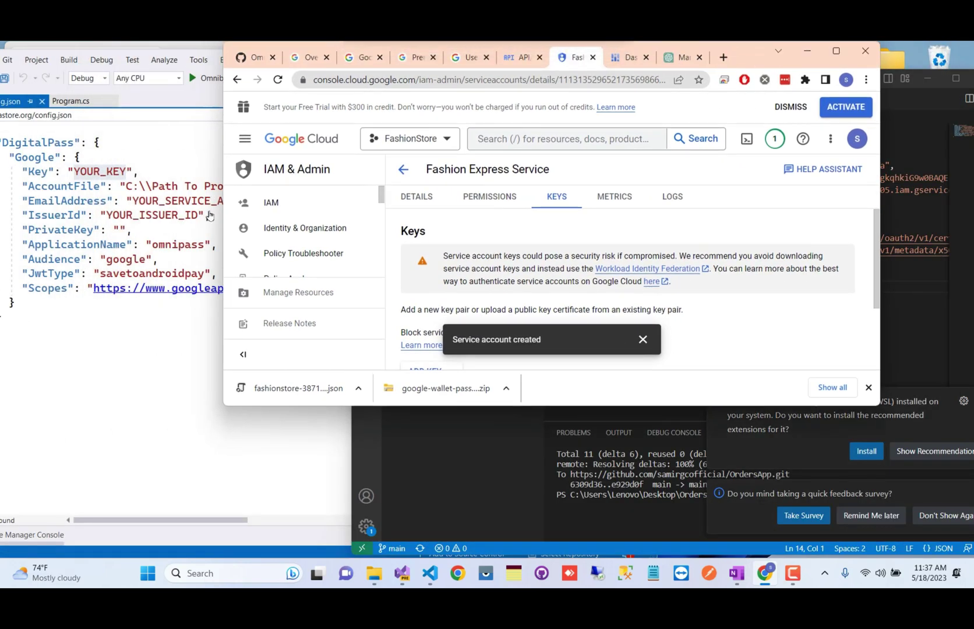
click(210, 216)
double_click(85, 172)
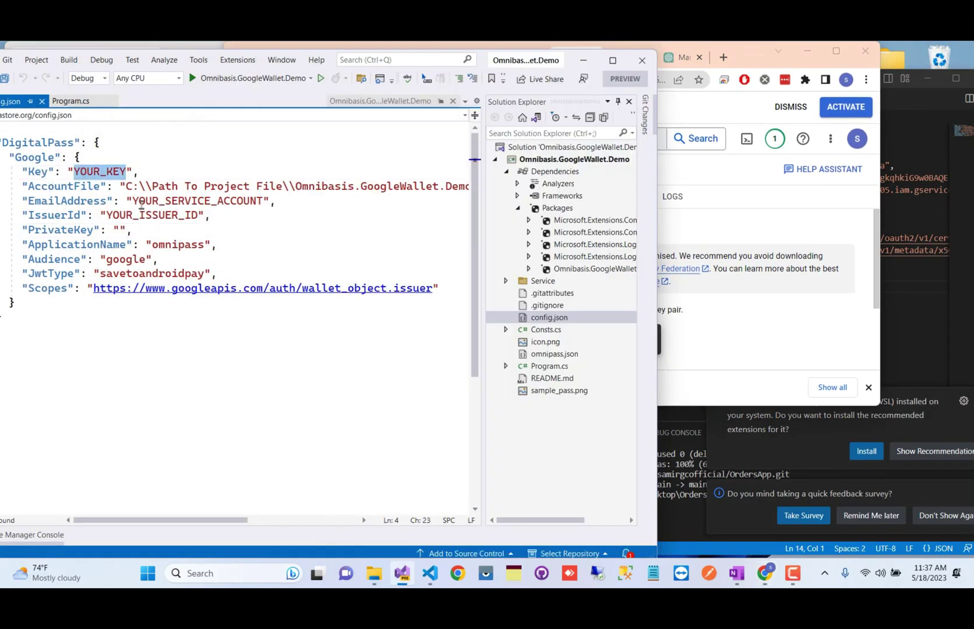
key(ctrl+v)
- Open the containing folder of omnipass.json from the project and copy the file's location path from its properties
drag(657, 350, 874, 350)
click(760, 353)
right_click(759, 356)
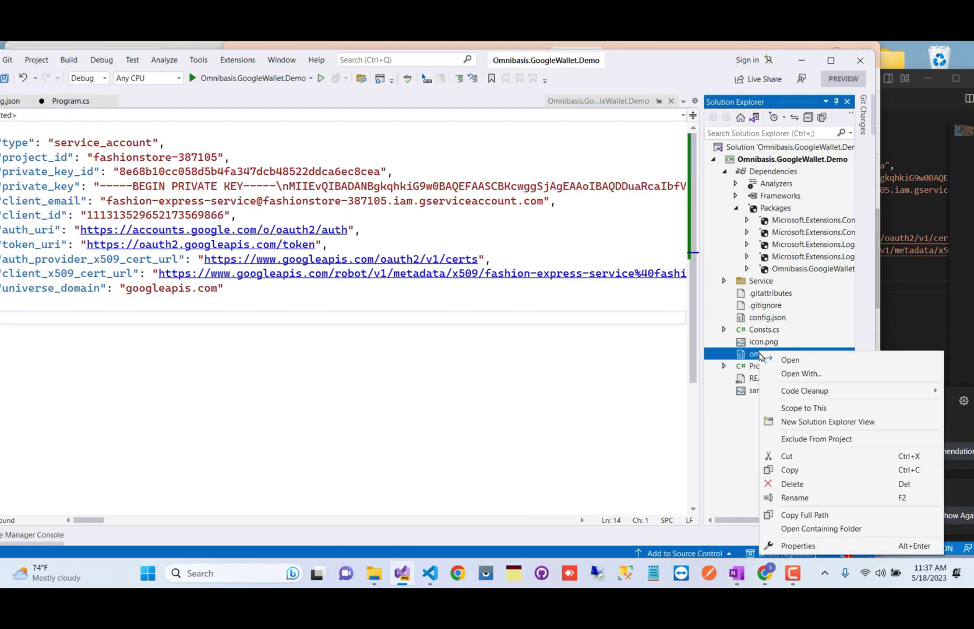
click(814, 531)
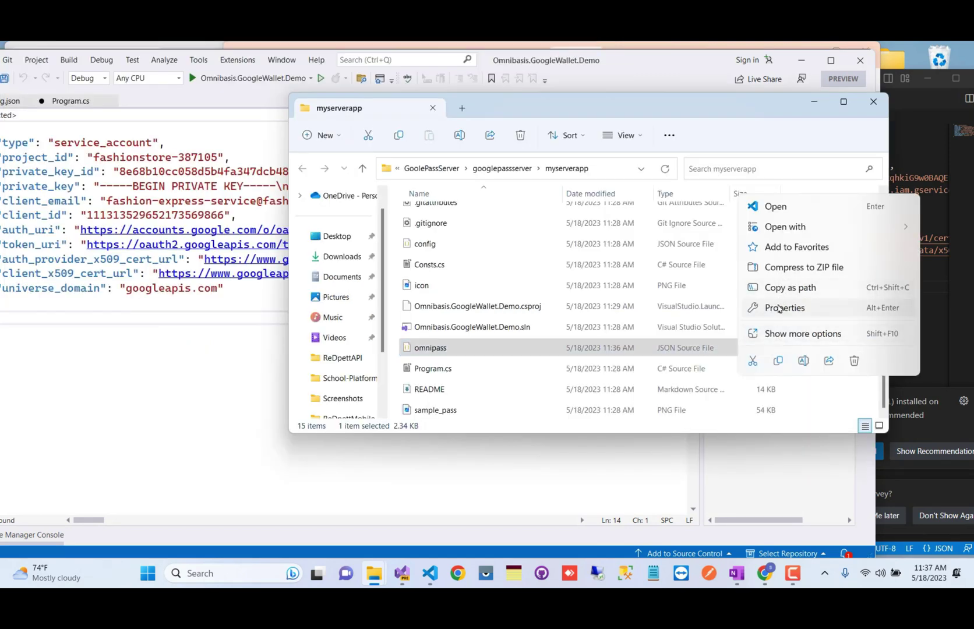
click(779, 309)
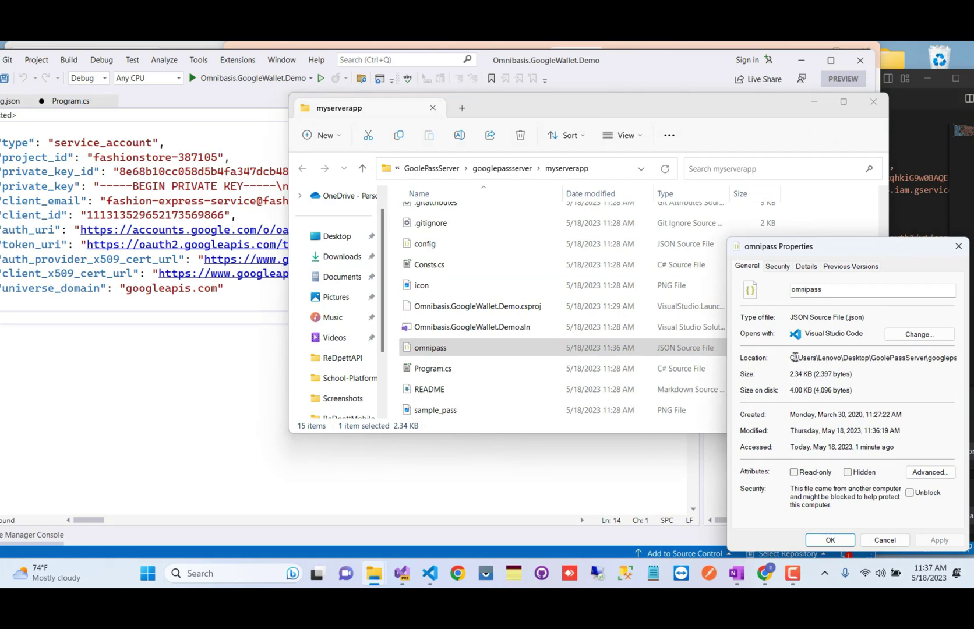
drag(863, 252, 569, 174)
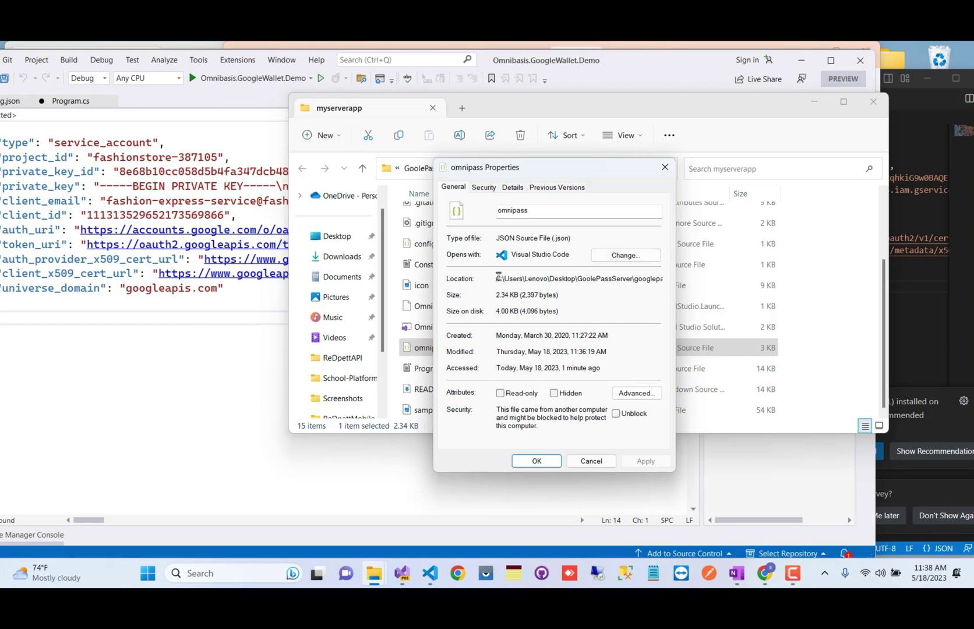
drag(500, 278, 697, 282)
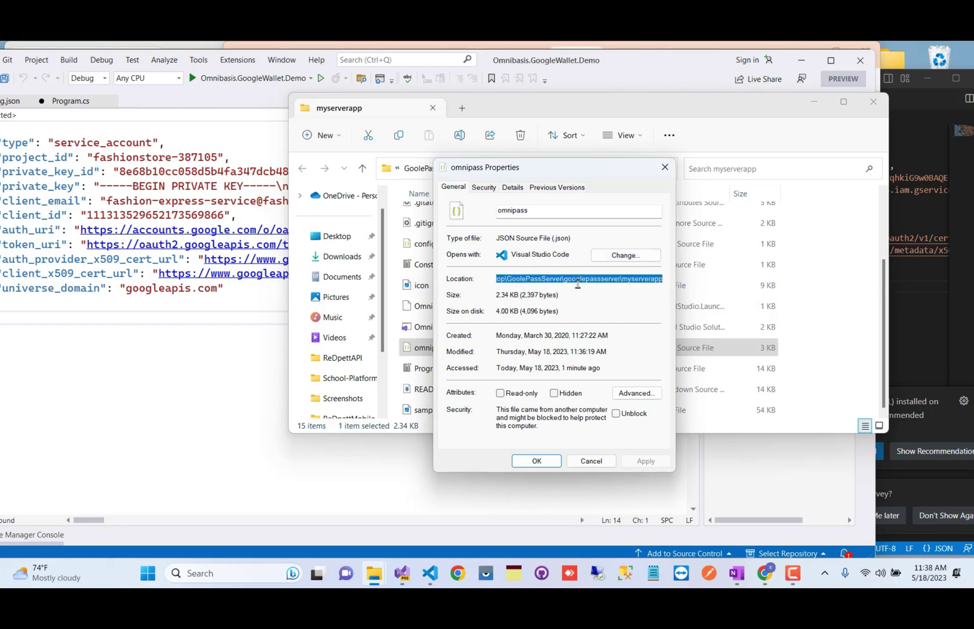
- Set AccountFile in config.json to C:\\Users\\Lenovo\\Desktop\\GoolePassServer\\googlepassserver\\myserverapp\\omnipass.json, removing the surplus backslashes before the file name
click(129, 323)
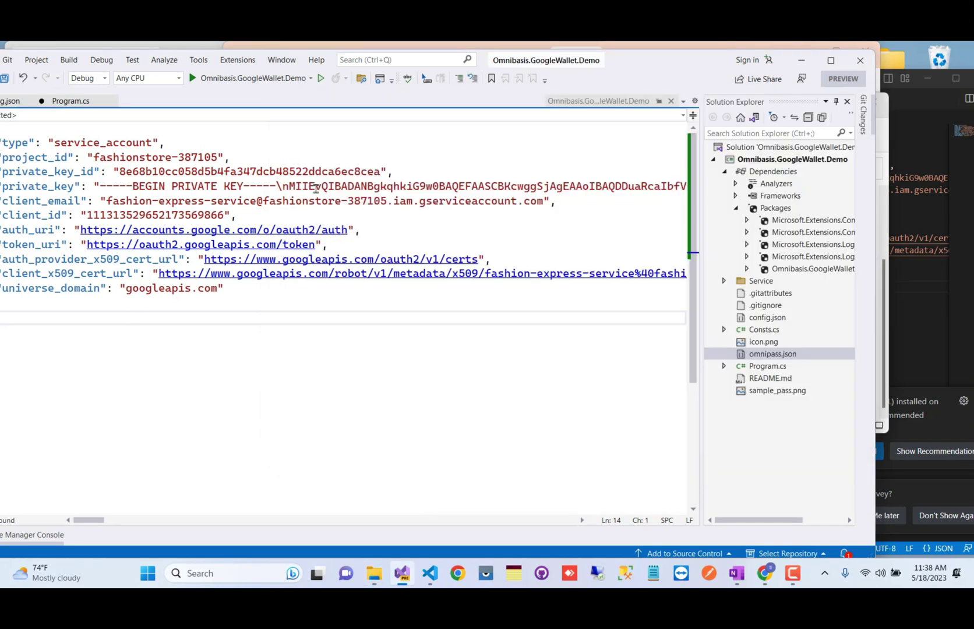
drag(635, 65, 727, 71)
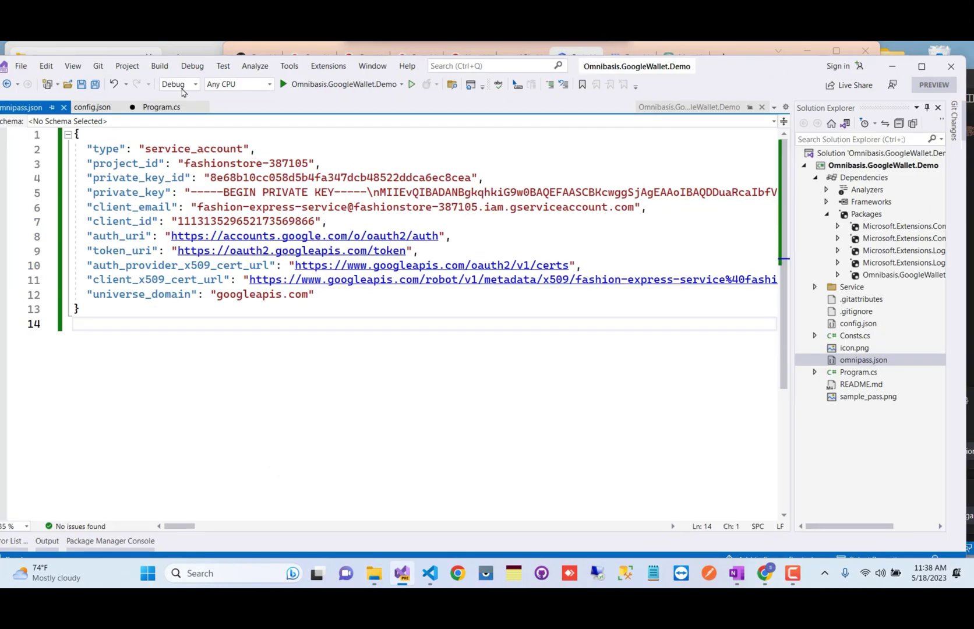
click(93, 110)
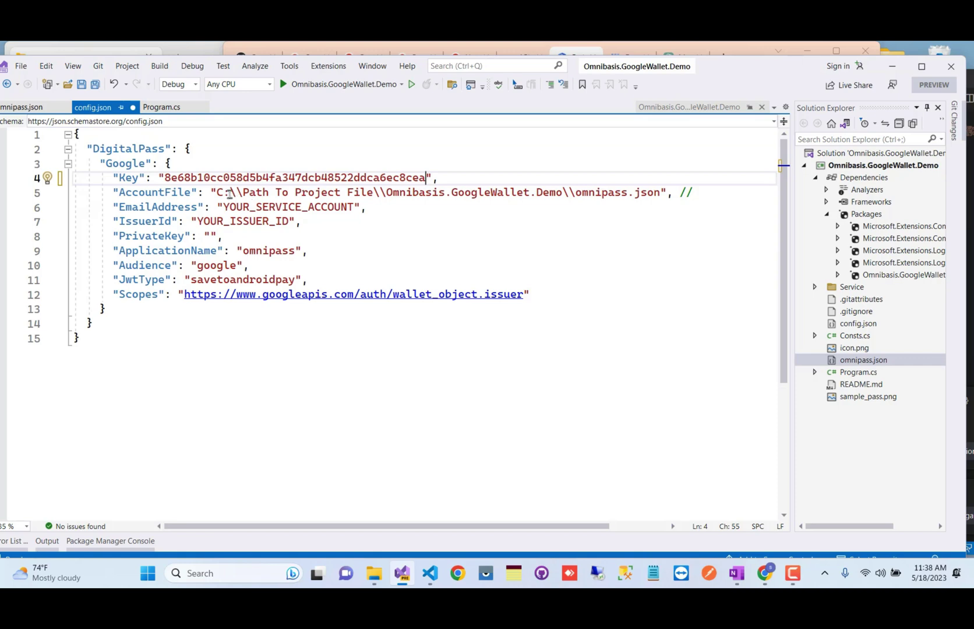
drag(218, 193, 570, 193)
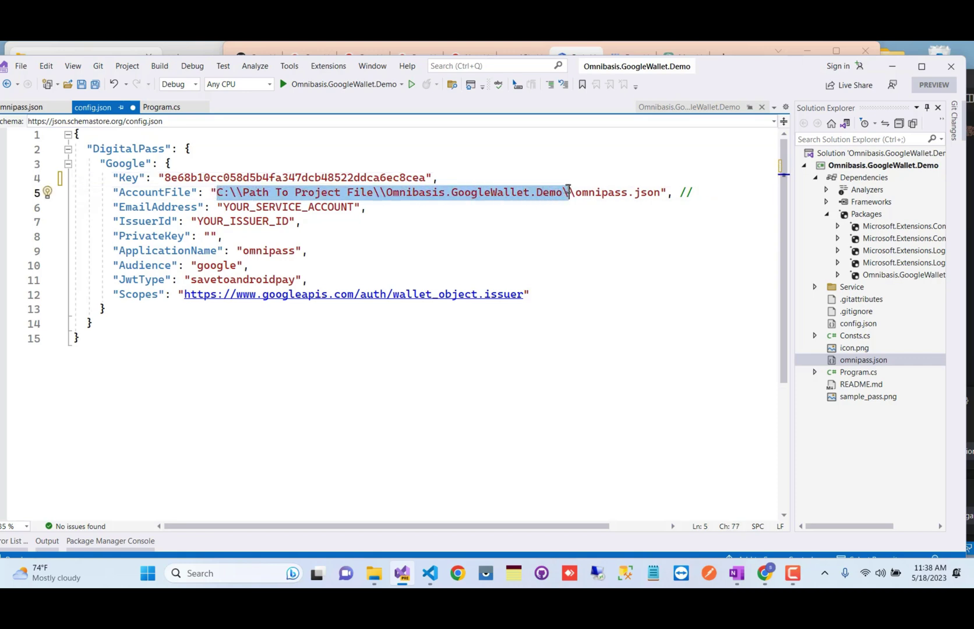
drag(570, 193, 561, 194)
text(C:\\Users\\Lenovo\\Desktop\\GoolePassServer\\googlepassserver\\myserverapp\\)
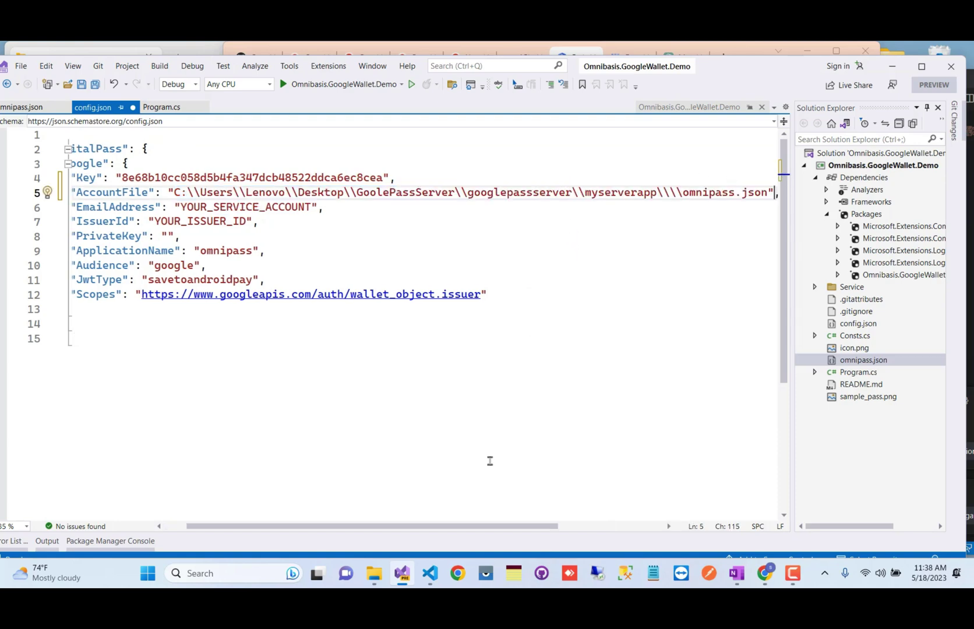
mouse_move(508, 526)
mouse_down()
mouse_move(576, 529)
mouse_move(525, 533)
mouse_up()
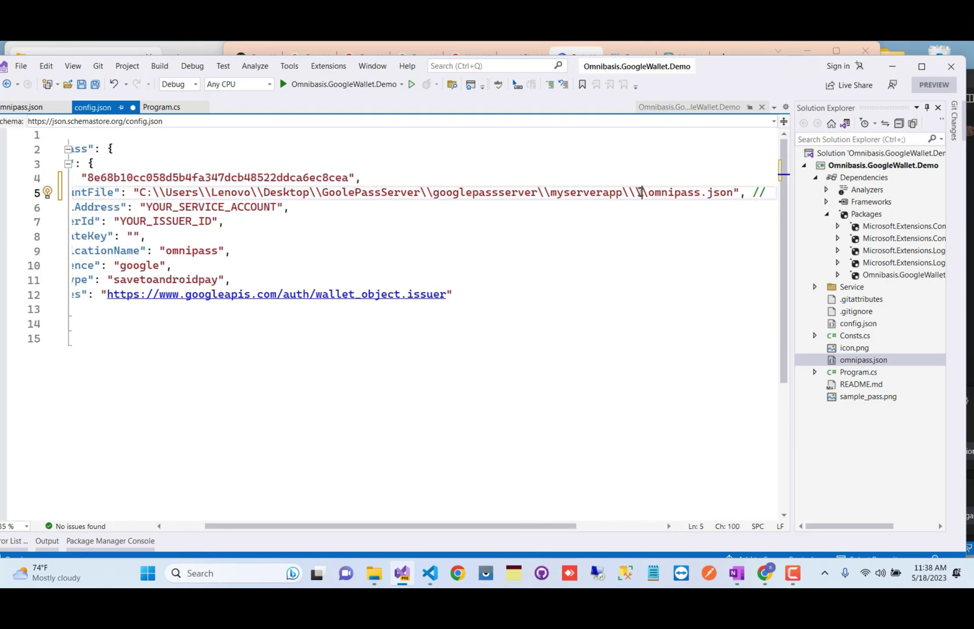
key(BackSpace)
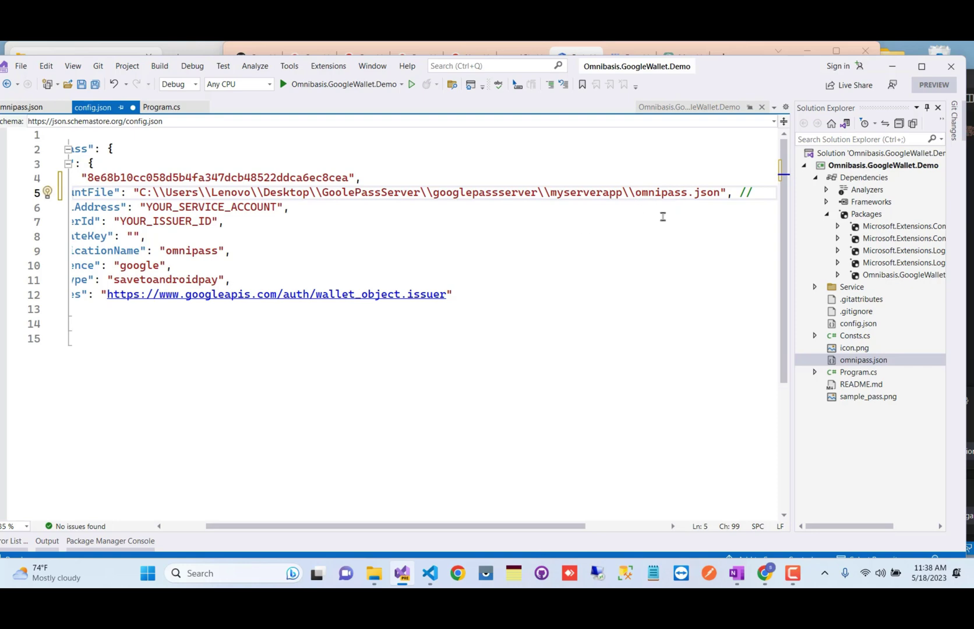
drag(563, 527, 473, 521)
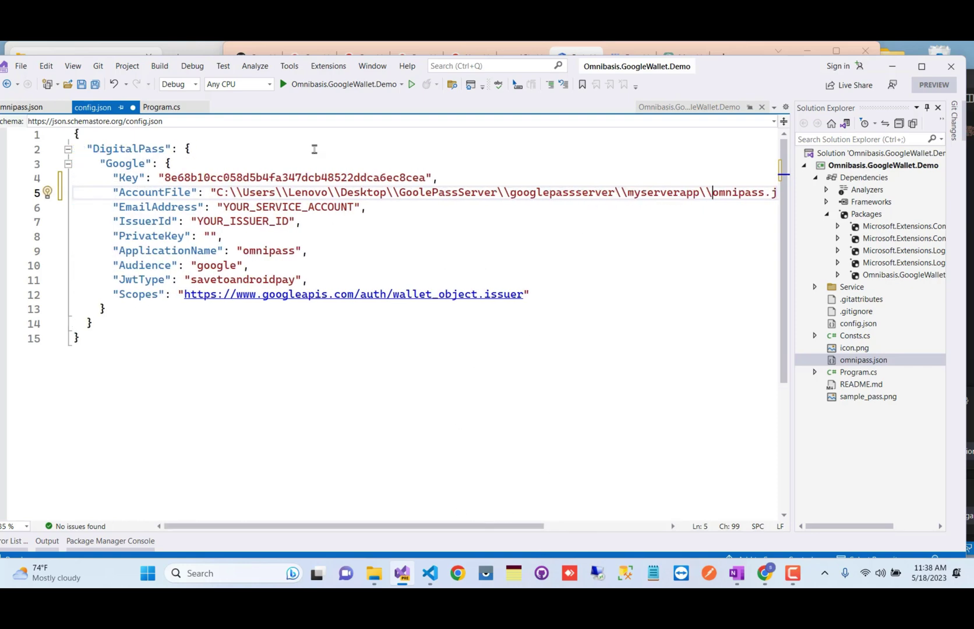
- Switch to Chrome and check the Google Pay & Wallet Console users and the admin's user details for the EmailAddress value
double_click(278, 206)
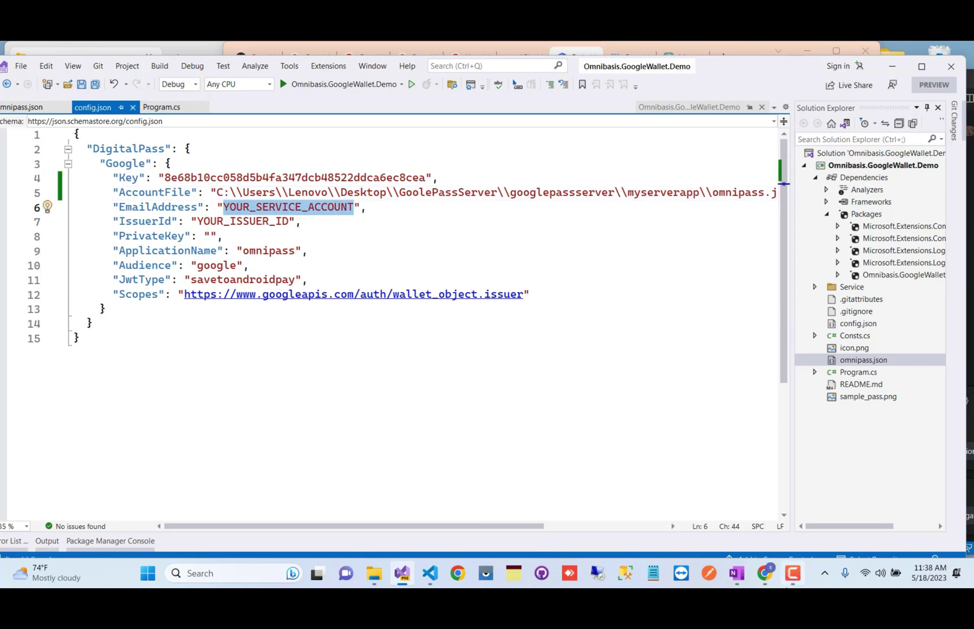
click(765, 573)
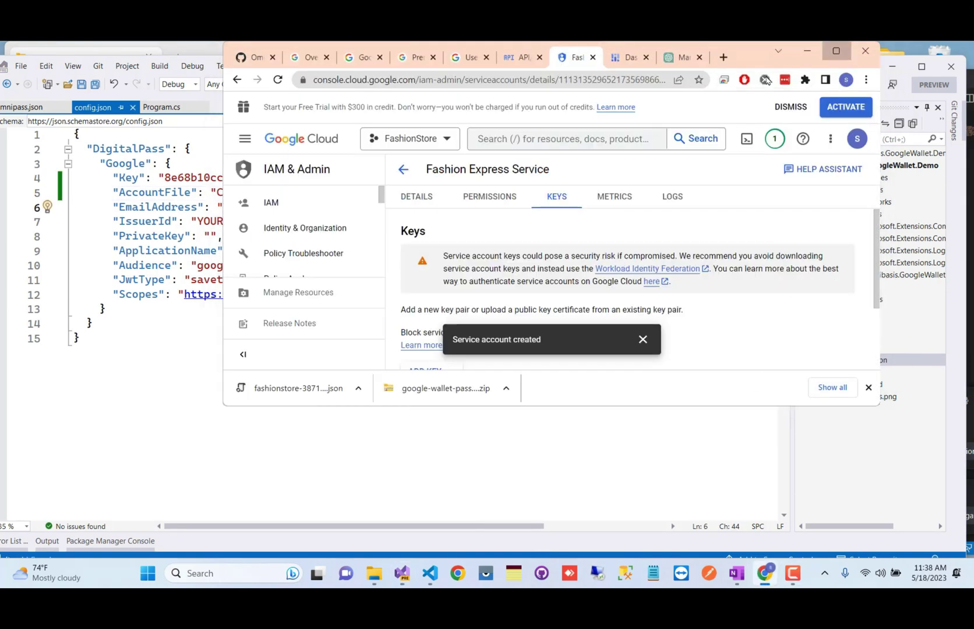
click(836, 51)
click(664, 51)
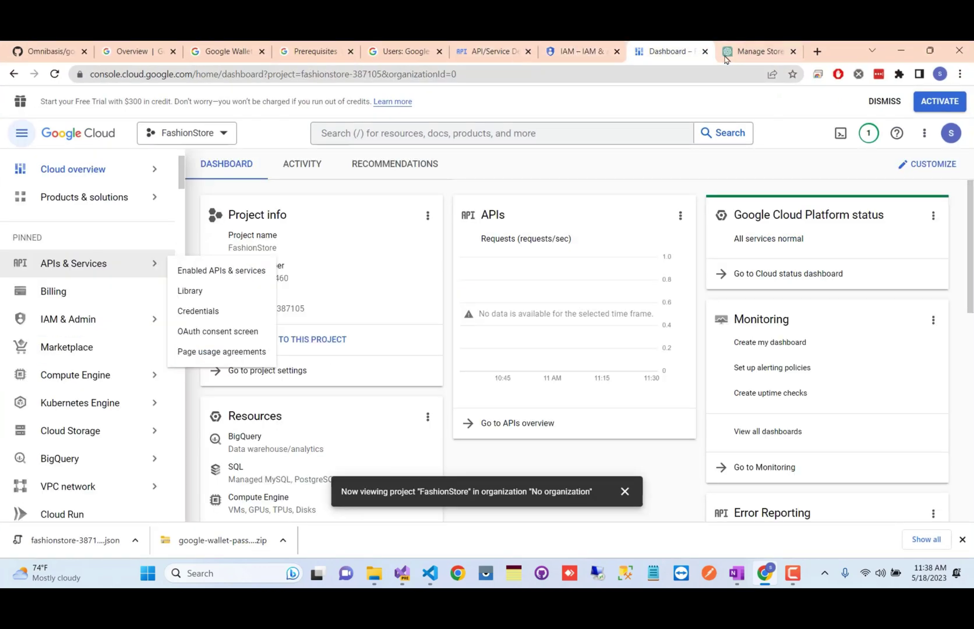
click(408, 51)
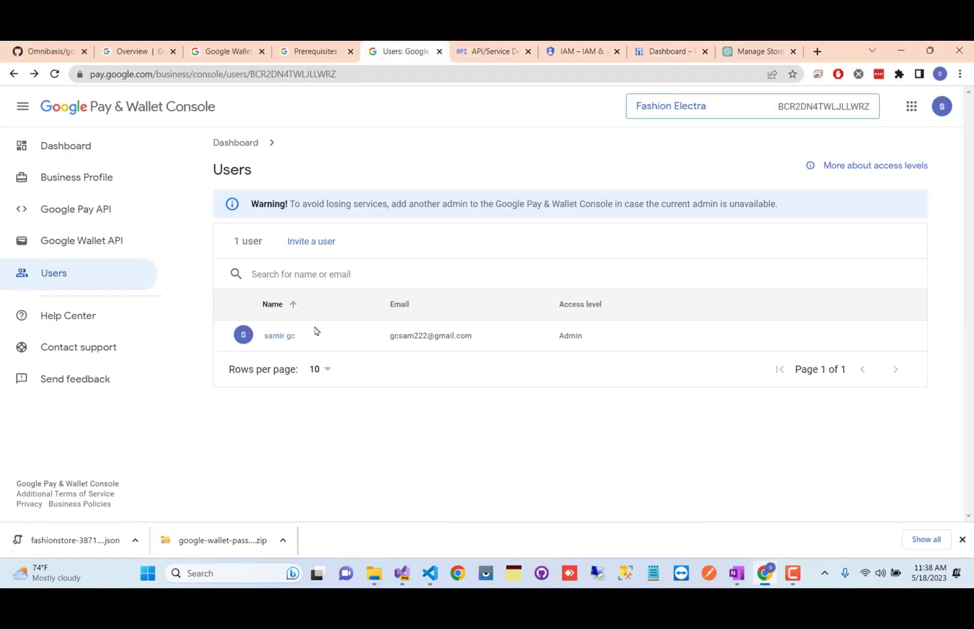
click(279, 337)
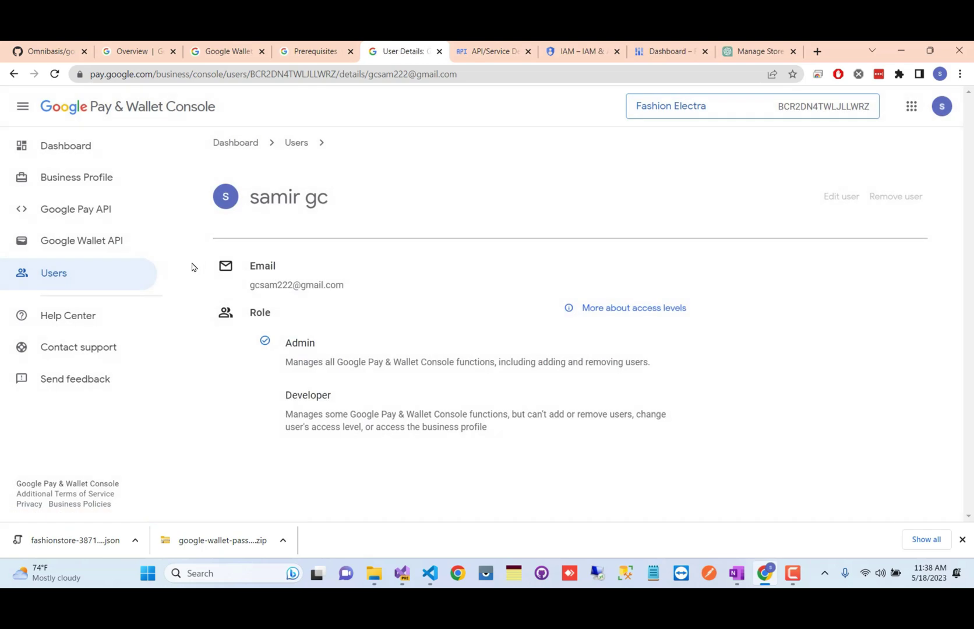
- Copy the issuer ID from the Google Wallet API page and replace the YOUR_ISSUER_ID placeholder in config.json with it
click(83, 242)
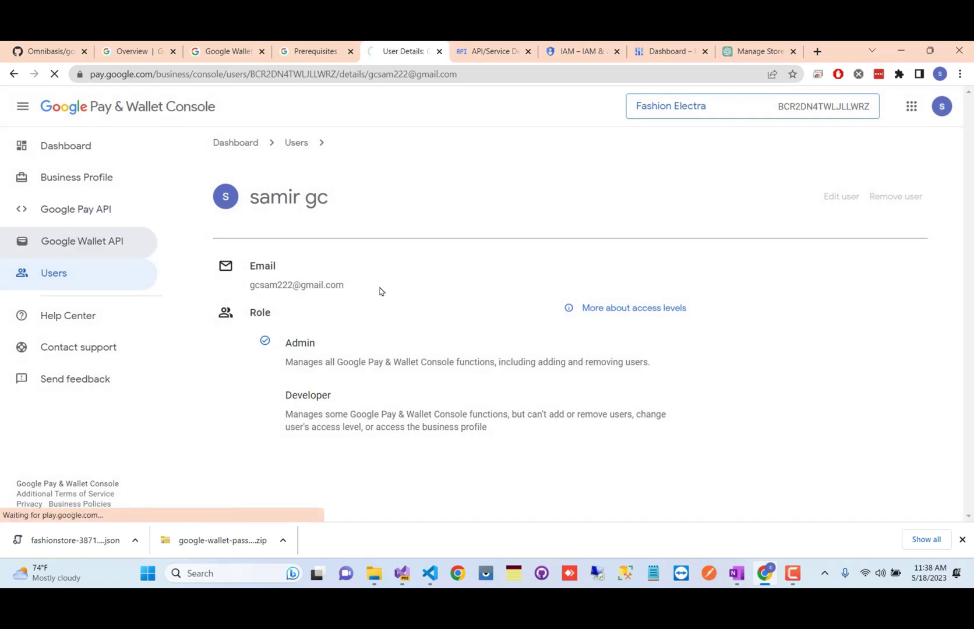
click(929, 50)
double_click(642, 187)
key(ctrl+c)
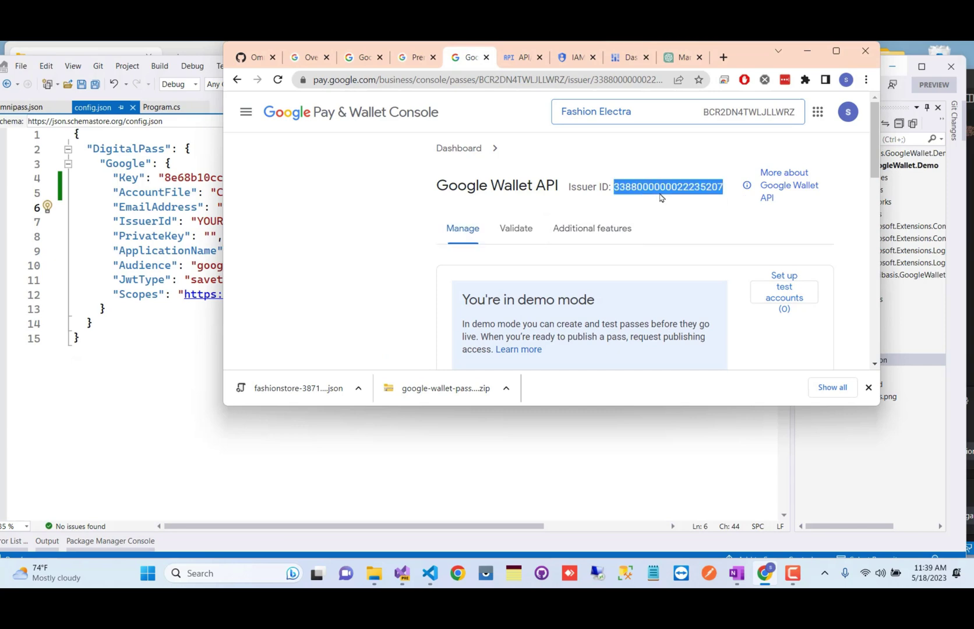
click(179, 226)
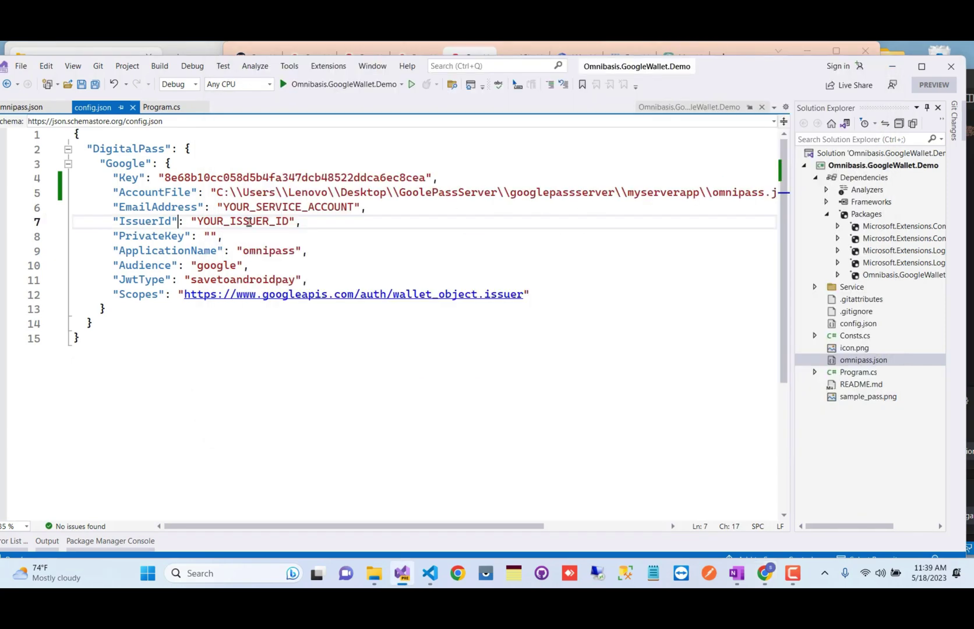
double_click(249, 222)
key(ctrl+v)
- Separate the private_key line in omnipass.json from client_email with a line break and copy the whole private key value
click(228, 239)
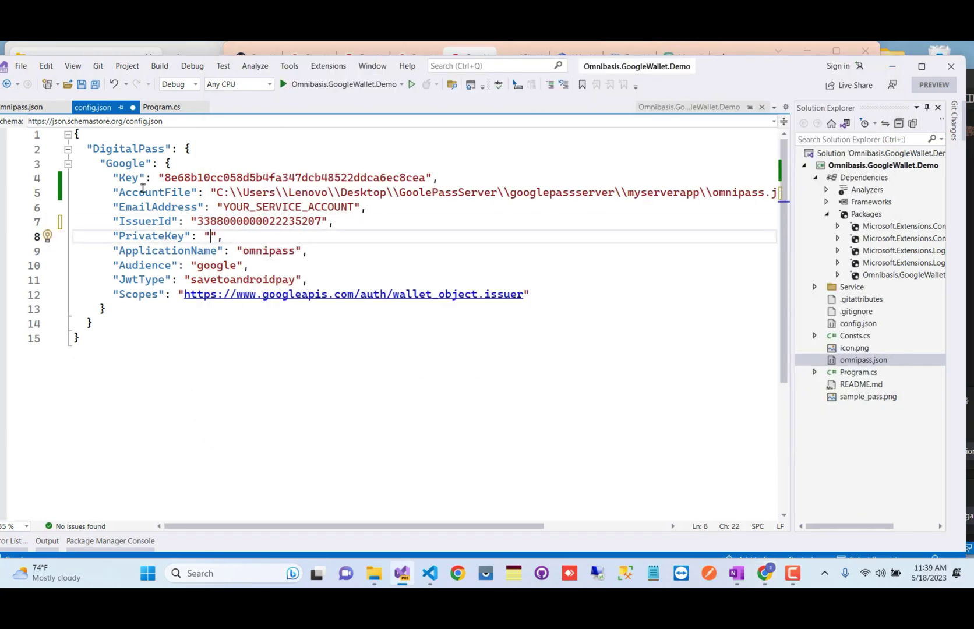
click(24, 108)
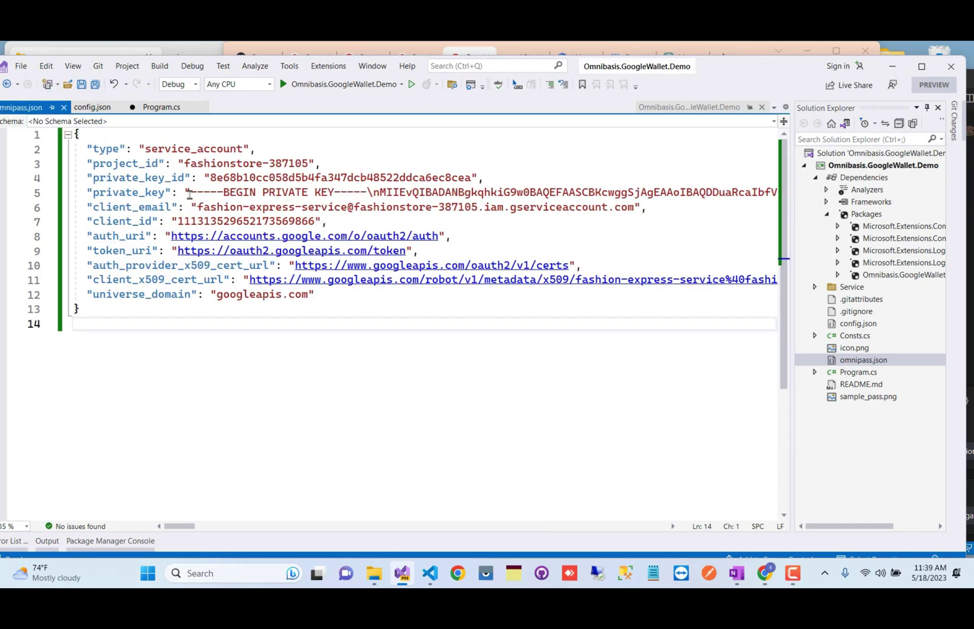
mouse_move(185, 190)
mouse_down()
mouse_move(205, 208)
mouse_move(204, 193)
mouse_up()
click(92, 207)
key(Return)
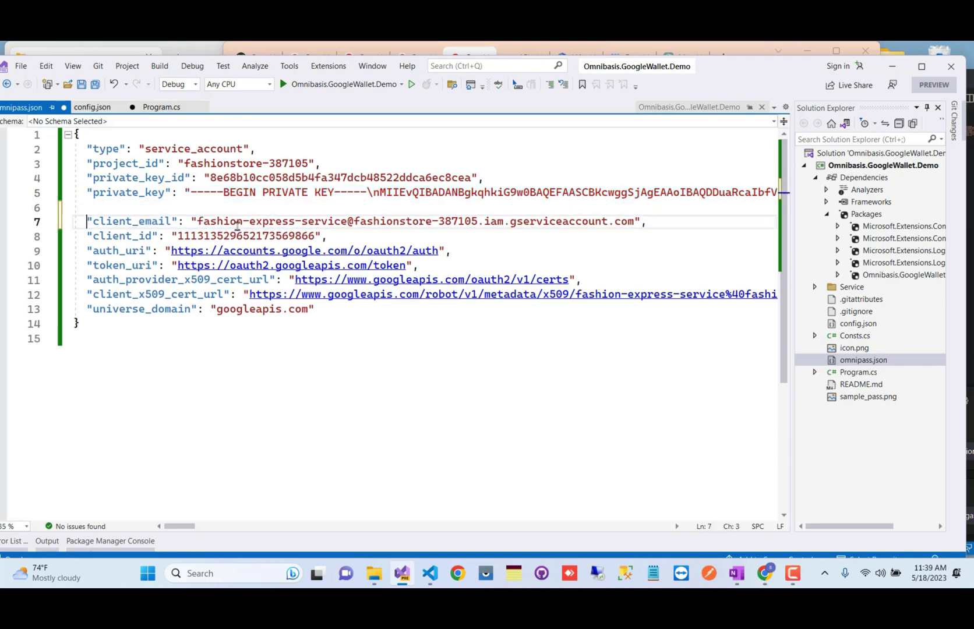
drag(184, 191, 214, 205)
key(ctrl+c)
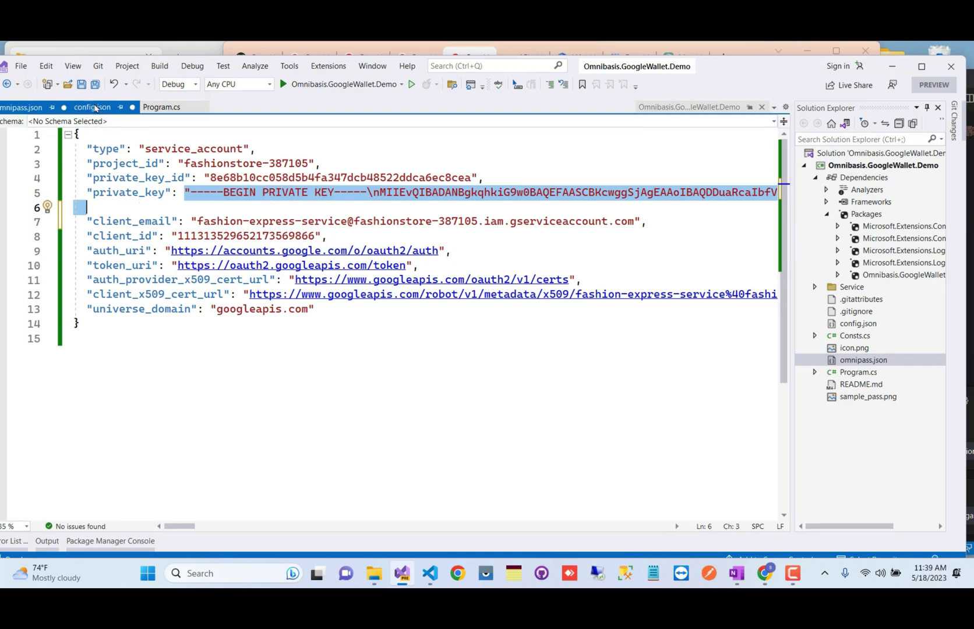
- Paste the private key into the PrivateKey entry of config.json and remove the extra line break after it
click(92, 107)
key(ctrl+v)
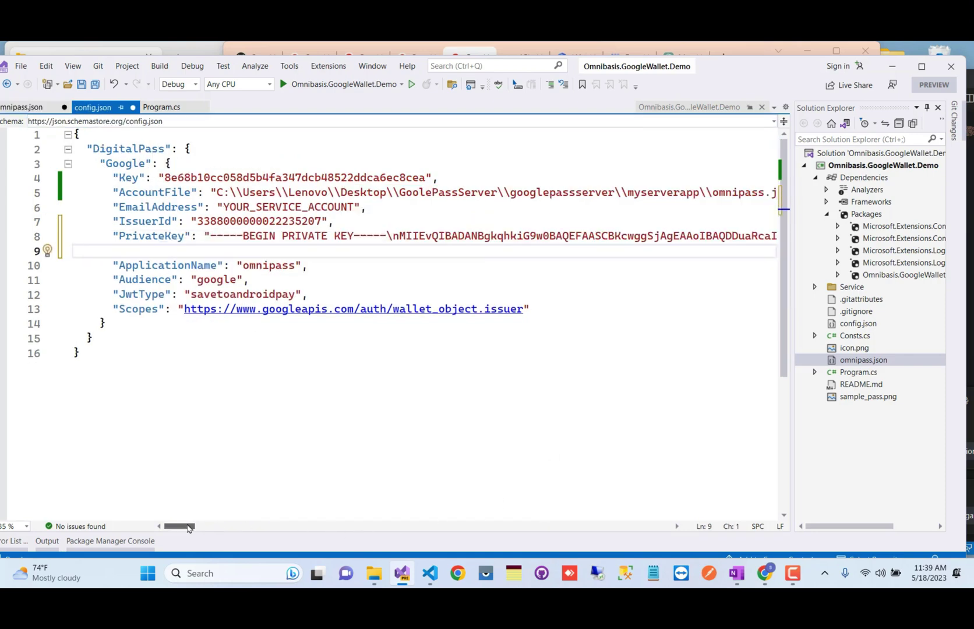
drag(201, 528, 21, 294)
key(BackSpace)
drag(638, 526, 12, 527)
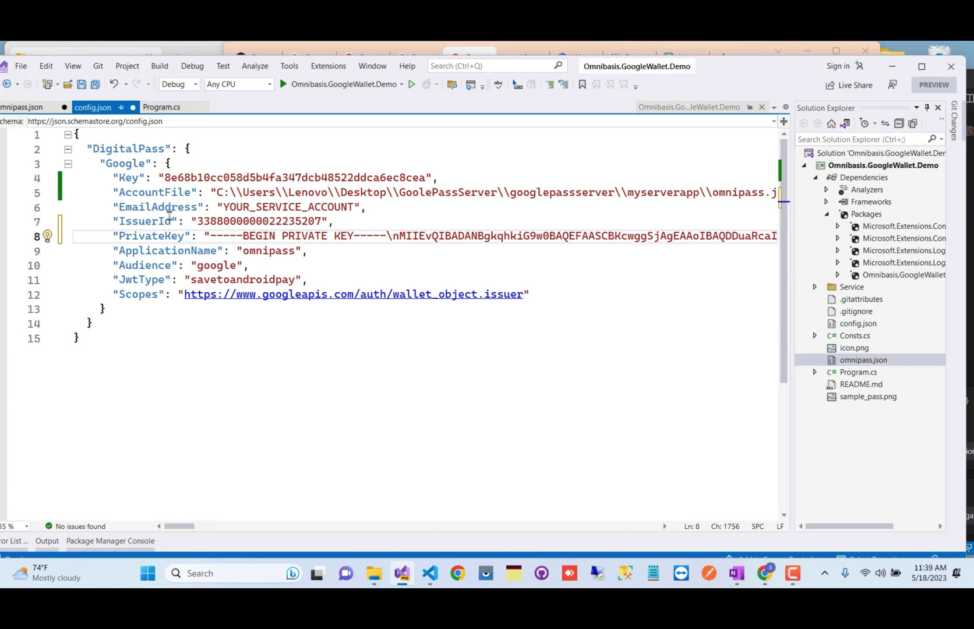
- Switch to Chrome and open the Fashion Express Service account from the FashionStore project's credentials in Google Cloud
double_click(140, 206)
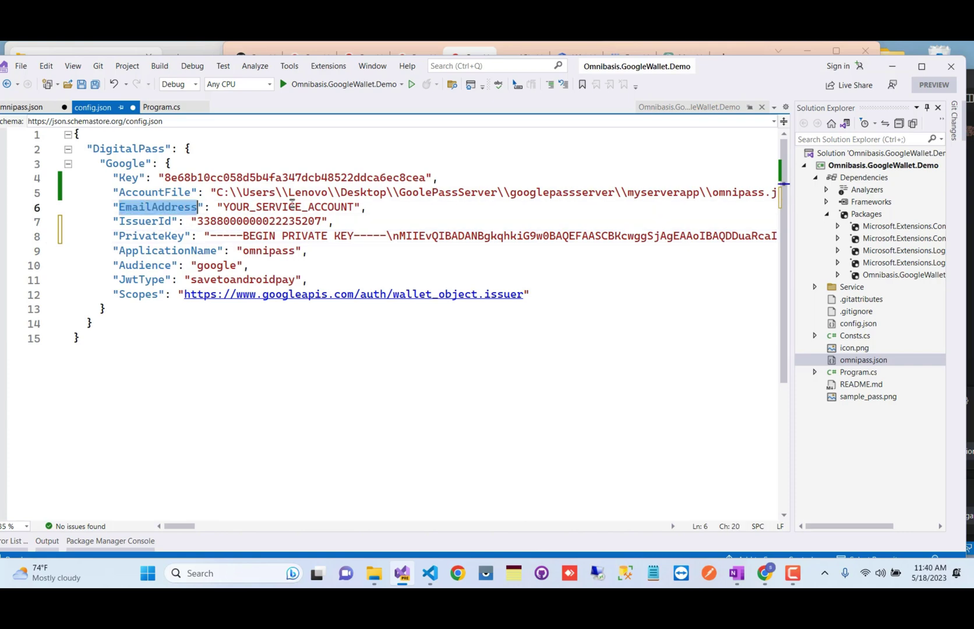
double_click(292, 206)
click(767, 572)
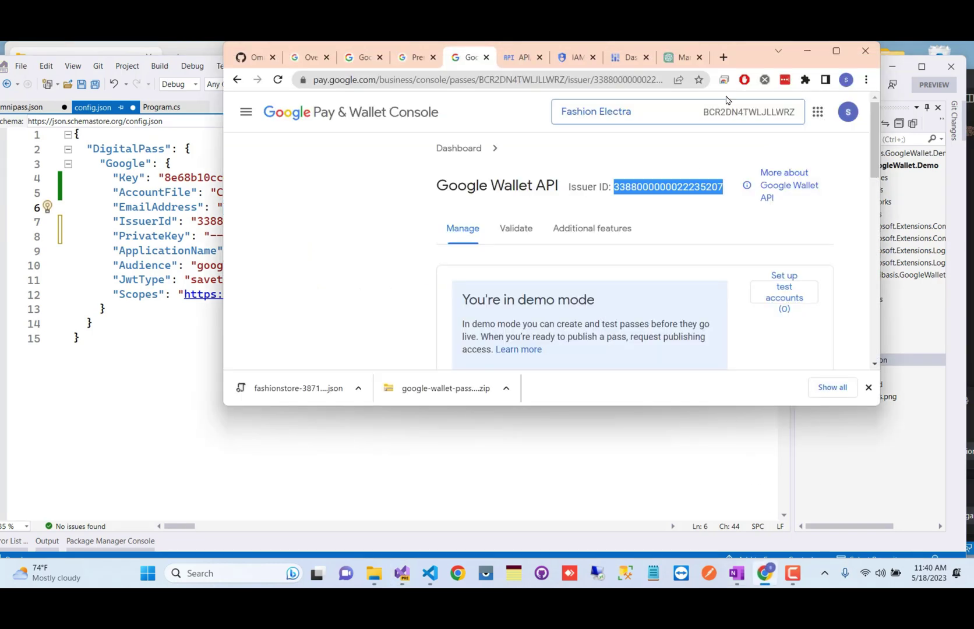
click(836, 51)
scroll(466, 338, down, 3)
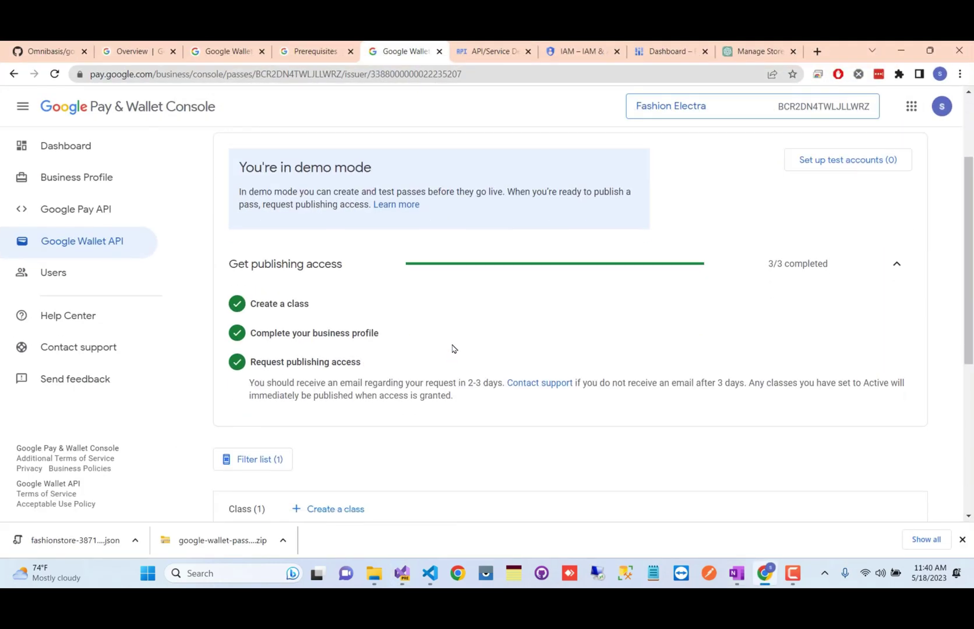
scroll(408, 262, up, 3)
click(489, 51)
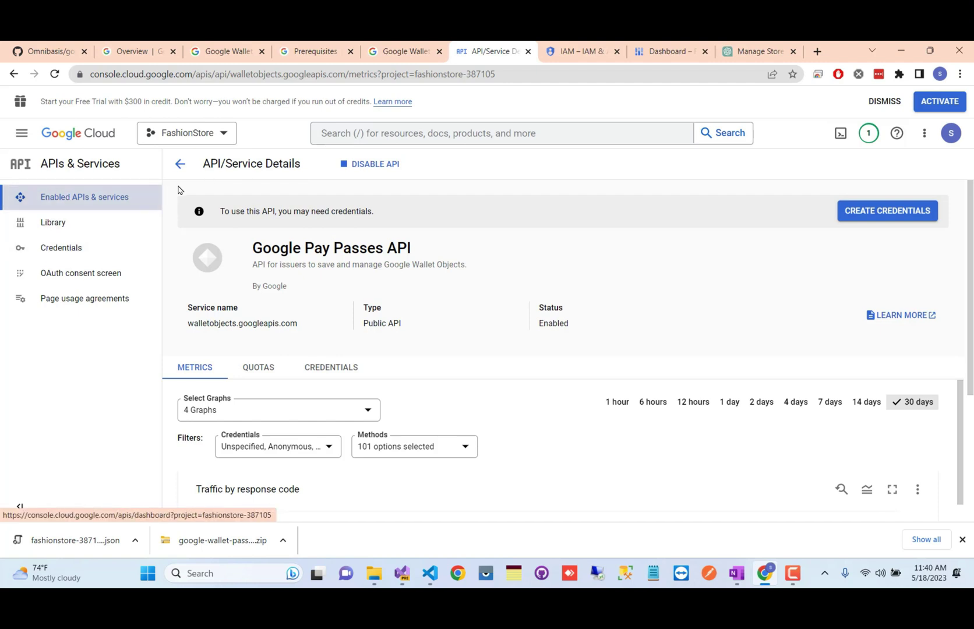
click(179, 166)
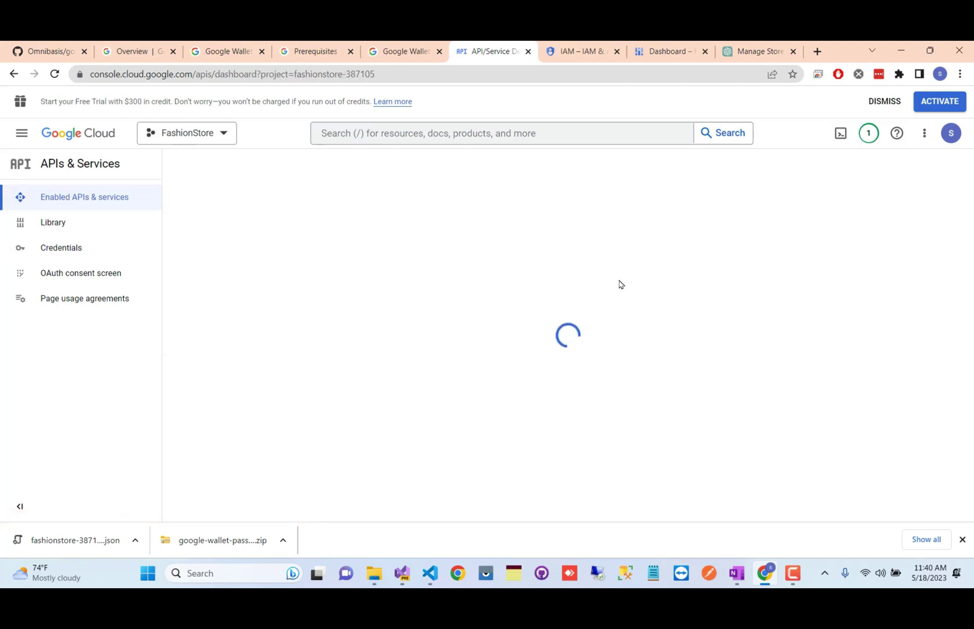
scroll(375, 265, up, 3)
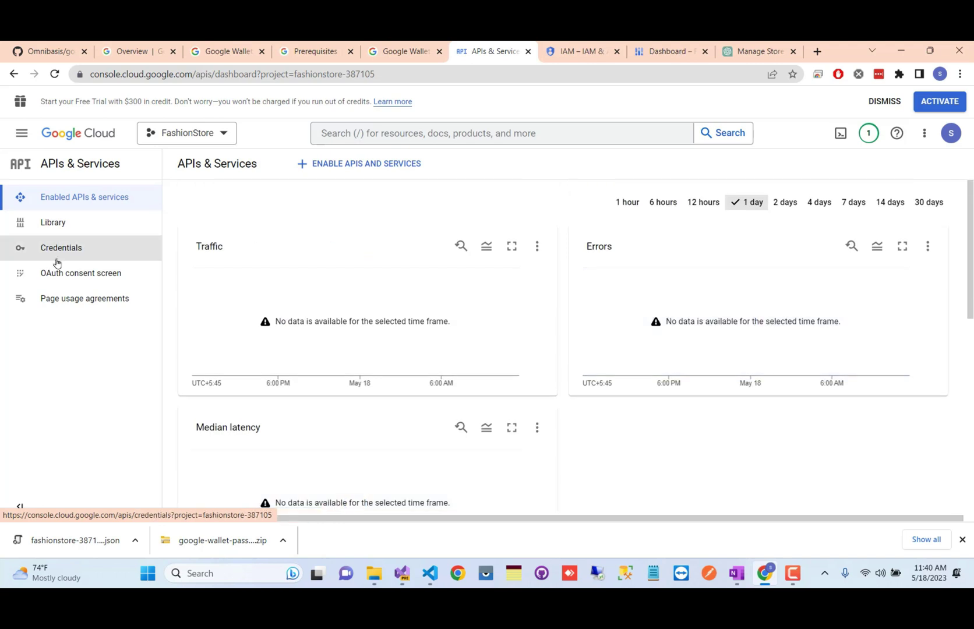
click(63, 248)
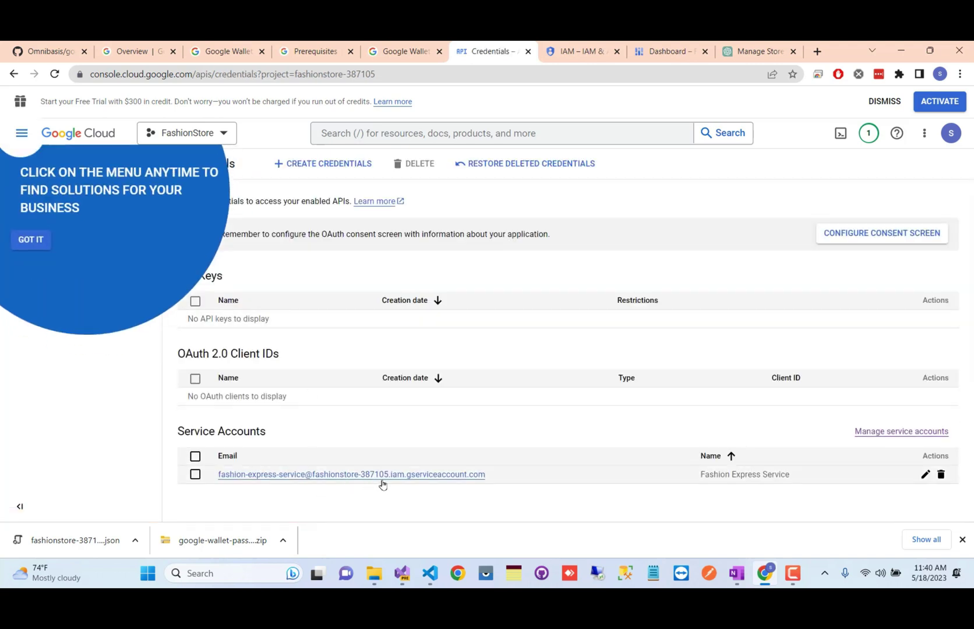
click(389, 482)
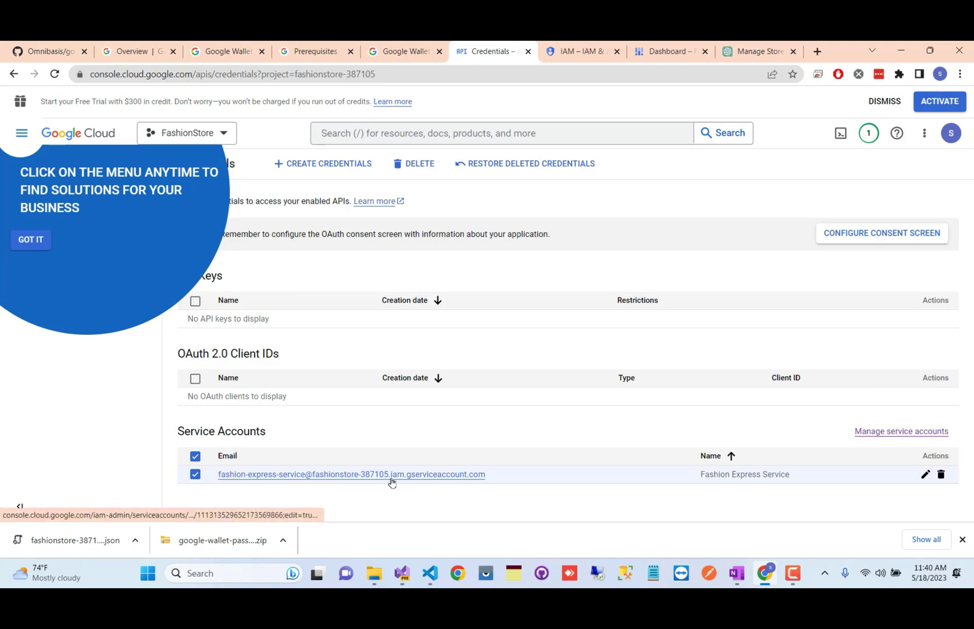
click(391, 476)
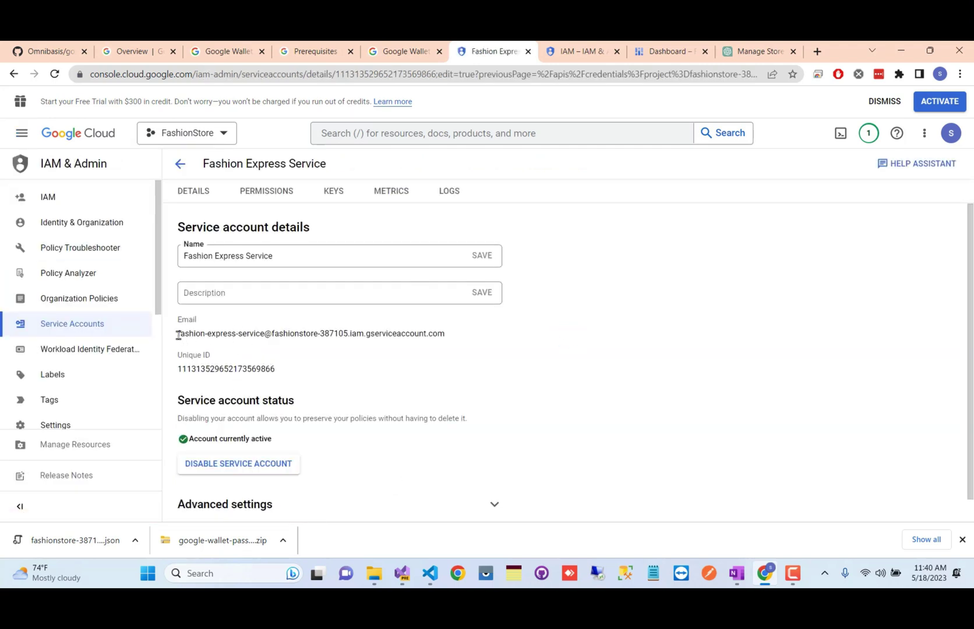
- Copy the service account's email and paste it over the YOUR_SERVICE_ACCOUNT placeholder in config.json in Visual Studio
drag(178, 335, 504, 342)
key(ctrl+c)
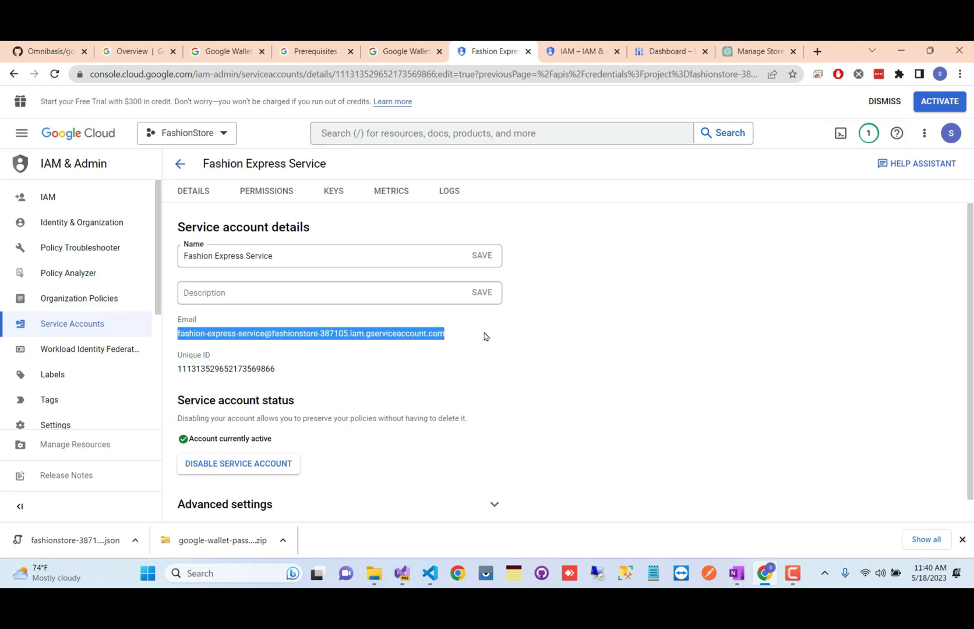
scroll(455, 343, down, 1)
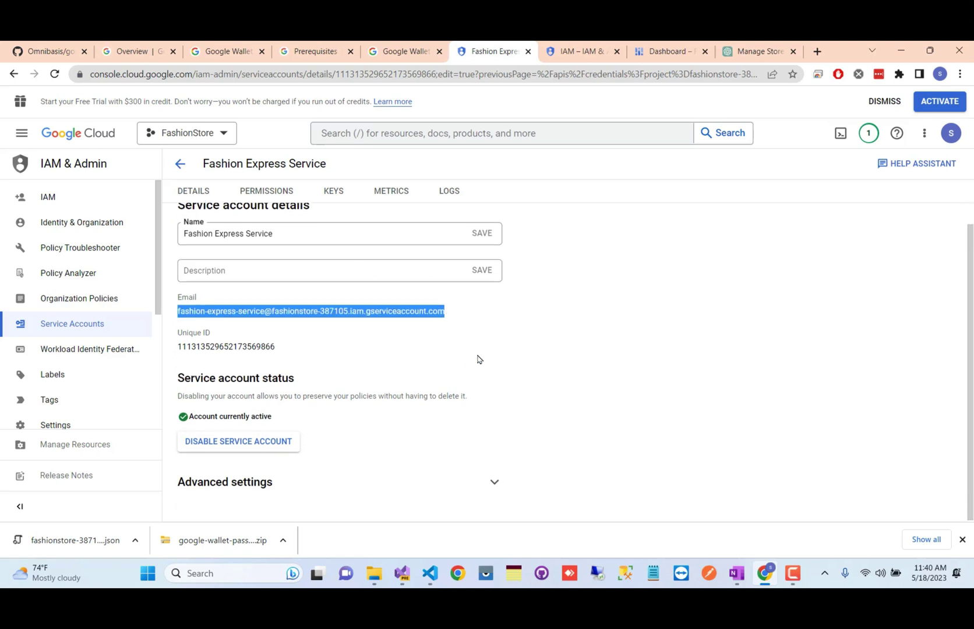
click(266, 191)
scroll(342, 365, down, 1)
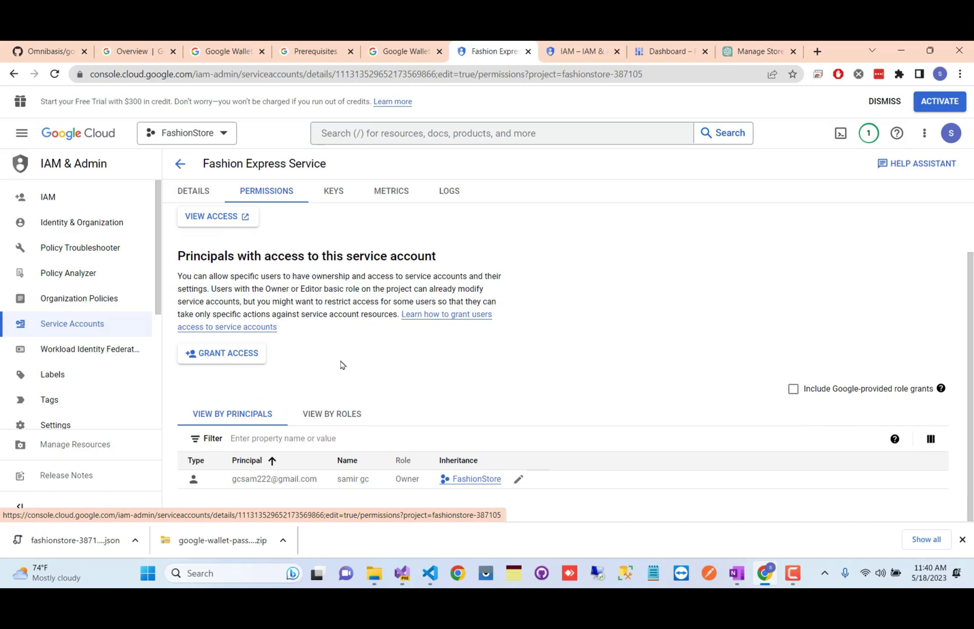
click(901, 51)
key(ctrl+v)
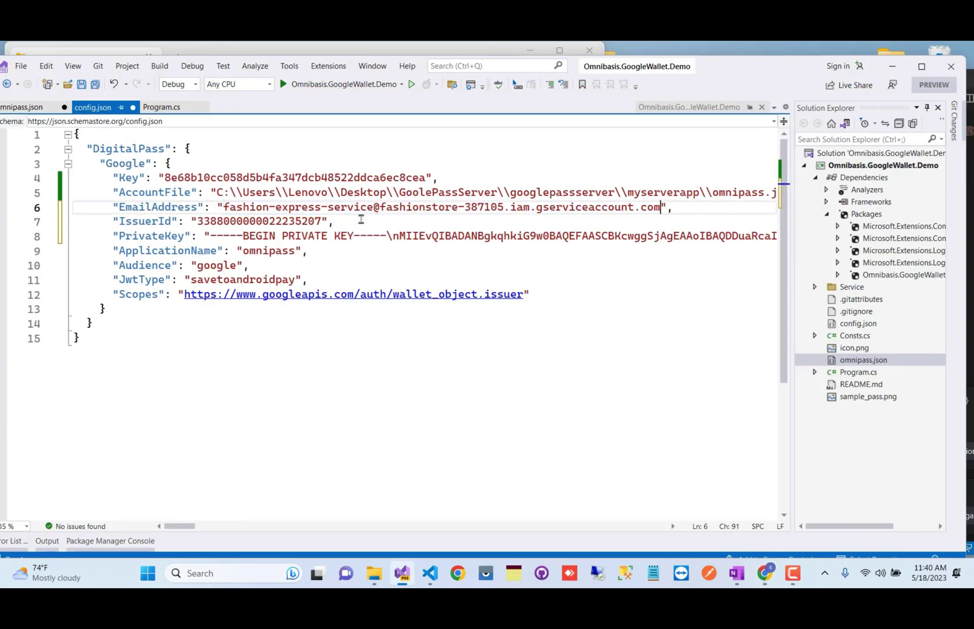
- Save config.json and omnipass.json, open Program.cs and select the folder path before config.json in the AddJsonFile call
click(52, 105)
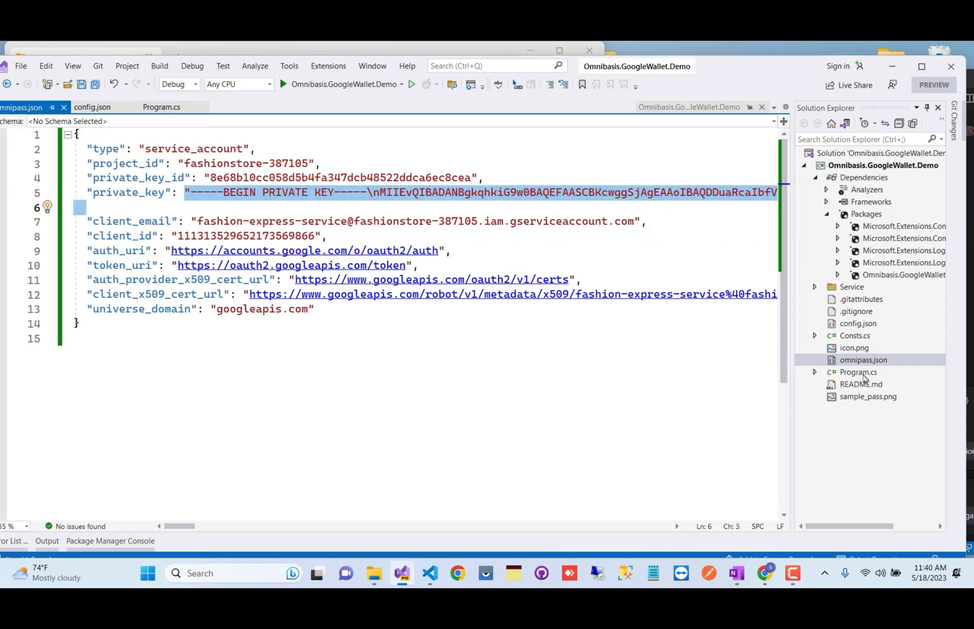
drag(864, 380, 865, 372)
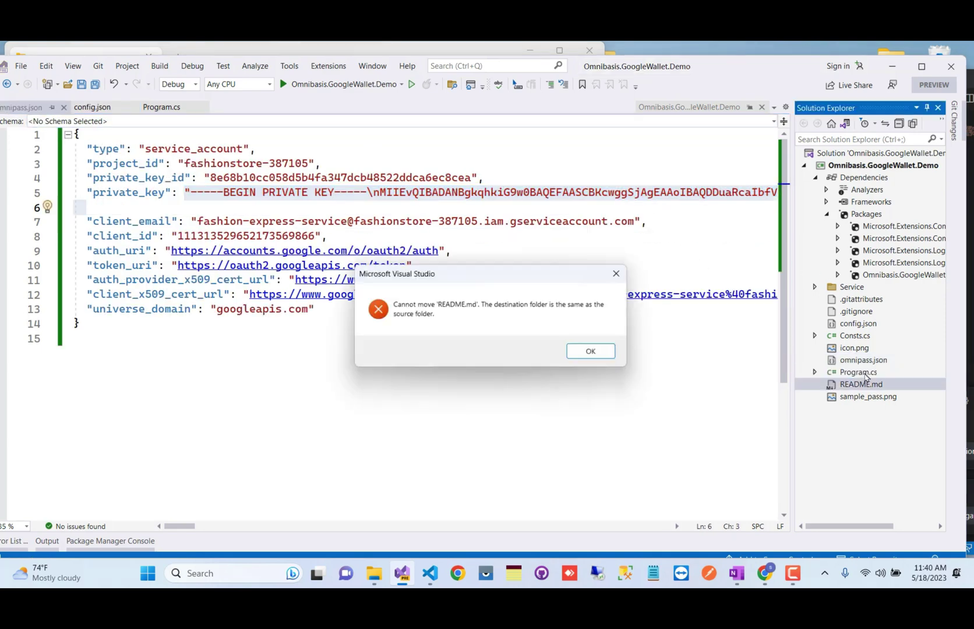
click(619, 271)
double_click(853, 372)
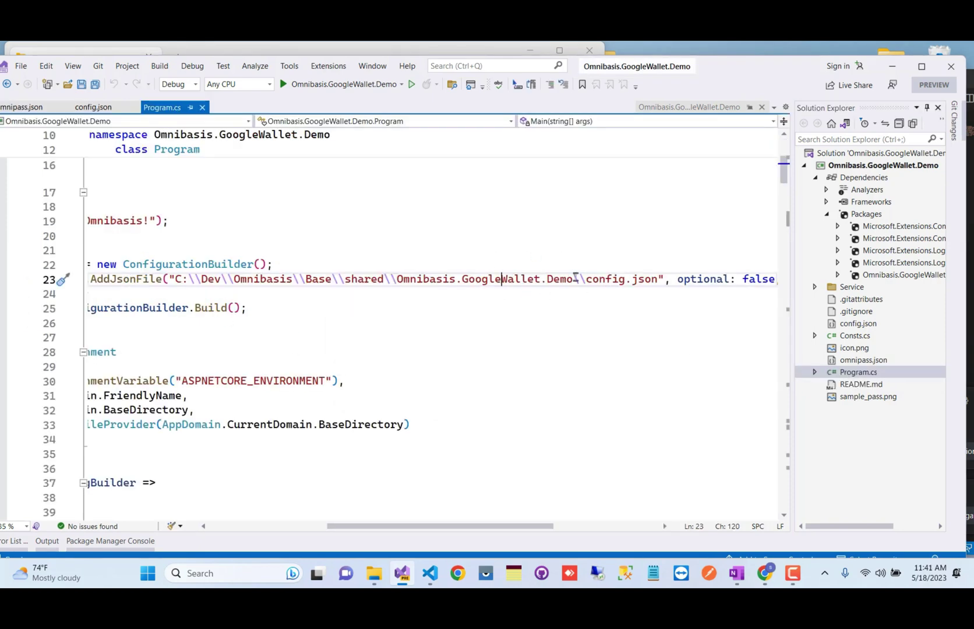
double_click(616, 280)
drag(573, 279, 296, 294)
drag(197, 287, 175, 280)
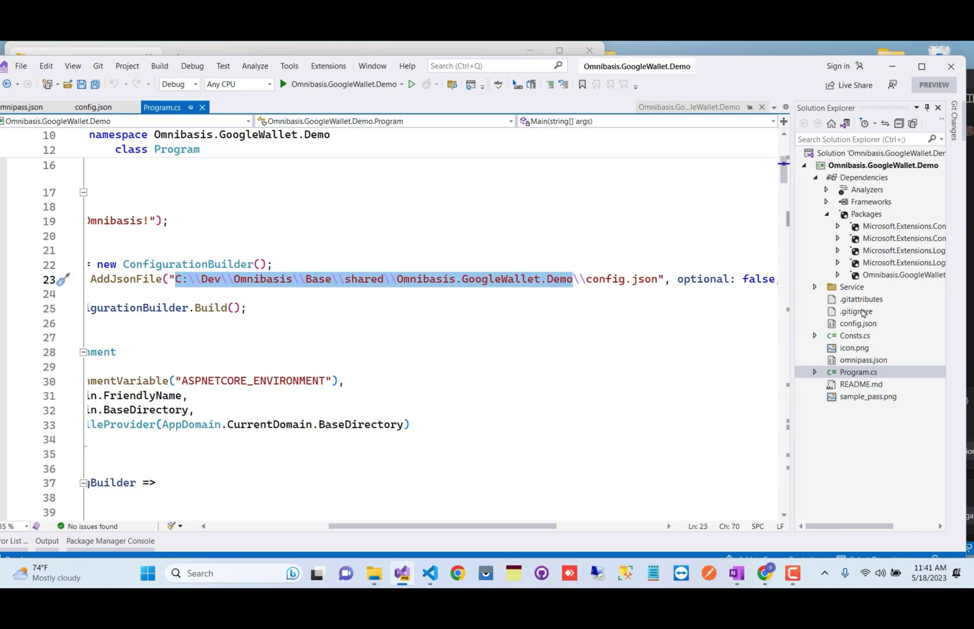
- Replace the AddJsonFile folder path with config.json's actual folder, C:\\Users\\Lenovo\\Desktop\\GoolePassServer\\googlepassserver\\myserverapp
right_click(846, 327)
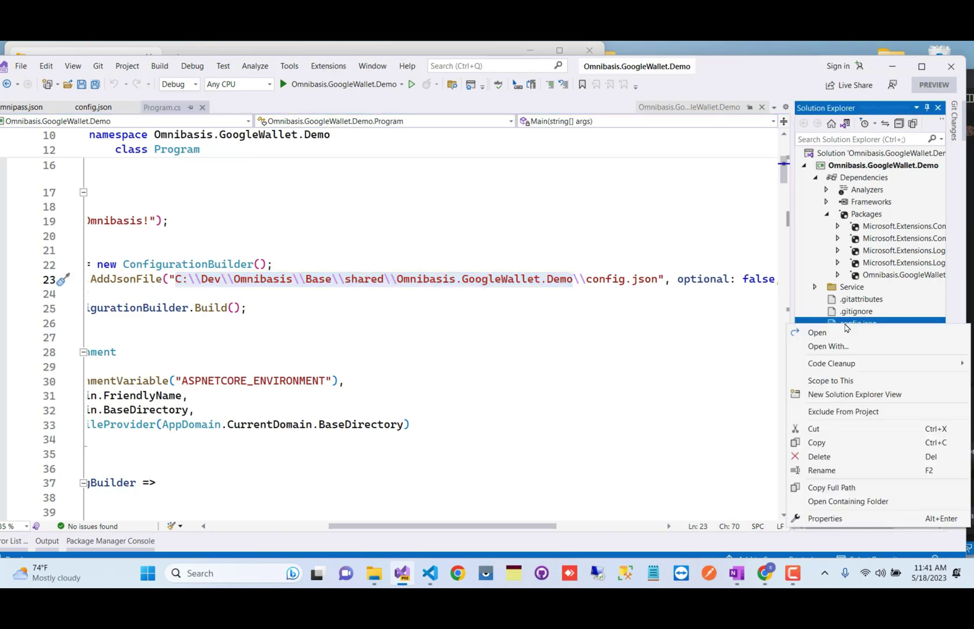
click(847, 502)
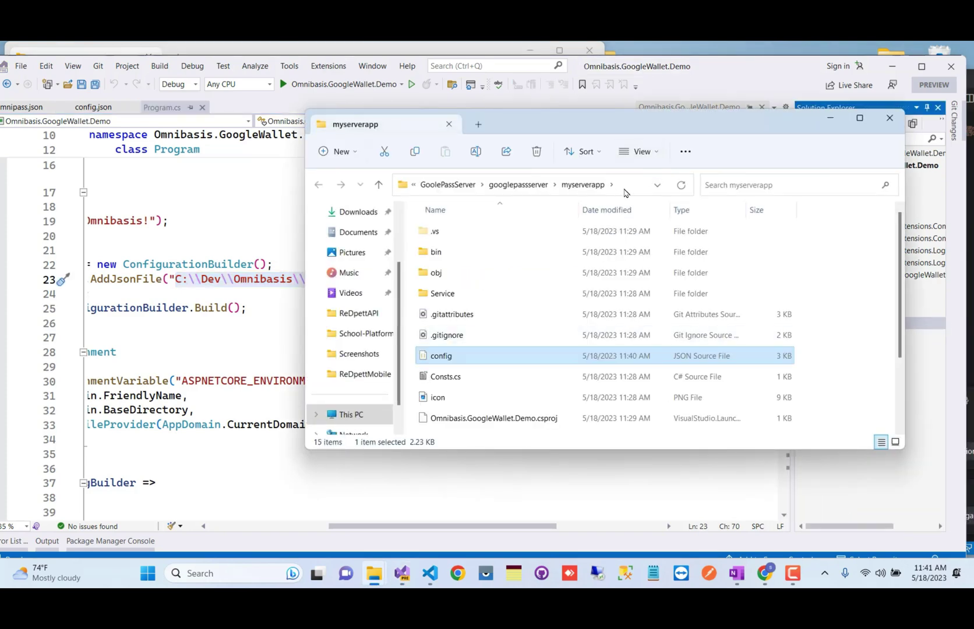
click(631, 191)
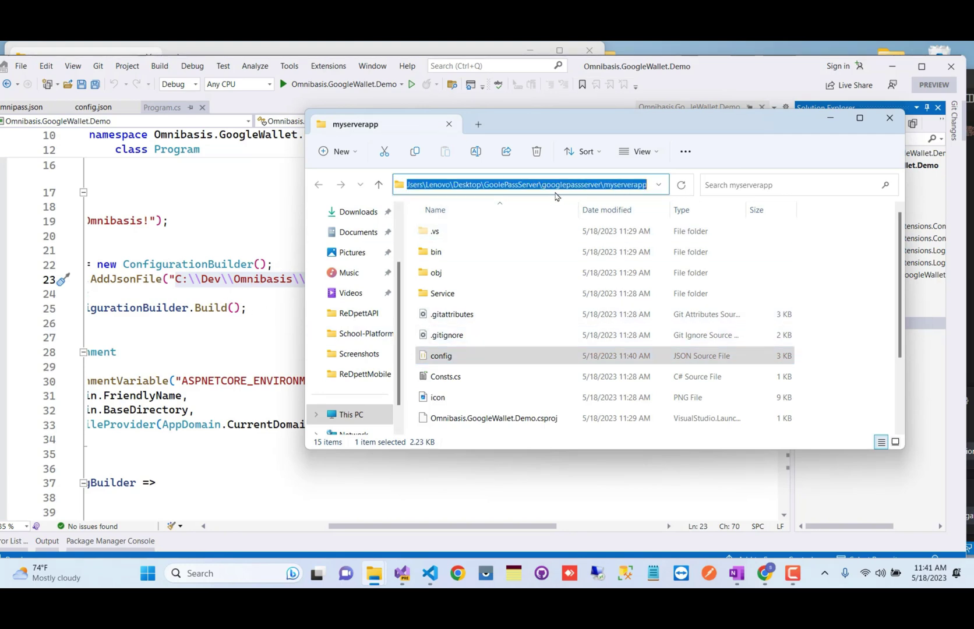
click(189, 324)
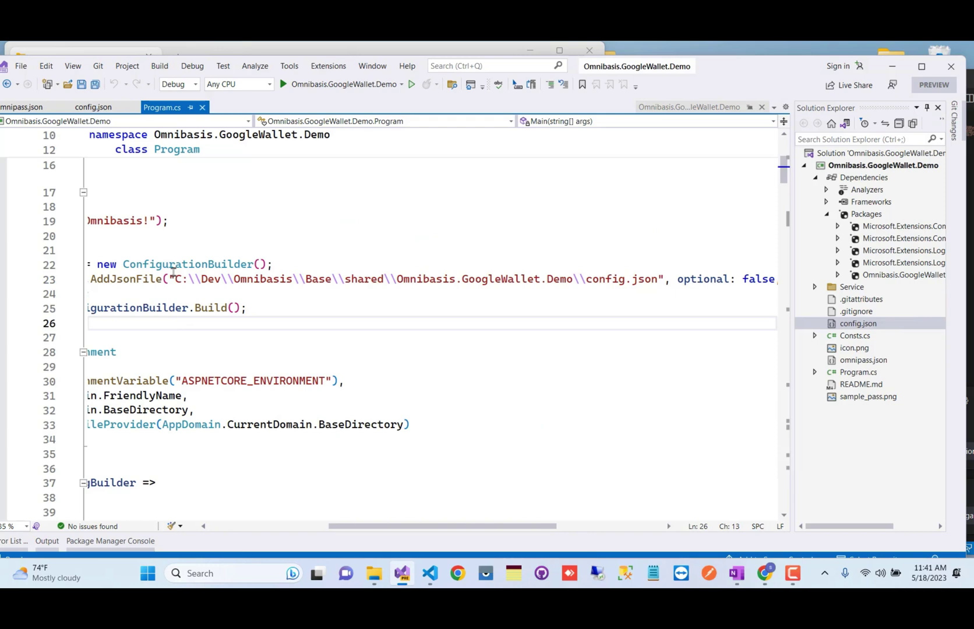
drag(174, 279, 581, 281)
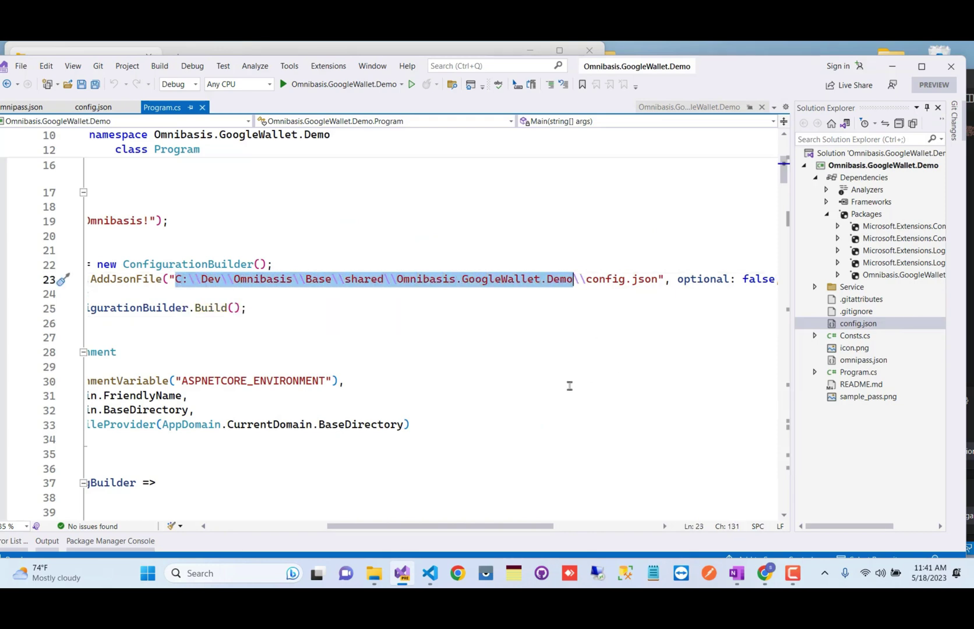
text(C:\\Users\\Lenovo\\Desktop\\GoolePassServer\\googlepassserver\\myserverapp)
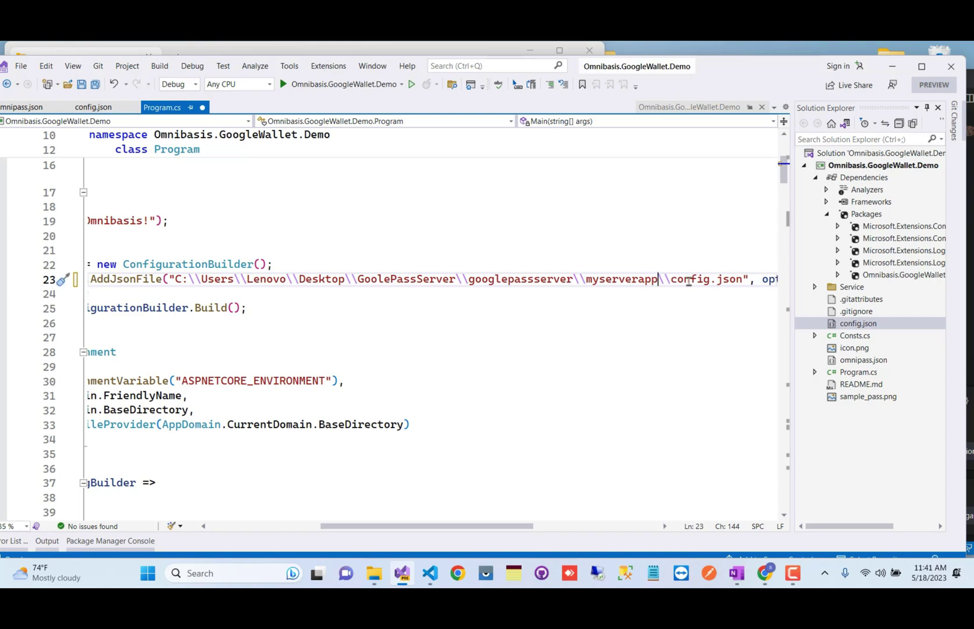
- Add blank lines below the JWT output line in Main and insert "var token = GoogleJwtBundle.SAVE_TO_GOOGLE + jwt;" there
scroll(463, 527, left, 5)
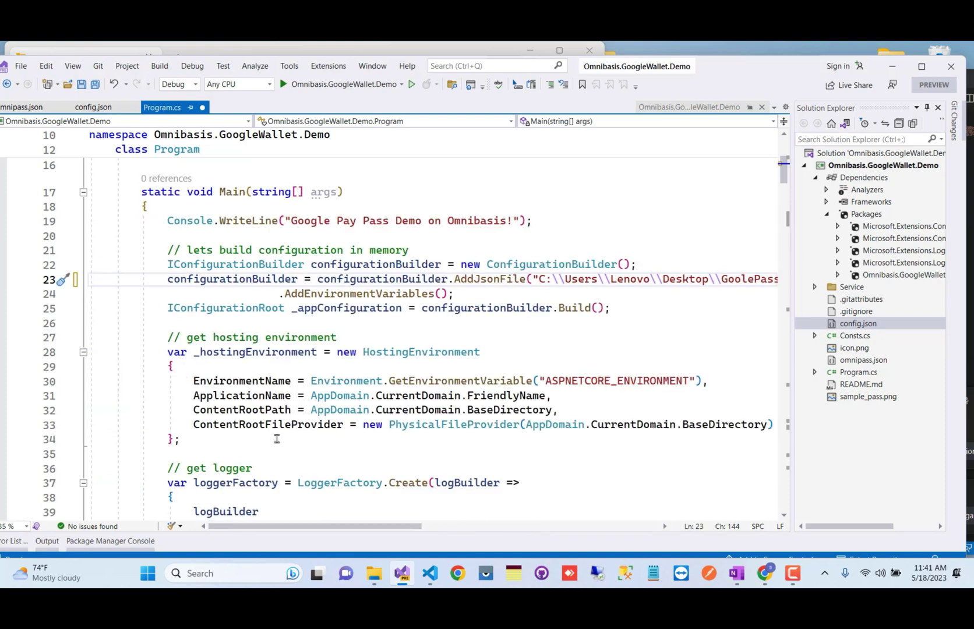
scroll(396, 269, down, 20)
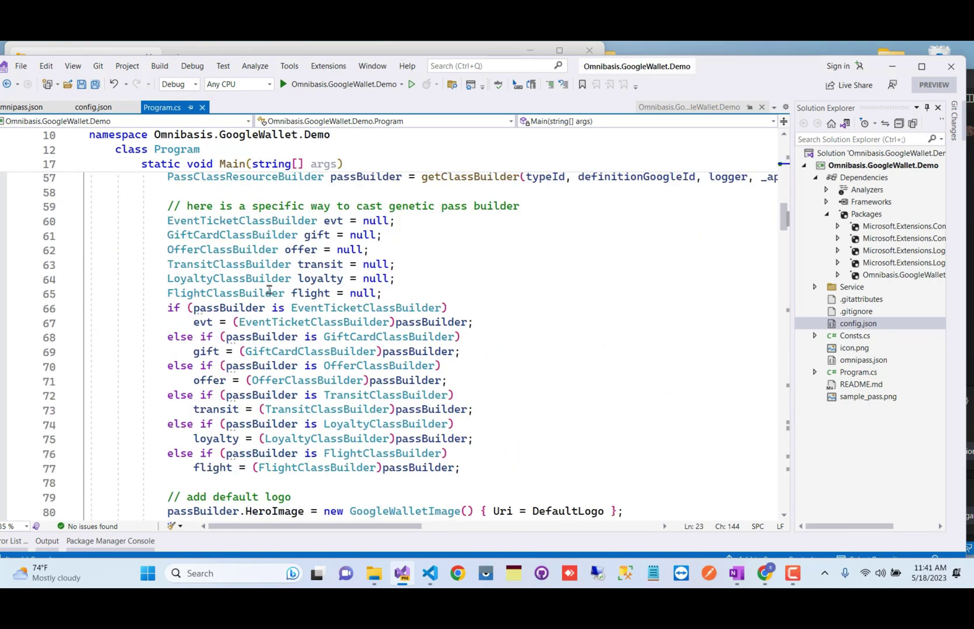
scroll(270, 289, down, 20)
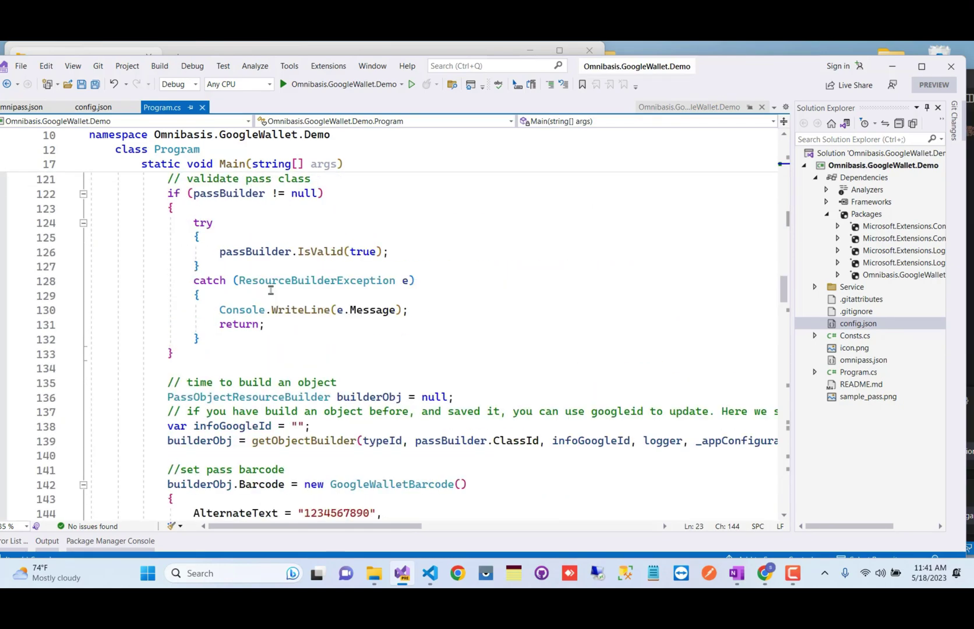
scroll(270, 289, down, 20)
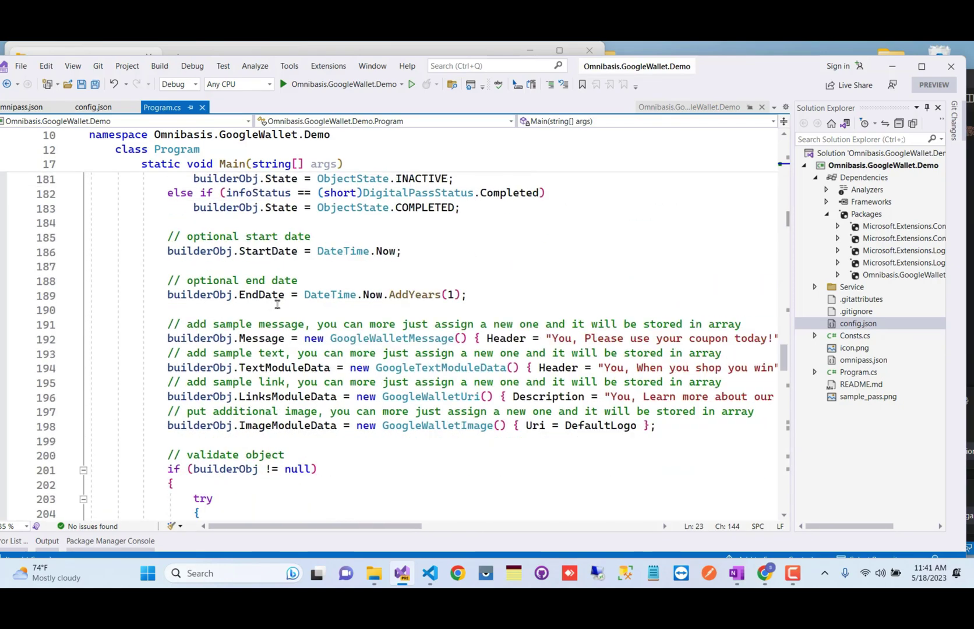
scroll(279, 304, down, 10)
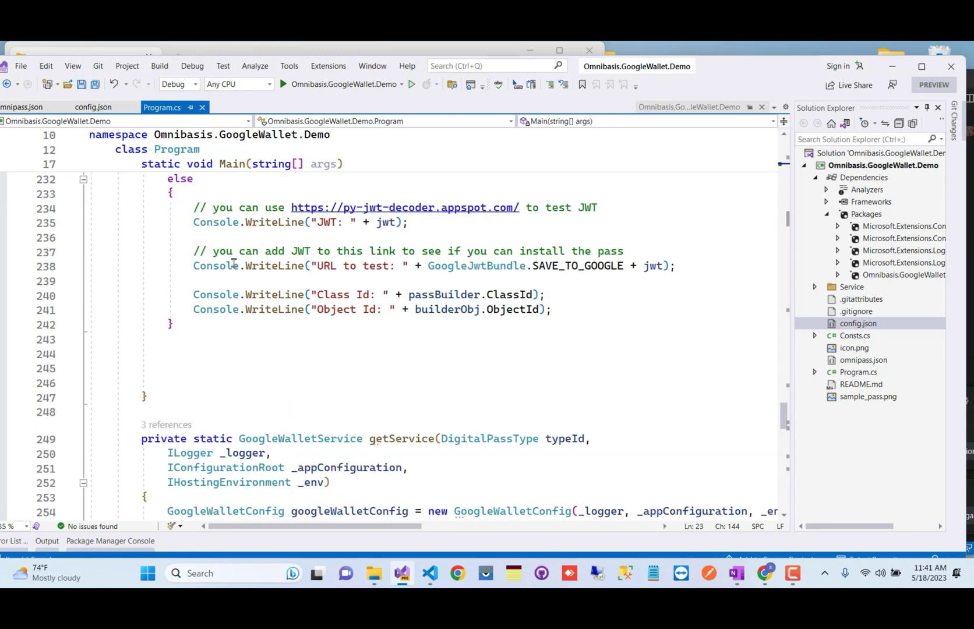
click(257, 239)
key(Return)
key(Return)
key(Return)
click(224, 255)
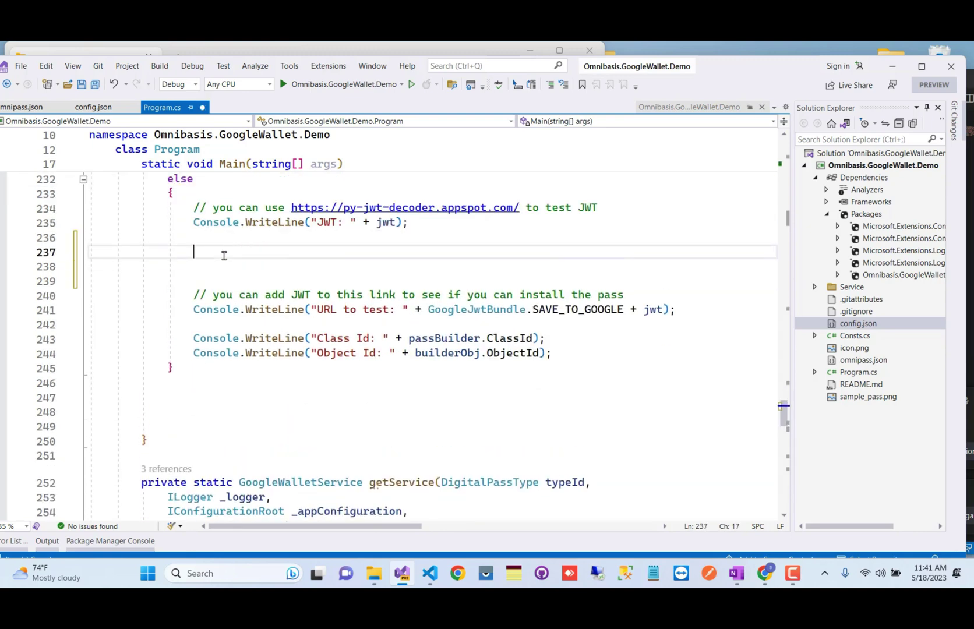
key(ctrl+v)
- Set breakpoints on the "URL to test", "Class Id" and "Object Id" output lines and the closing brace below them
click(3, 310)
click(3, 339)
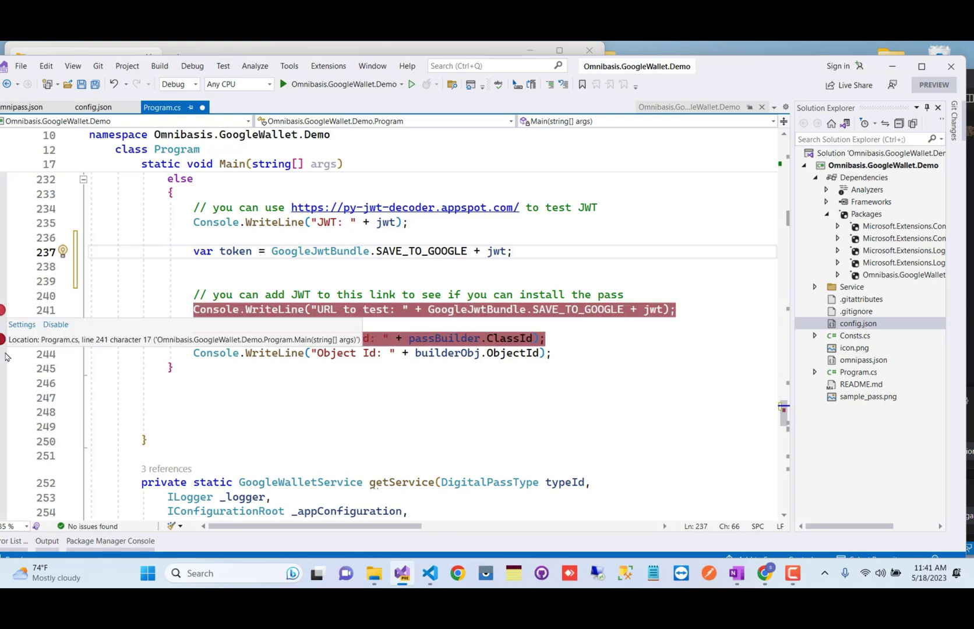
click(3, 369)
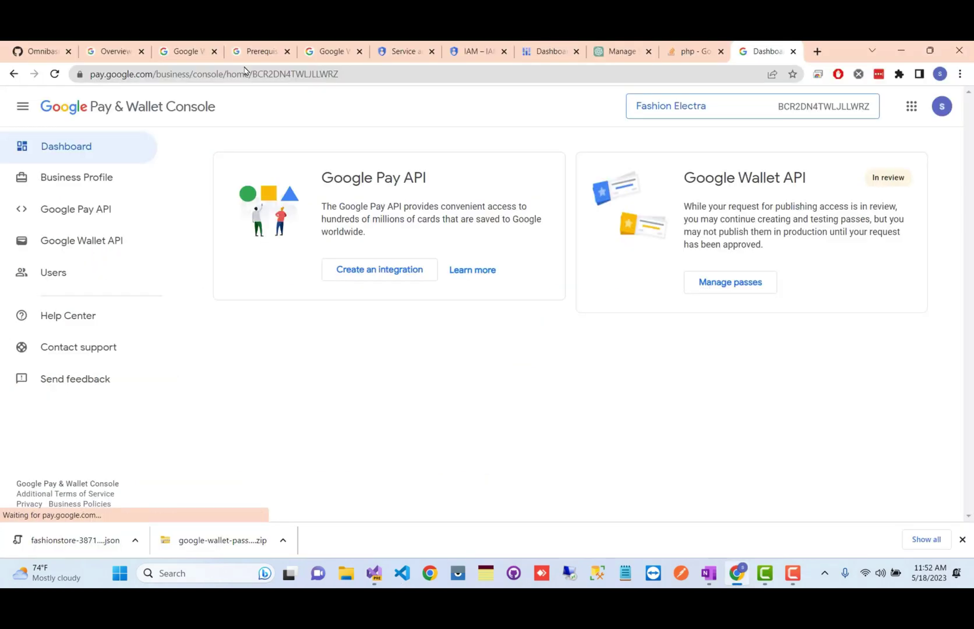
- View the Google Pay & Wallet Console's users and the form for inviting a user, and switch back to Visual Studio
click(393, 73)
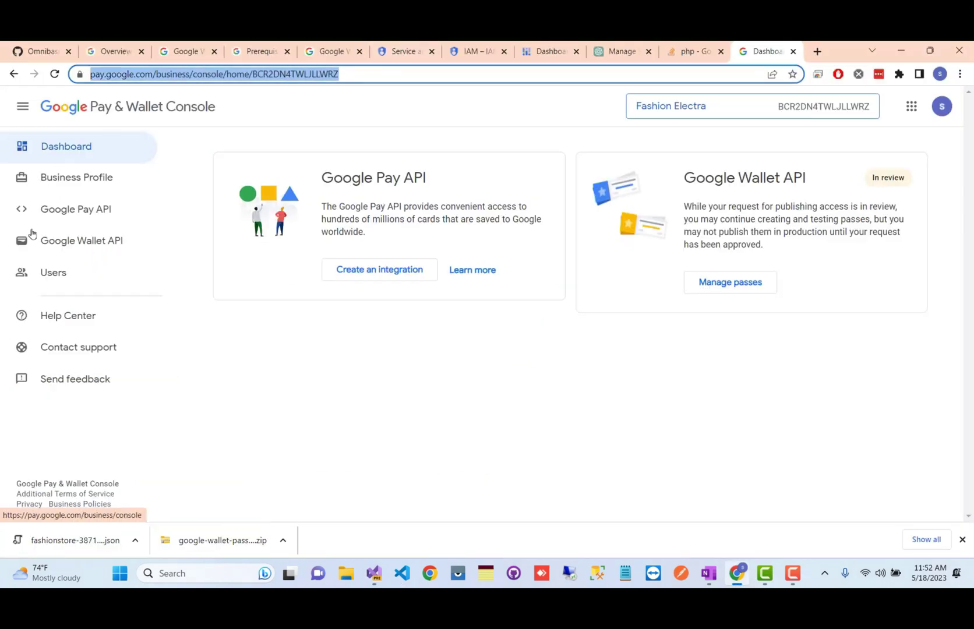
click(36, 270)
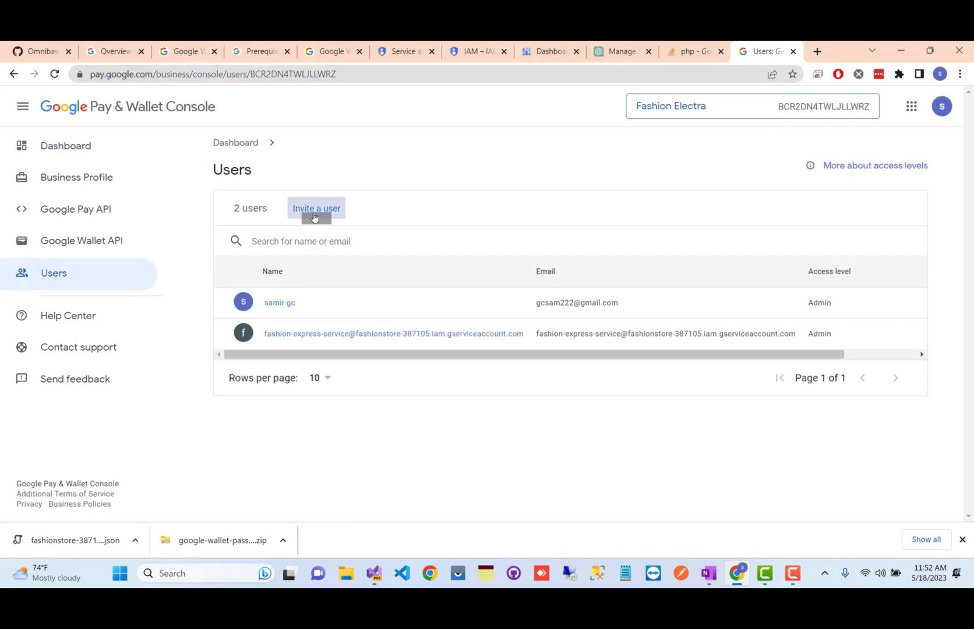
click(315, 209)
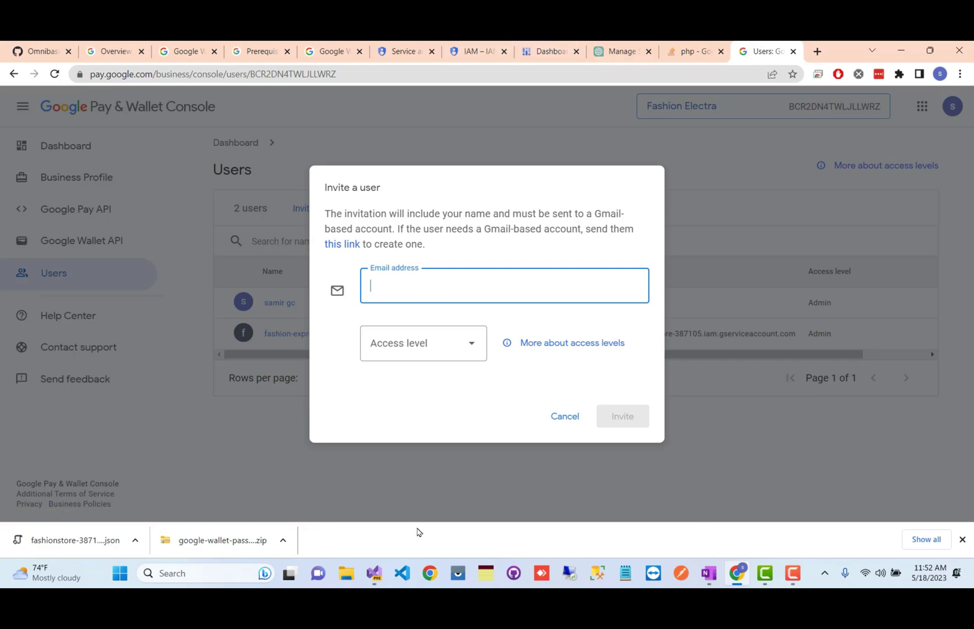
click(374, 573)
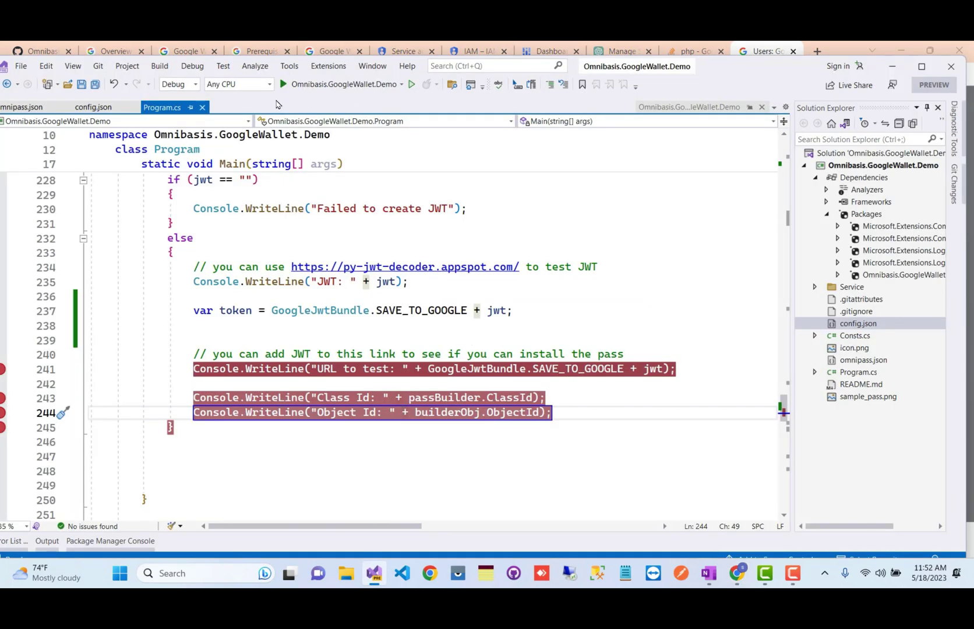
- Check the EmailAddress value in config.json and the console invite form's access levels, cancel the invitation and return to Visual Studio
click(93, 107)
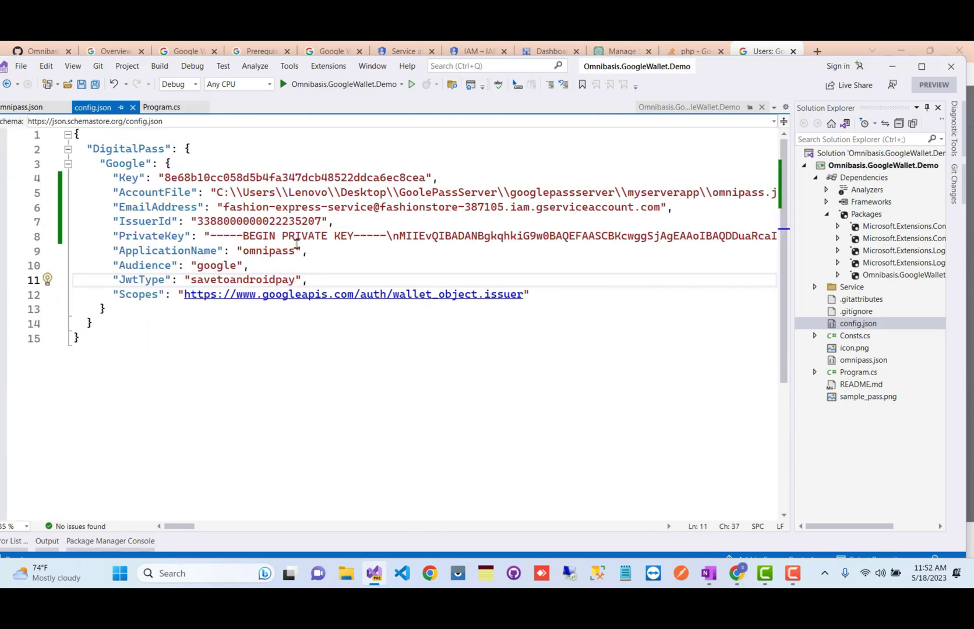
drag(224, 208, 659, 205)
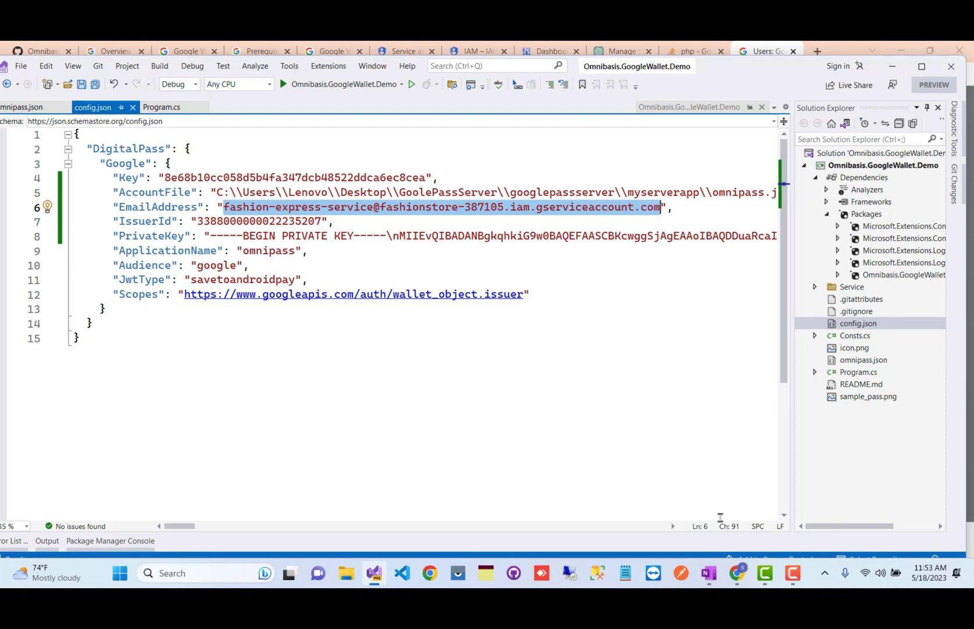
click(737, 574)
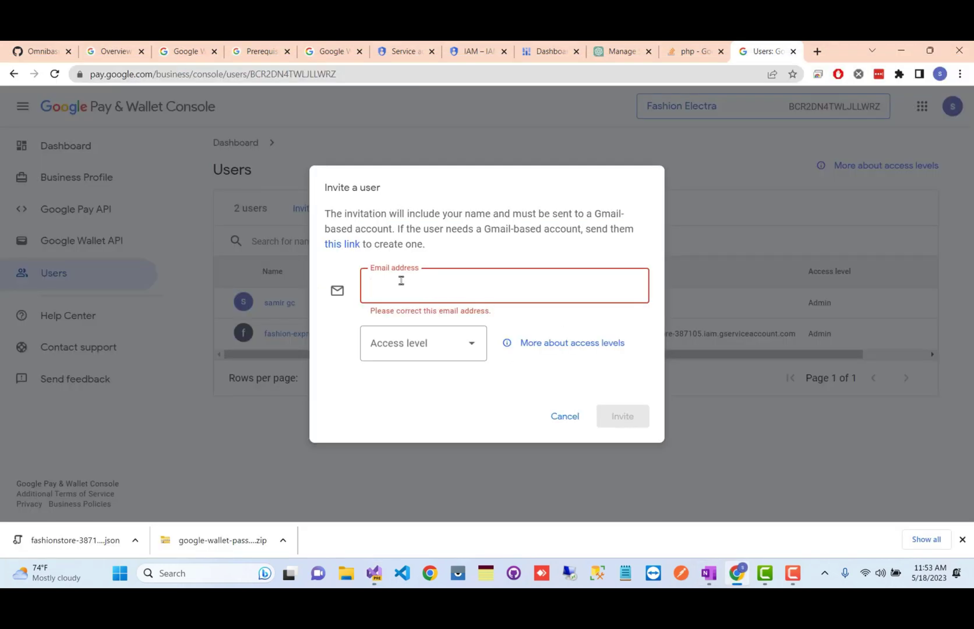
click(446, 342)
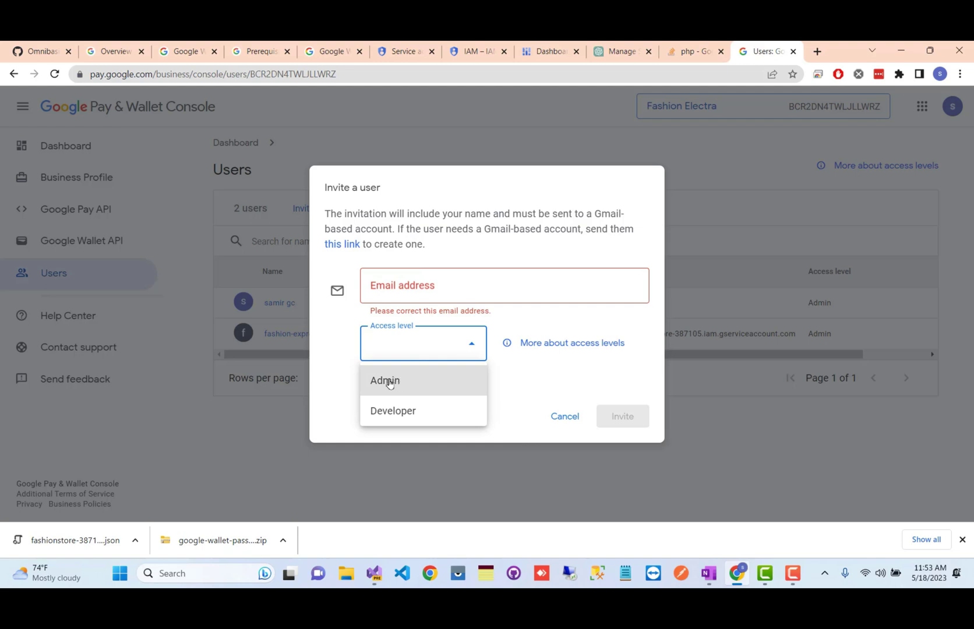
click(555, 417)
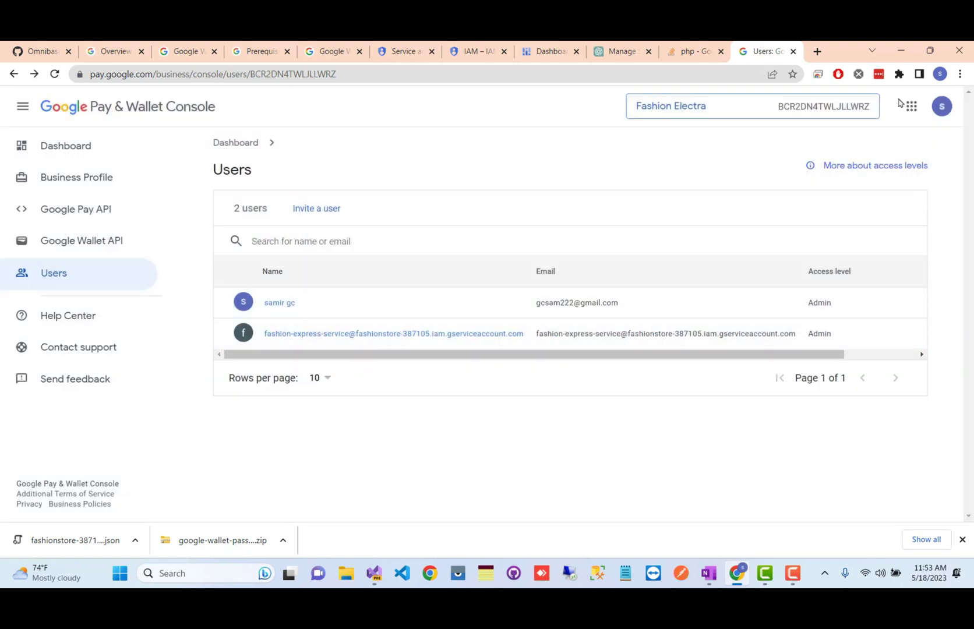
click(901, 50)
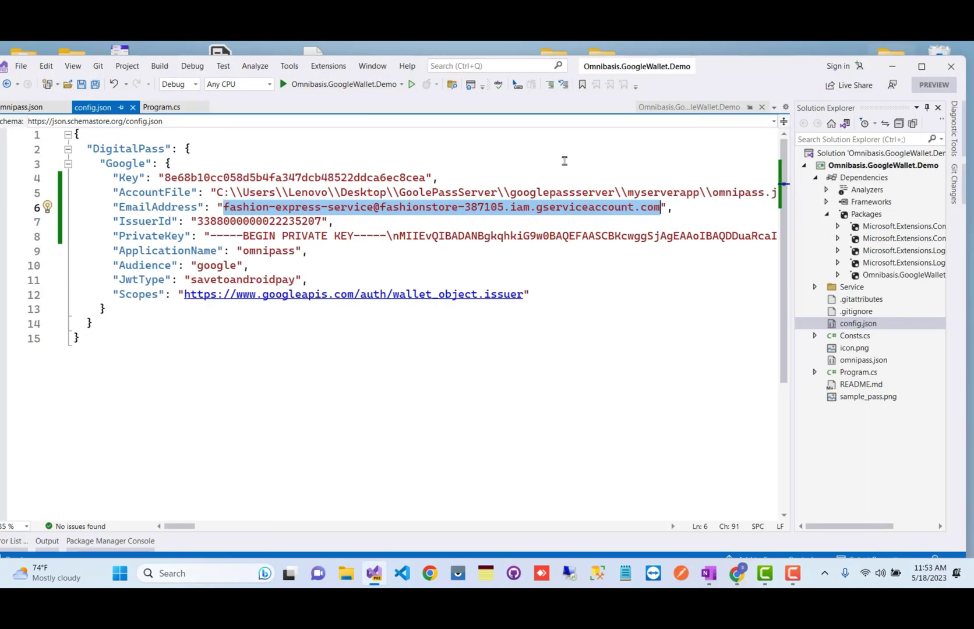
- Start debugging Omnibasis.GoogleWallet.Demo up to the "URL to test" breakpoint and view its console output
click(393, 266)
click(334, 85)
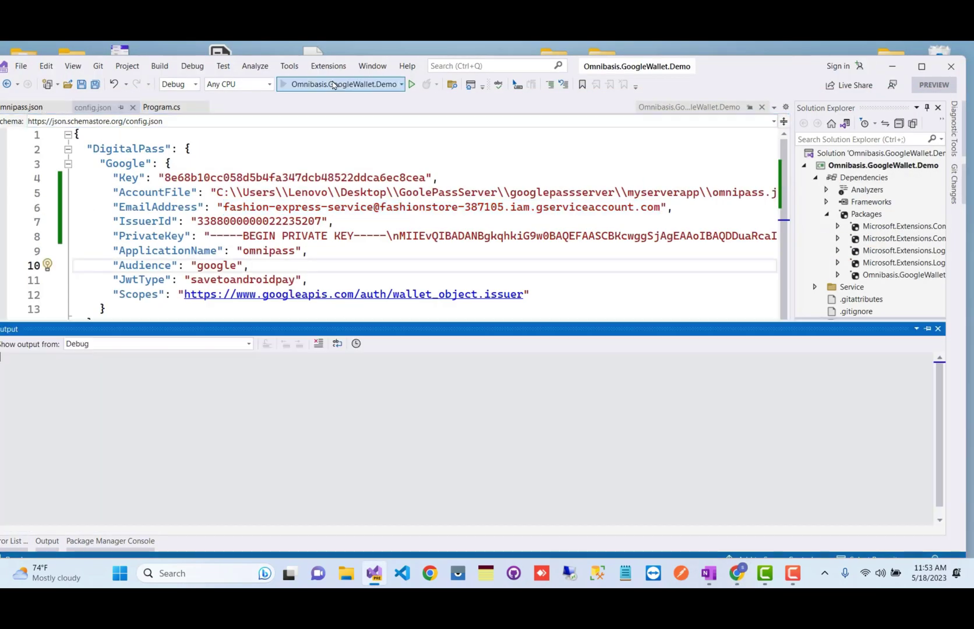
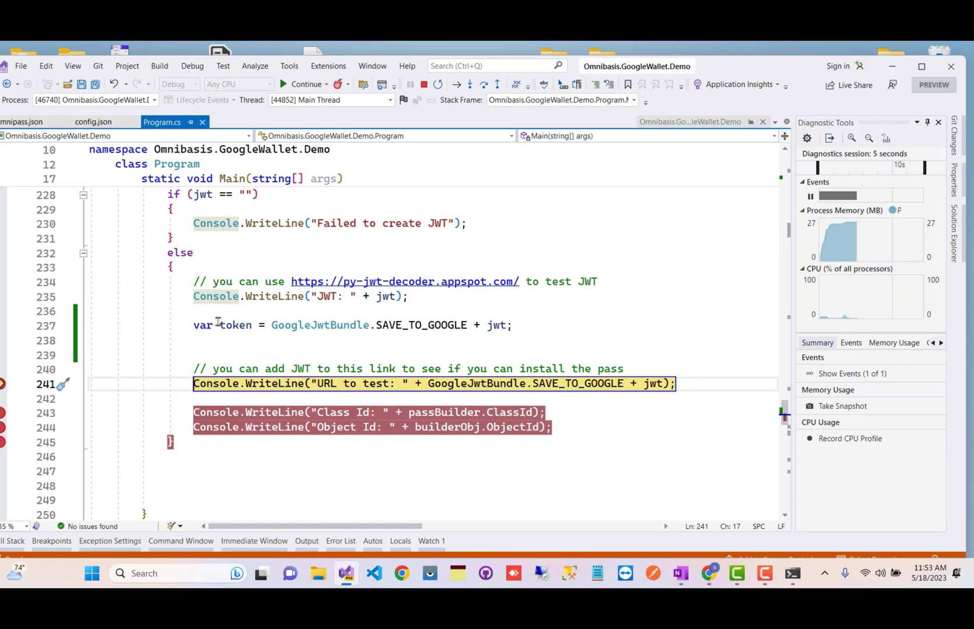
click(792, 573)
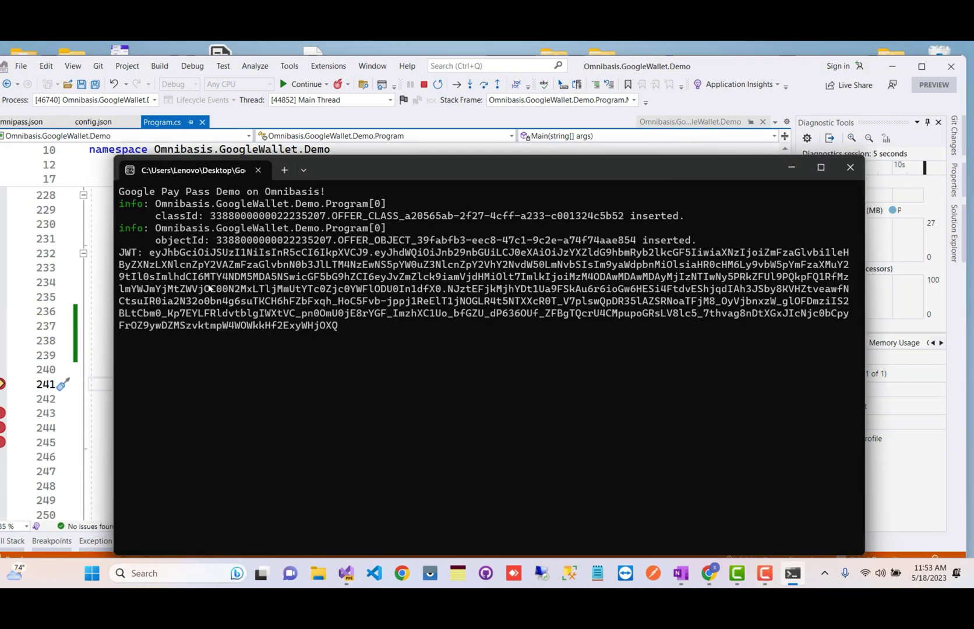
click(109, 289)
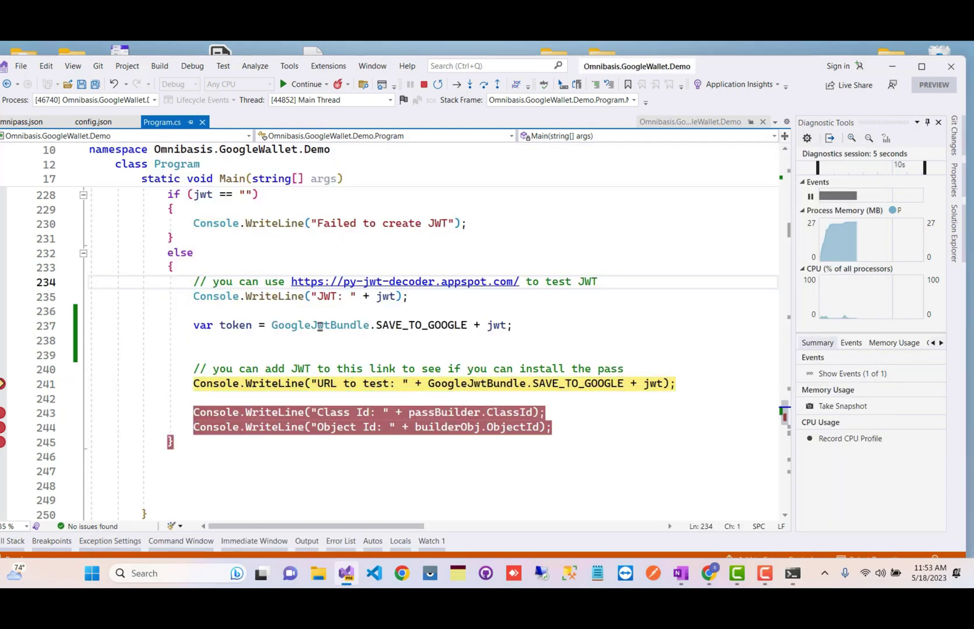
- Step over the "URL to test" line and copy the token variable's full value from the text visualizer
key(F10)
mouse_move(238, 325)
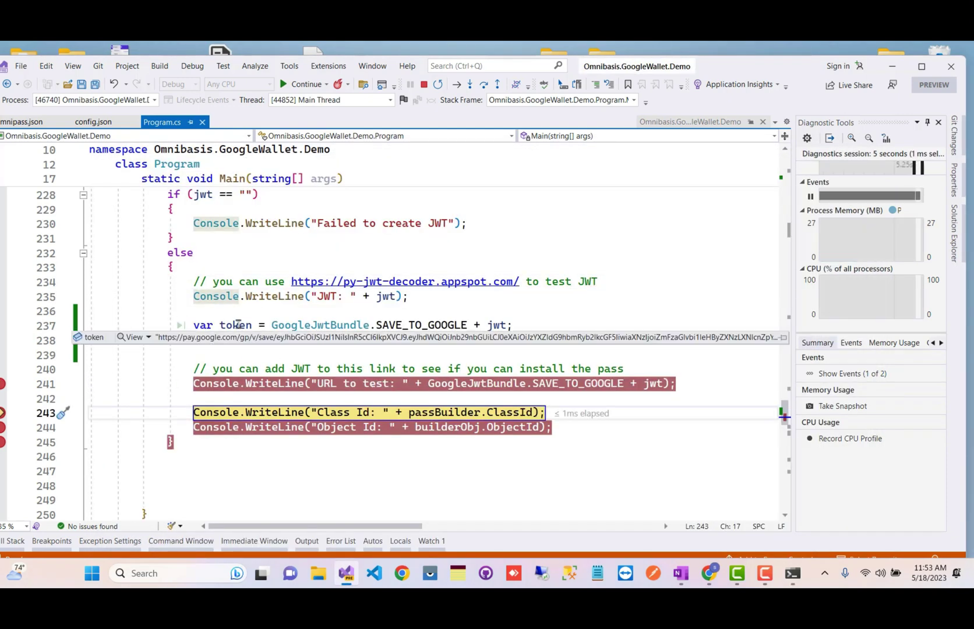
click(130, 336)
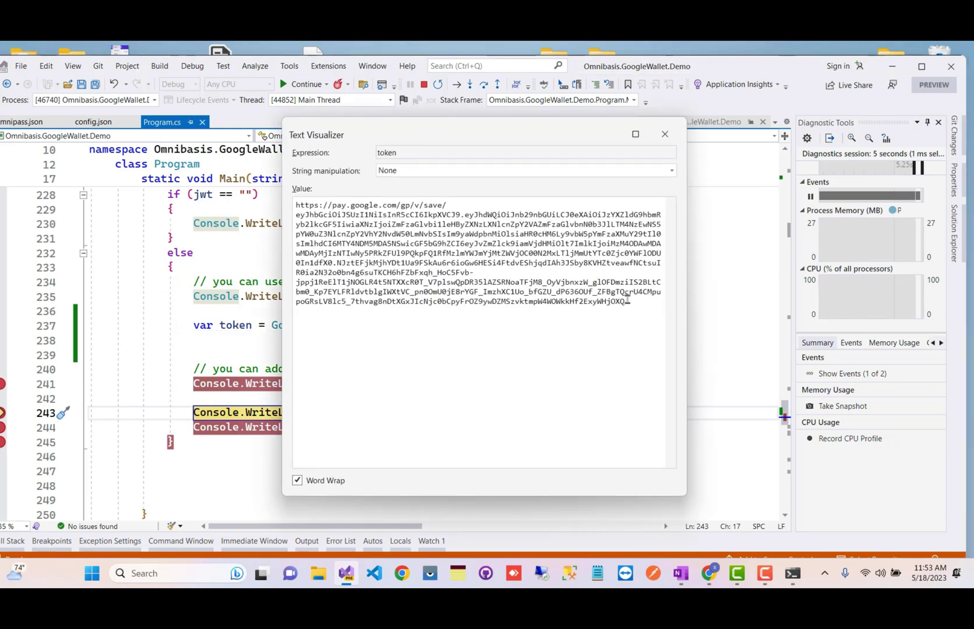
key(ctrl+a)
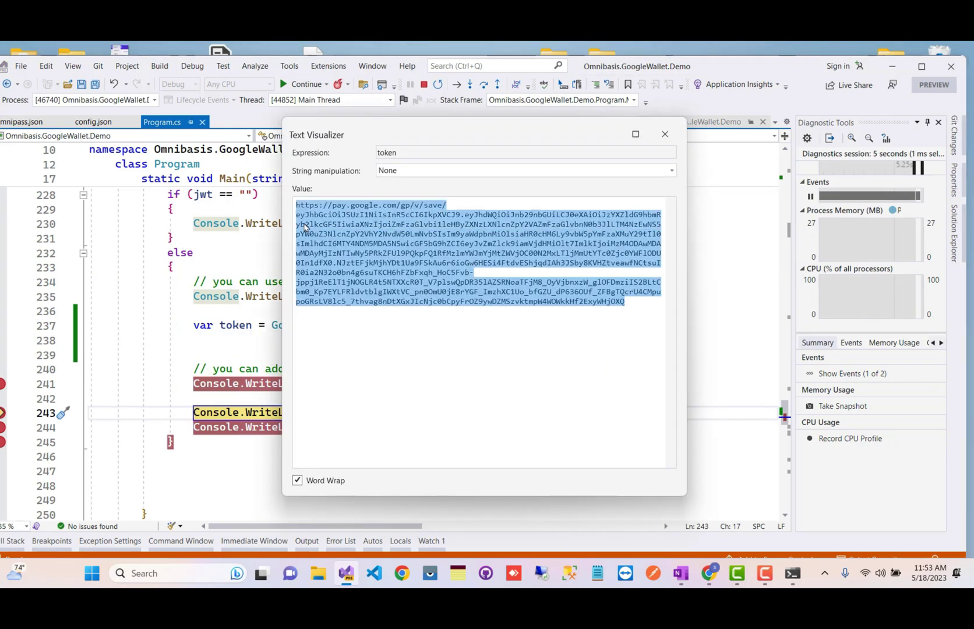
right_click(311, 231)
click(338, 235)
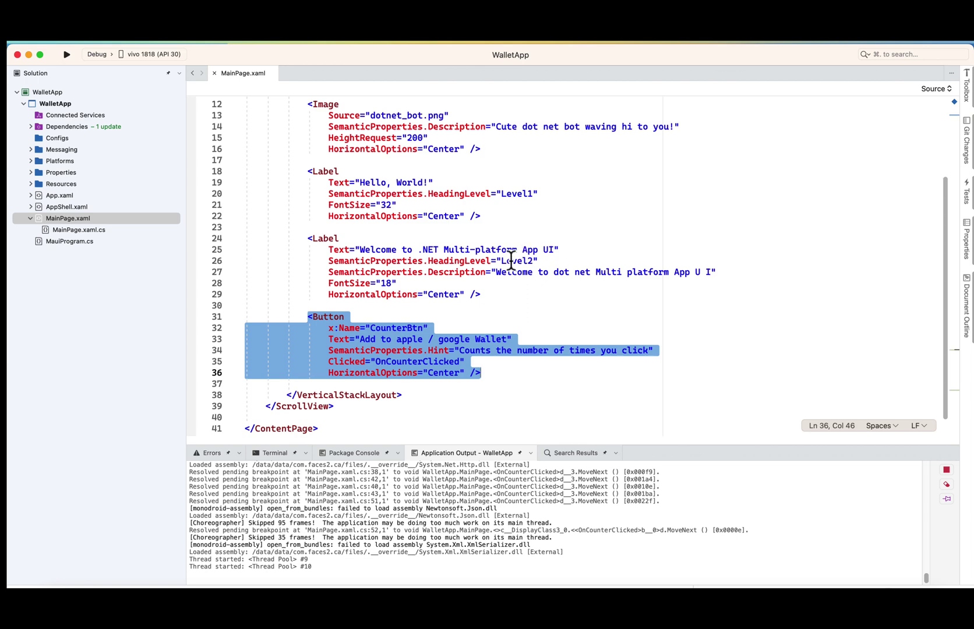
- Examine the "Add to apple / google Wallet" button and its OnCounterClicked handler in WalletApp's MainPage.xaml
click(470, 294)
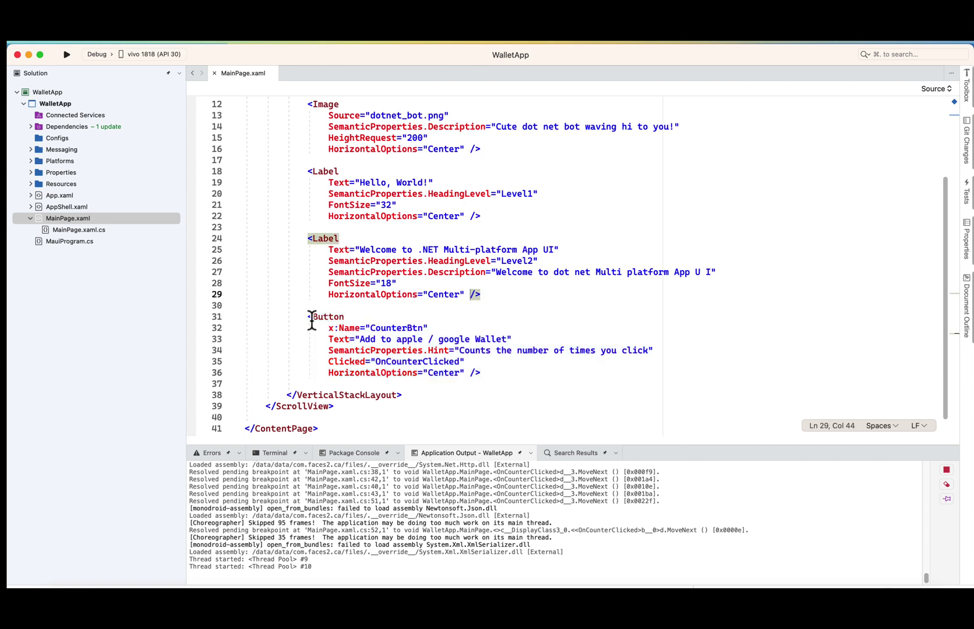
drag(308, 319, 508, 375)
scroll(490, 277, up, 4)
scroll(487, 274, down, 10)
scroll(484, 270, up, 4)
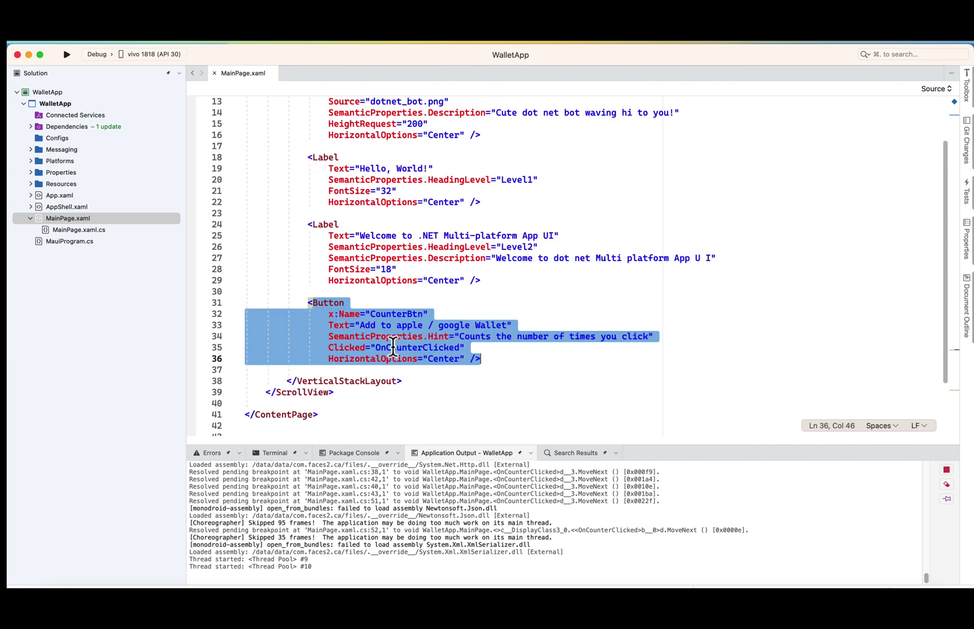
click(446, 336)
double_click(402, 349)
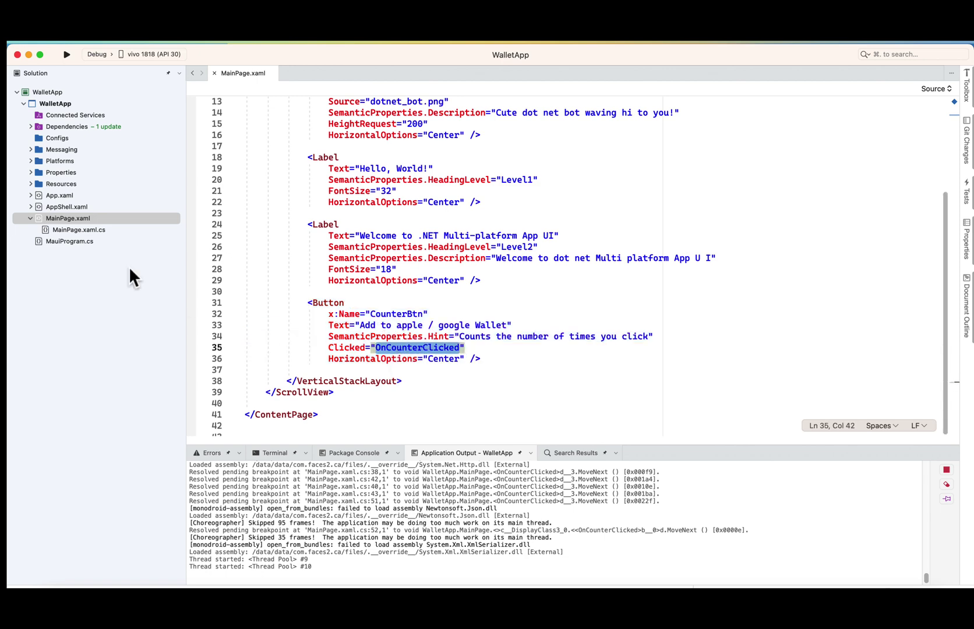
- Open MainPage.xaml.cs and examine the iOS and Android branches of the OnCounterClicked method
double_click(69, 229)
scroll(246, 272, down, 3)
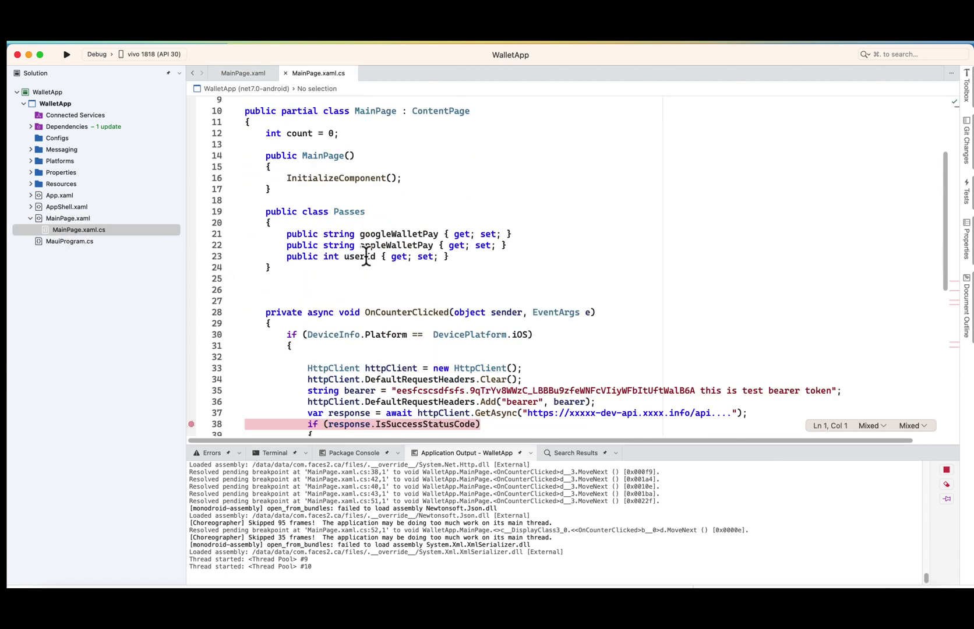
scroll(369, 124, down, 8)
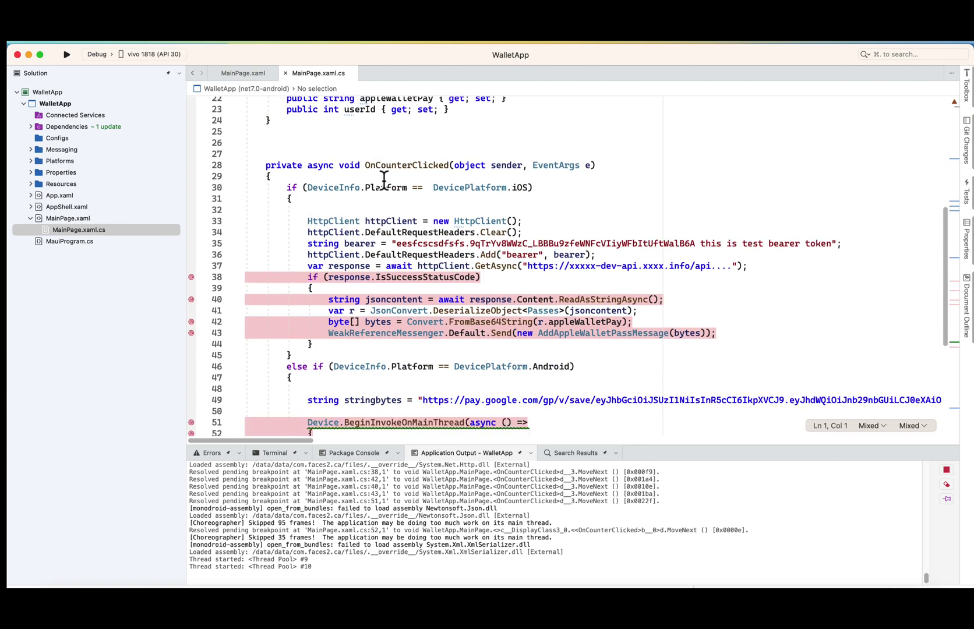
scroll(351, 200, down, 2)
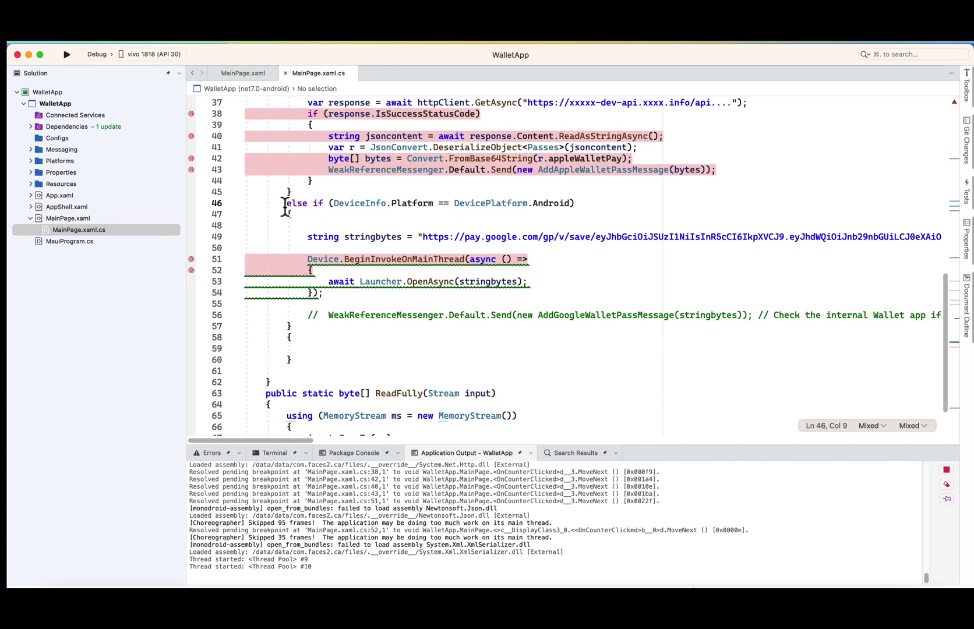
drag(287, 202, 322, 219)
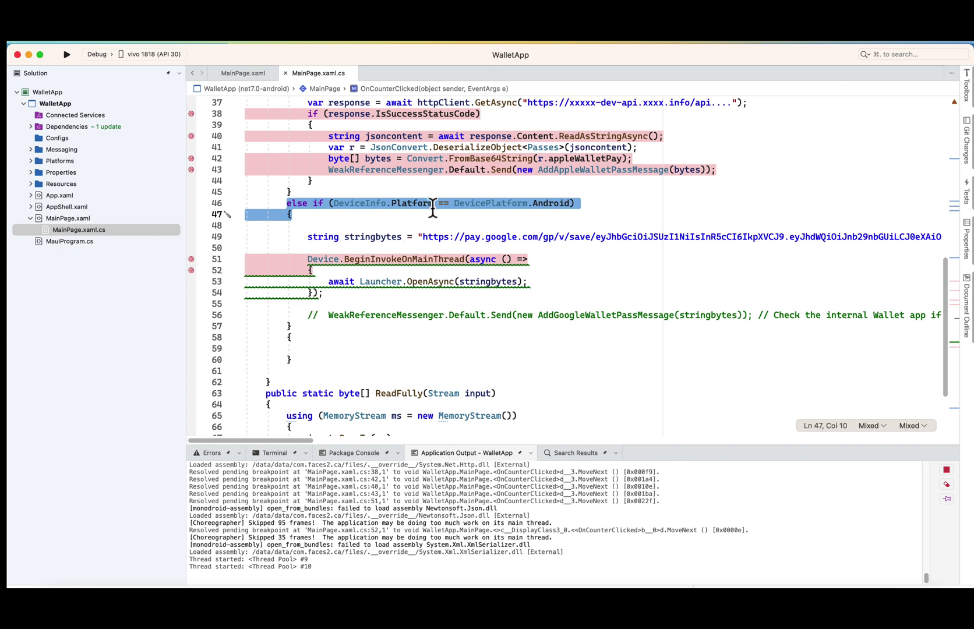
scroll(425, 210, up, 6)
scroll(373, 245, up, 2)
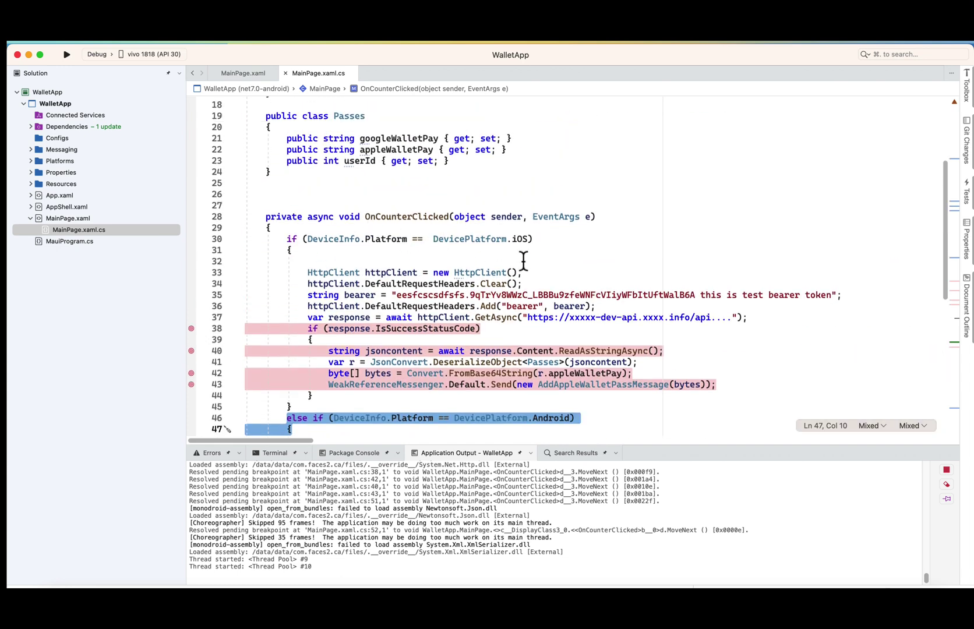
scroll(516, 320, down, 1)
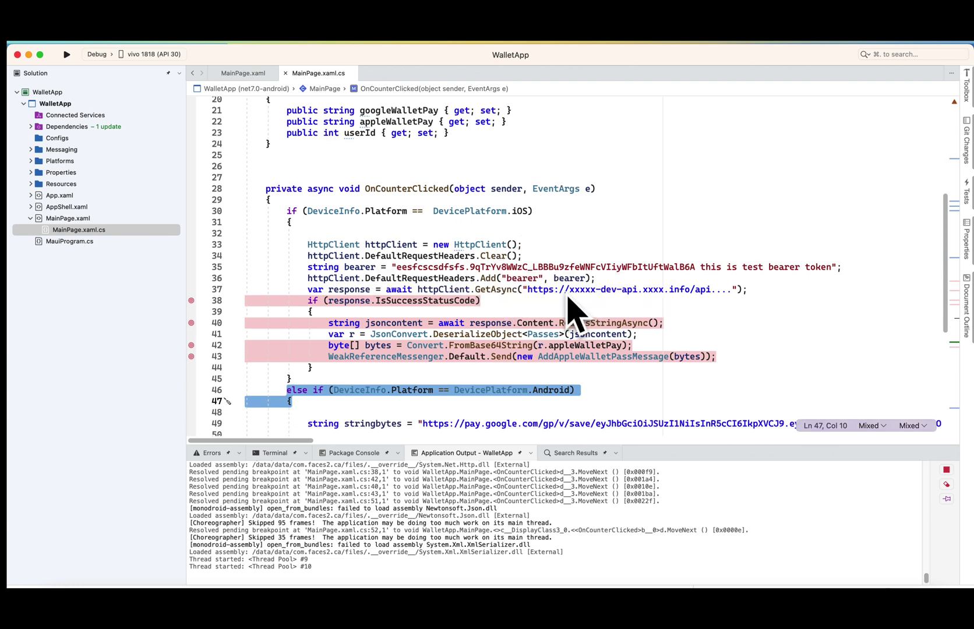
scroll(397, 275, down, 2)
scroll(373, 291, down, 5)
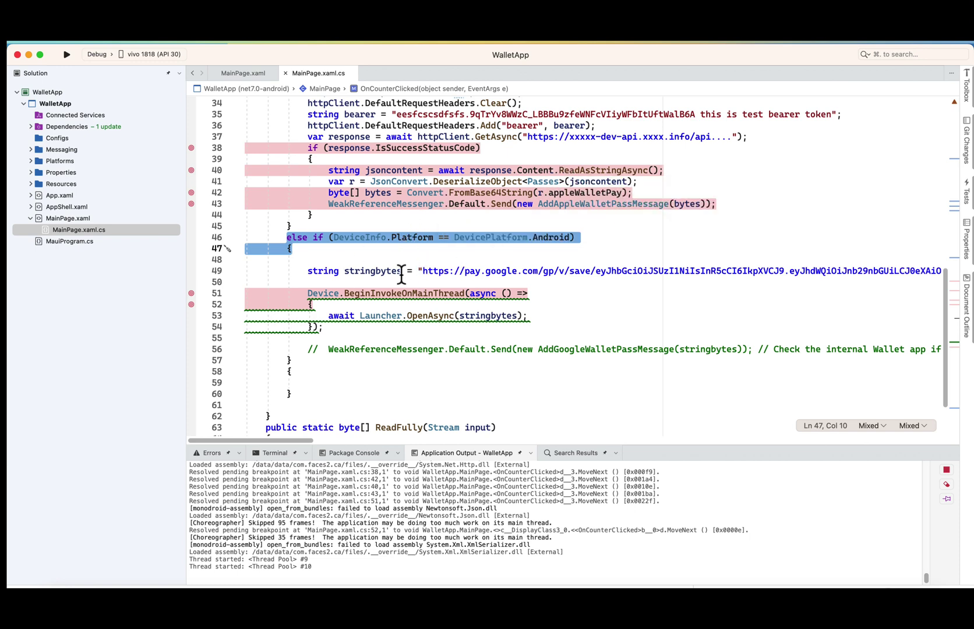
- Examine the Android branch's stringbytes save link and the BeginInvokeOnMainThread block that opens it with Launcher.OpenAsync
click(374, 269)
double_click(374, 269)
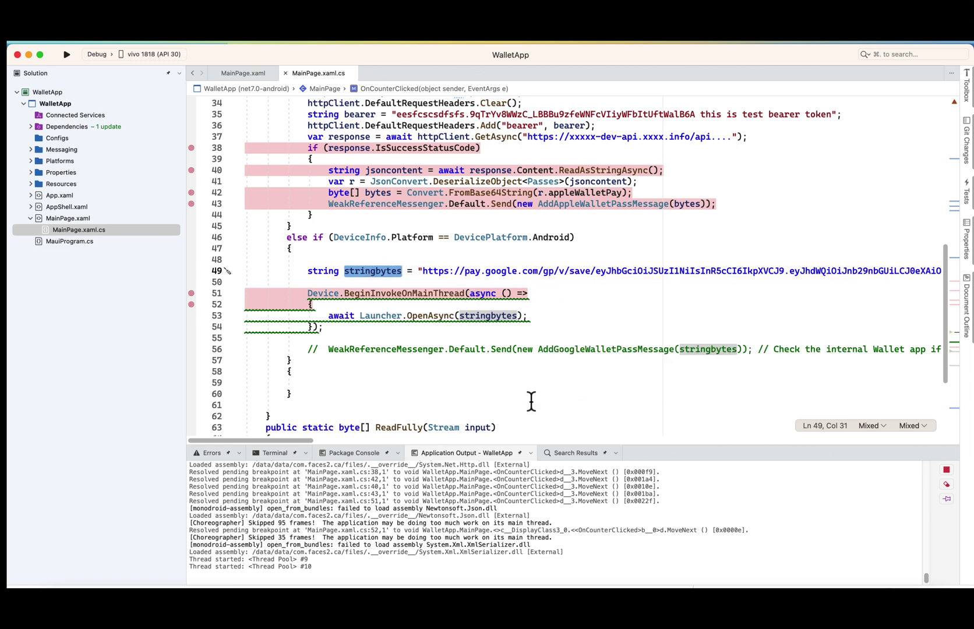
drag(307, 439, 256, 398)
mouse_move(510, 272)
drag(303, 293, 324, 327)
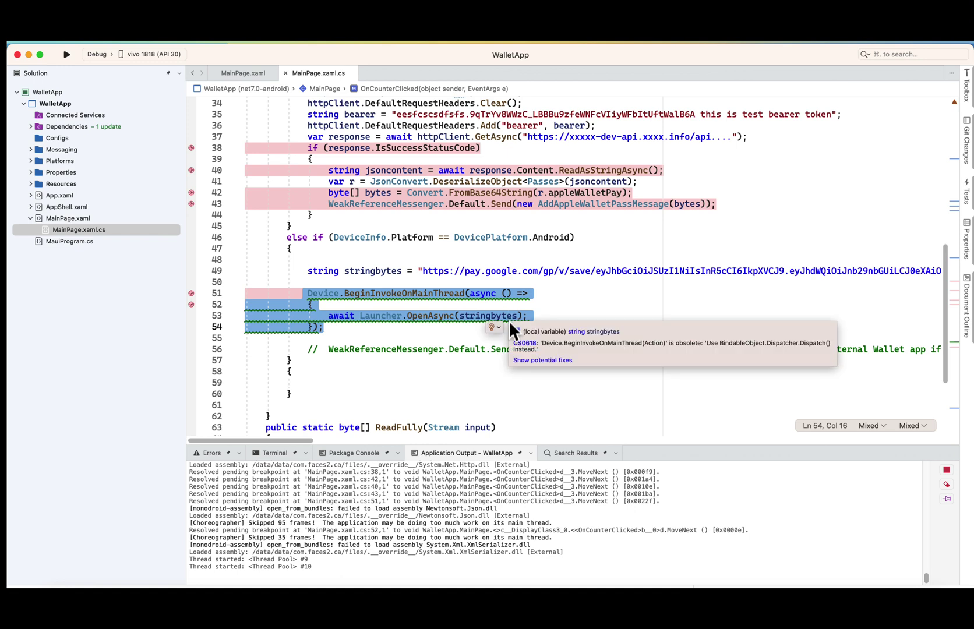
- Switch to the mirrored vivo 1818 phone and look for the Wallet app on its home screen
click(574, 585)
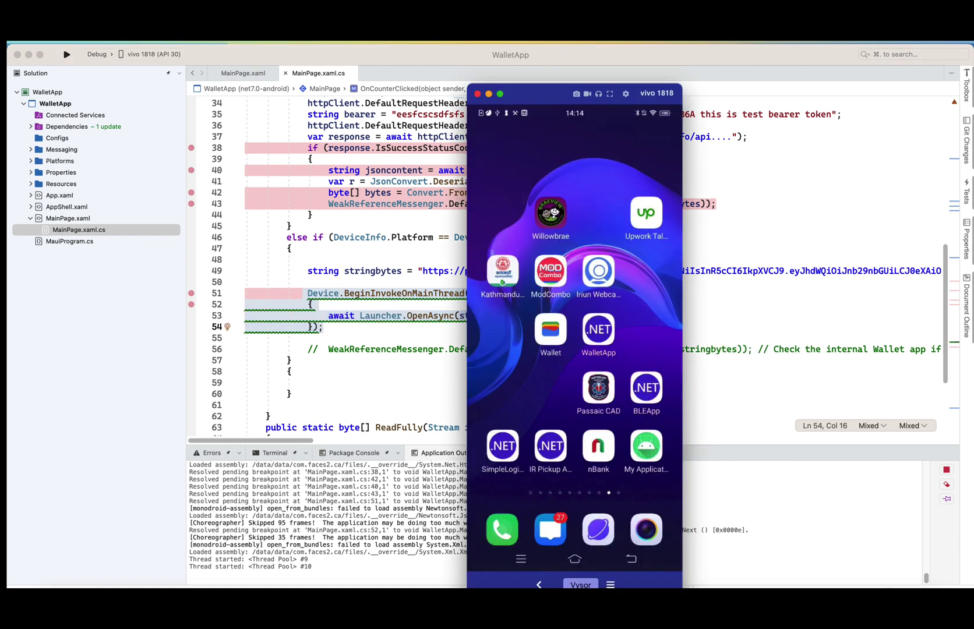
drag(618, 424, 556, 414)
drag(613, 388, 633, 387)
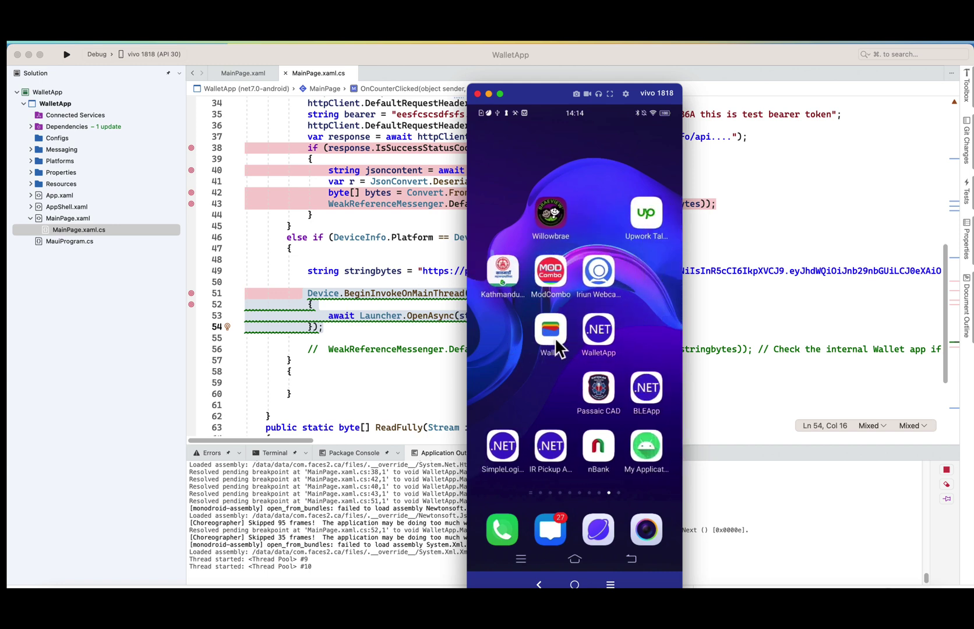
click(553, 341)
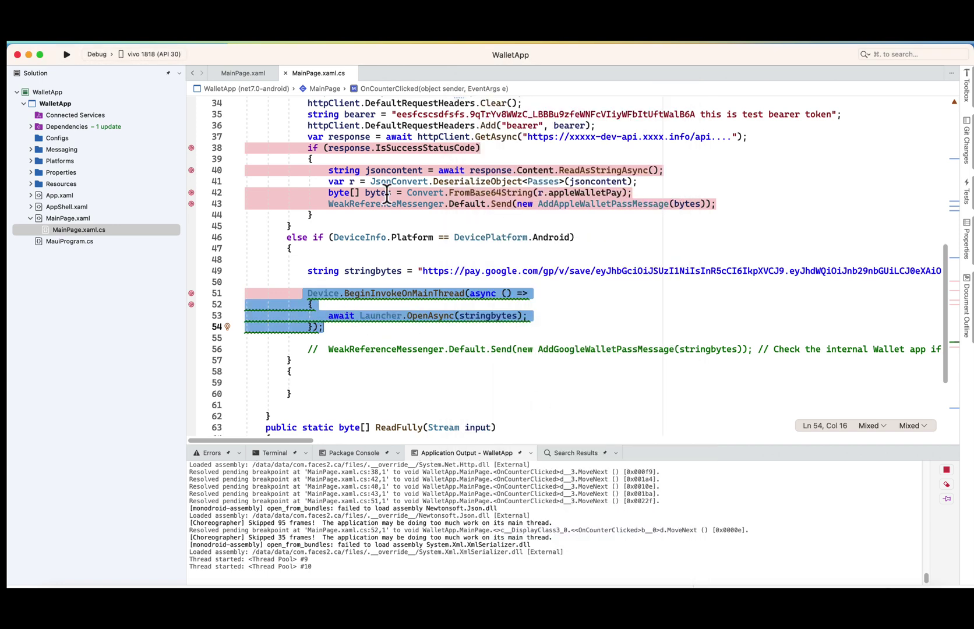
- Run WalletApp on the vivo 1818 phone, trigger "Add to apple / google Wallet" and step past the Android branch's breakpoints
click(413, 237)
click(65, 54)
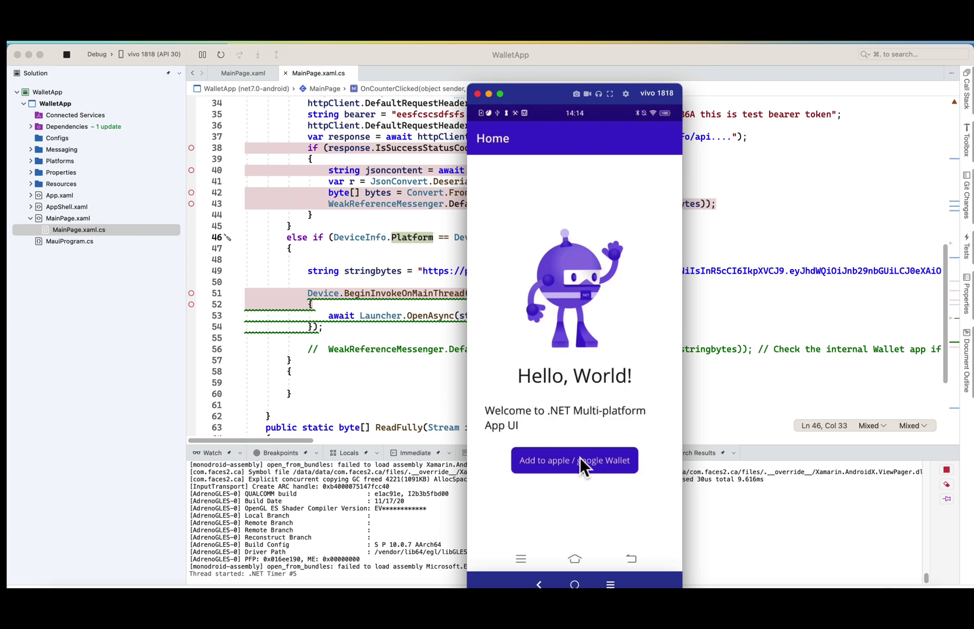
click(580, 458)
key(F10)
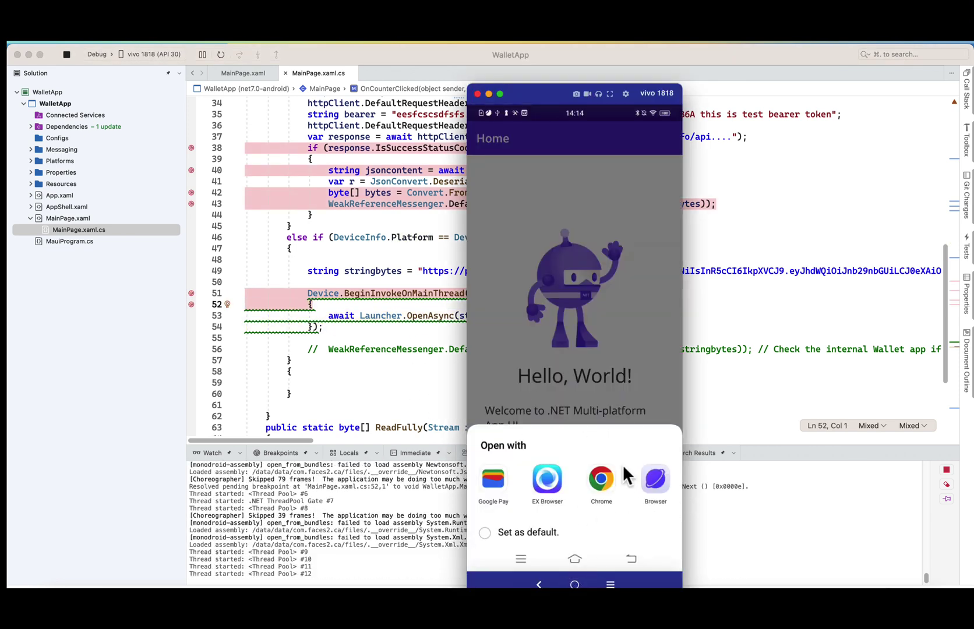
- Open the save link with Google Pay, add the "Best offer ever" pass to Google Wallet and view the saved pass
click(494, 481)
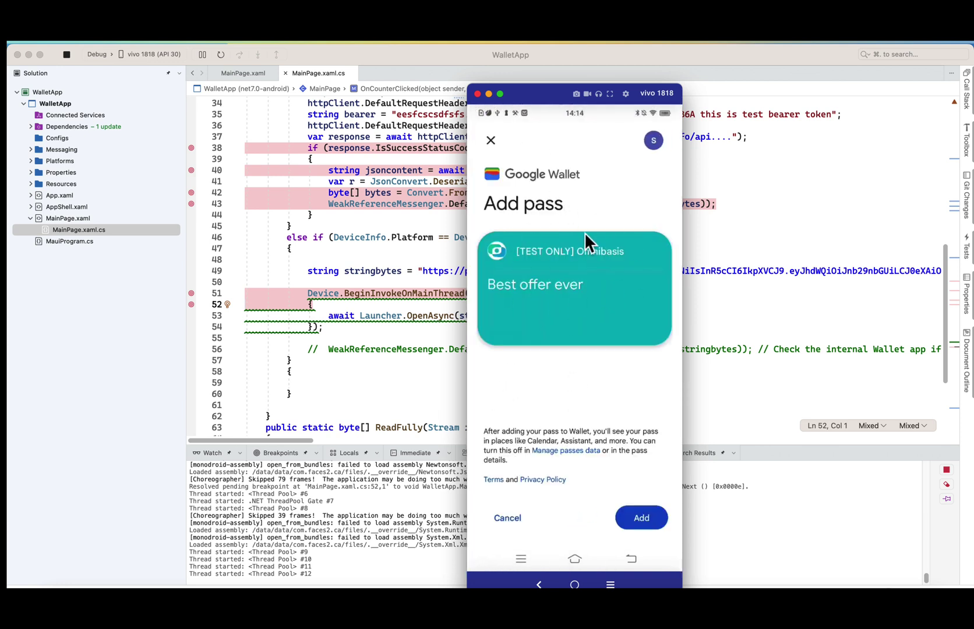
click(641, 518)
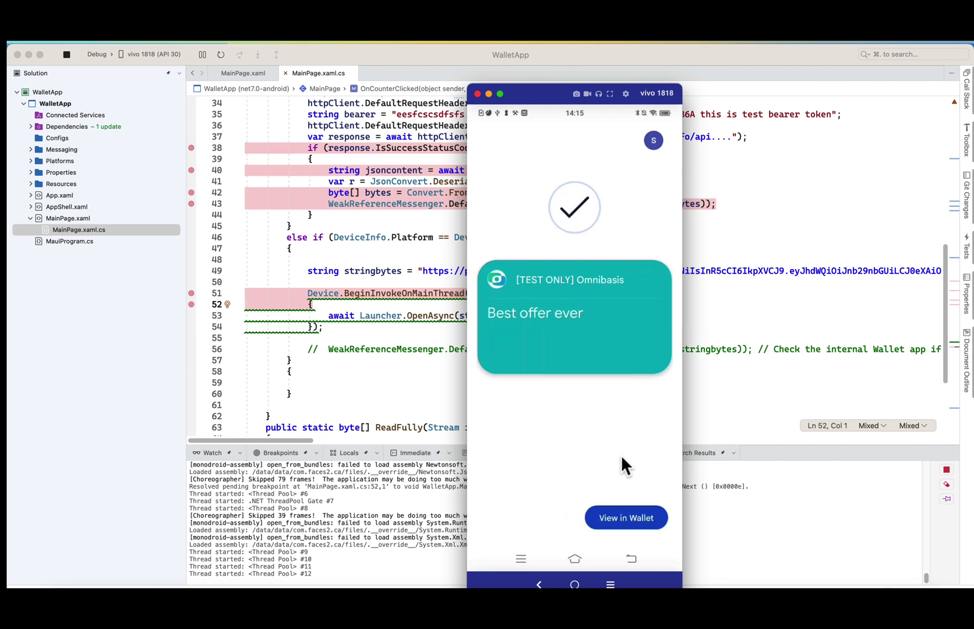
click(617, 518)
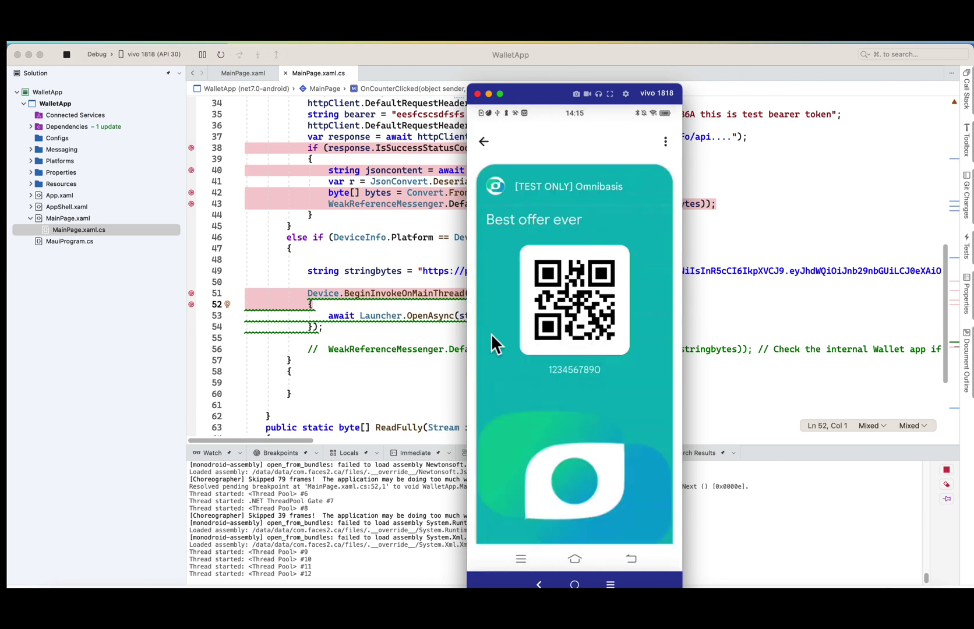
scroll(615, 274, down, 2)
scroll(620, 407, up, 2)
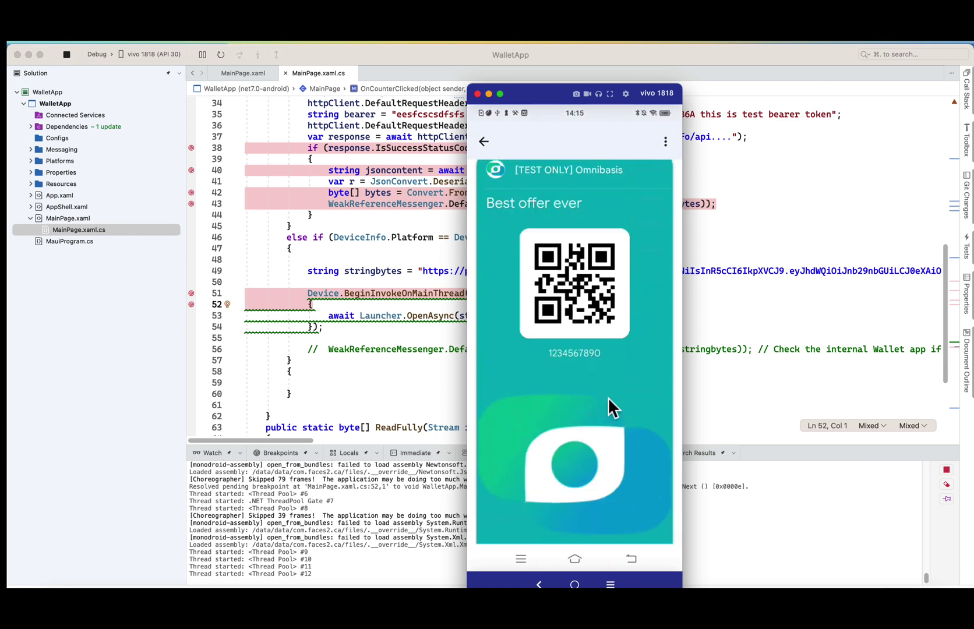
- Switch back to Visual Studio and select the comment slashes before the AddGoogleWalletPassMessage send line in MainPage.xaml.cs
scroll(606, 362, down, 2)
key(super+Tab)
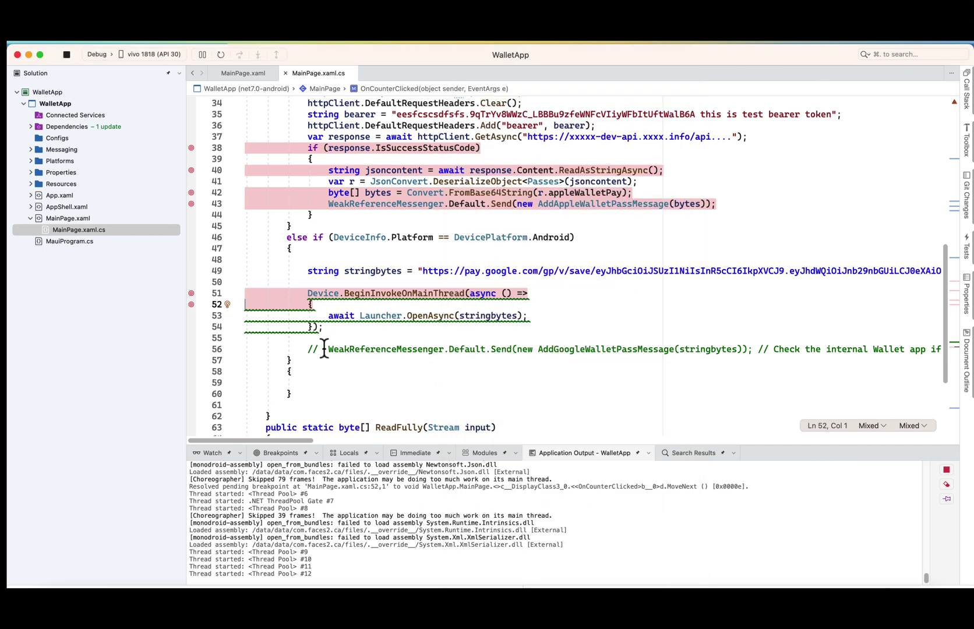
drag(323, 351, 310, 345)
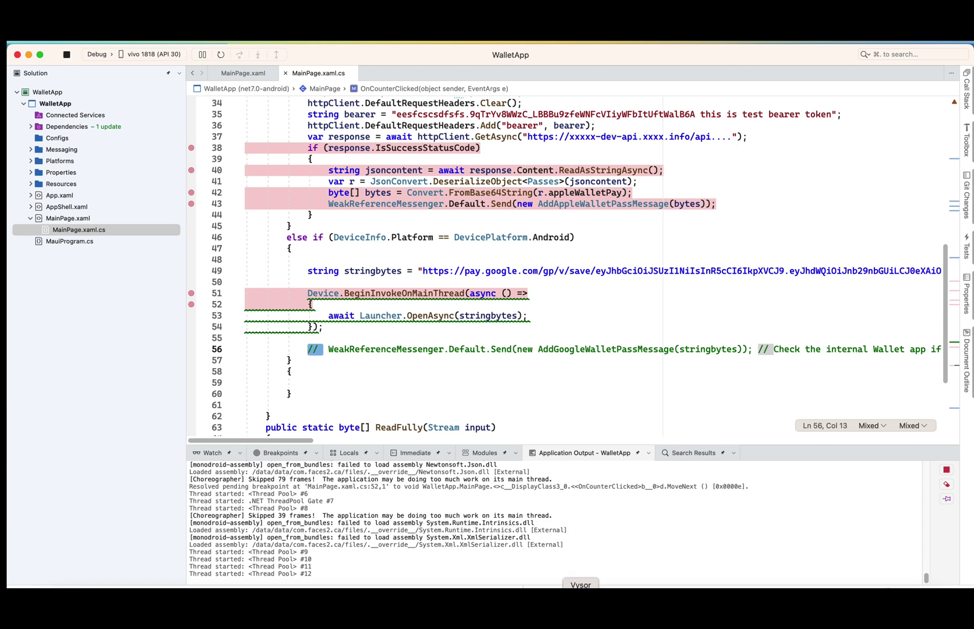
key(super+Tab)
key(super+Tab)
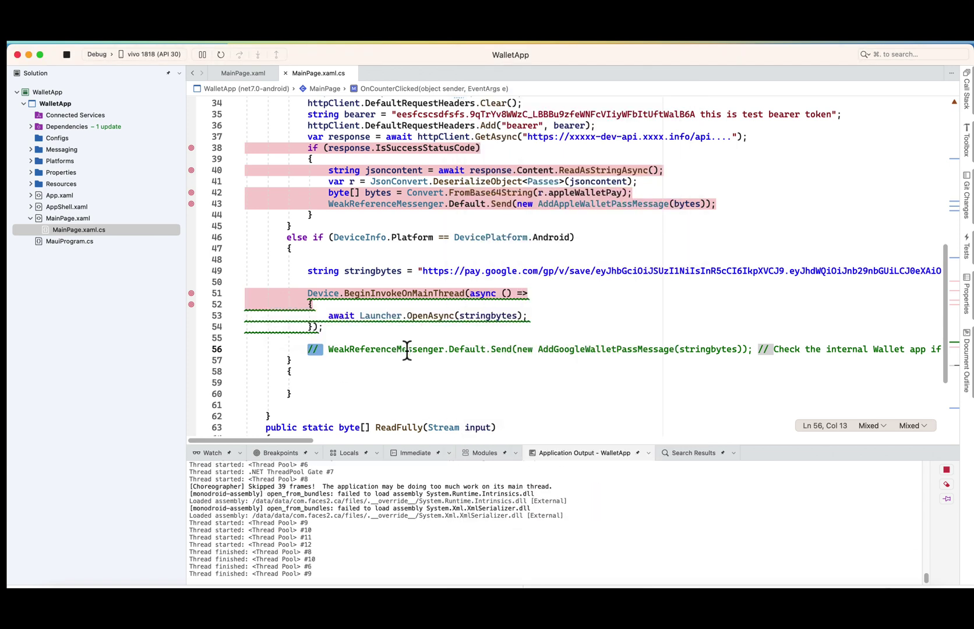
- Open MainActivity.cs from the Android platform folder and examine the AddGoogleWalletPass method's installed-app check and Play Store fallback
click(29, 162)
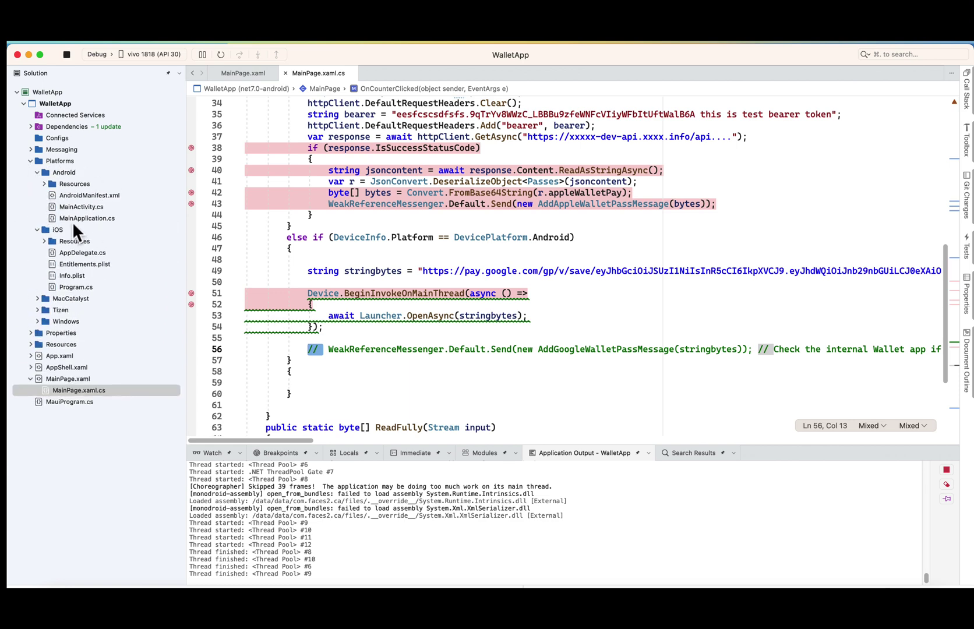
double_click(80, 207)
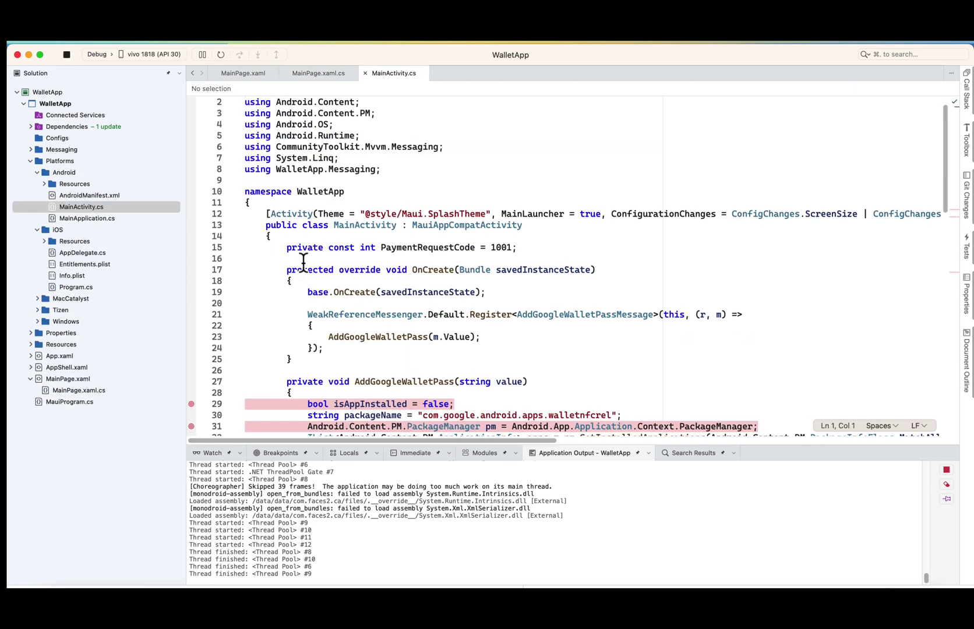
scroll(361, 207, down, 5)
scroll(361, 206, down, 10)
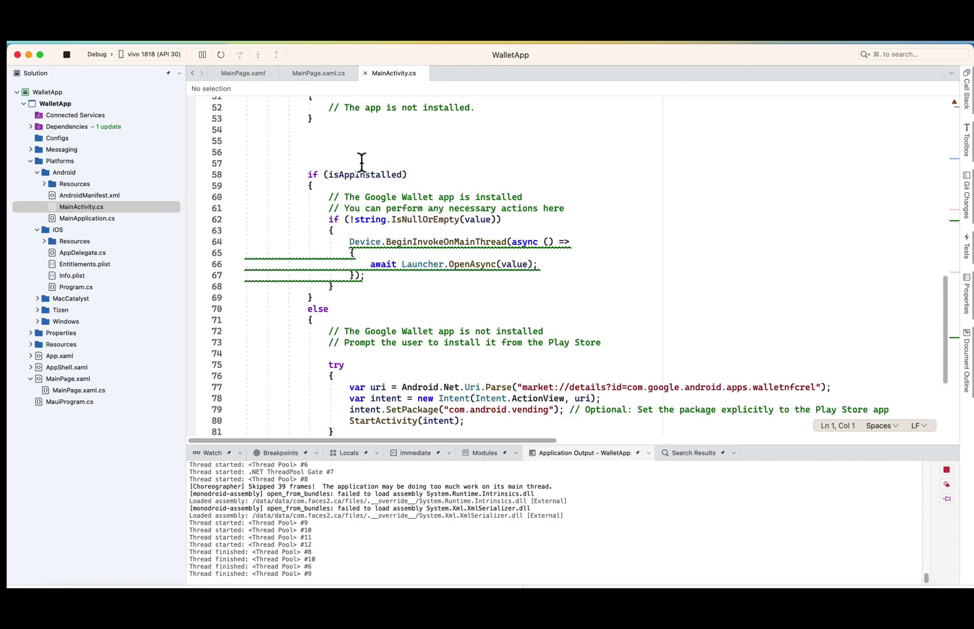
scroll(457, 236, up, 5)
scroll(457, 236, up, 9)
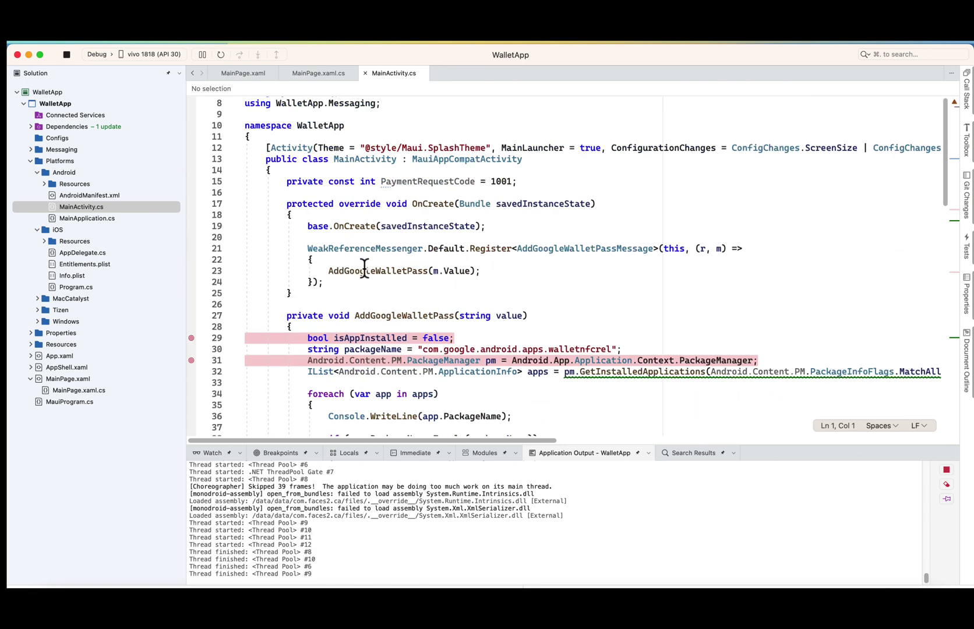
scroll(379, 262, down, 4)
scroll(379, 294, down, 2)
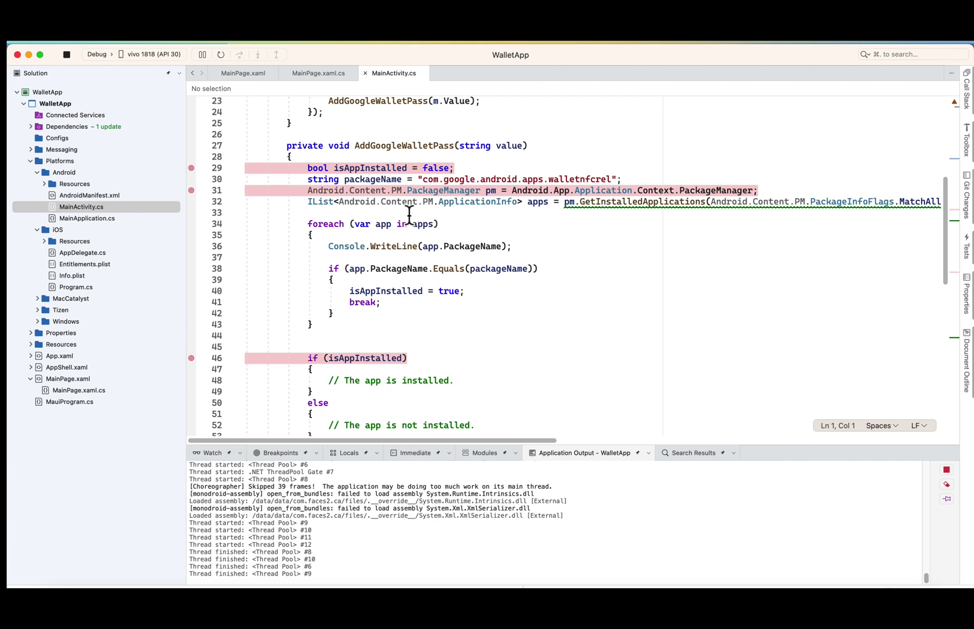
scroll(496, 219, down, 1)
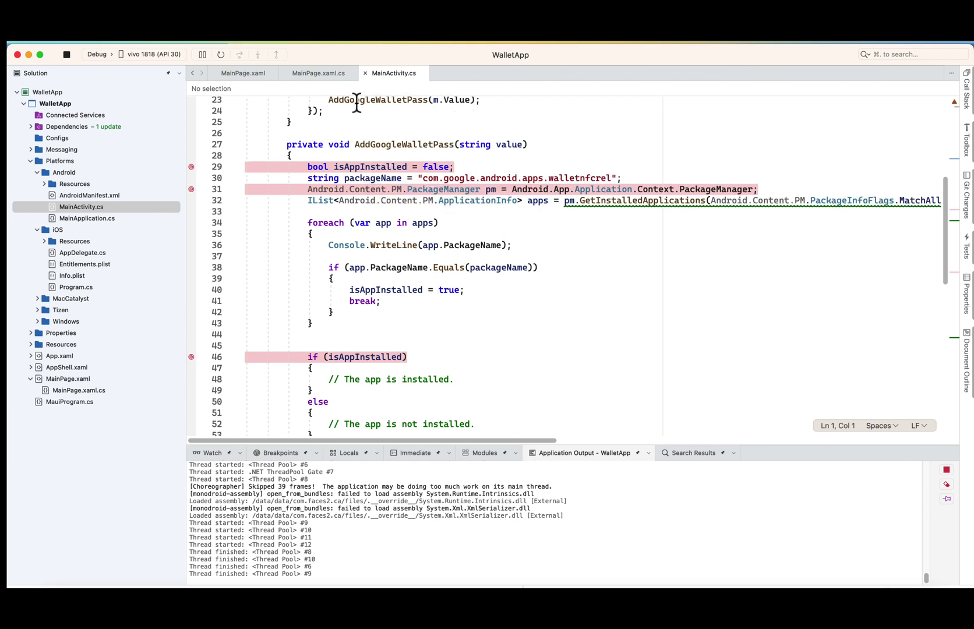
- Return to MainPage.xaml.cs and select the Device.BeginInvokeOnMainThread block that opens stringbytes in the Android branch
click(311, 74)
scroll(333, 314, up, 1)
drag(300, 300, 323, 329)
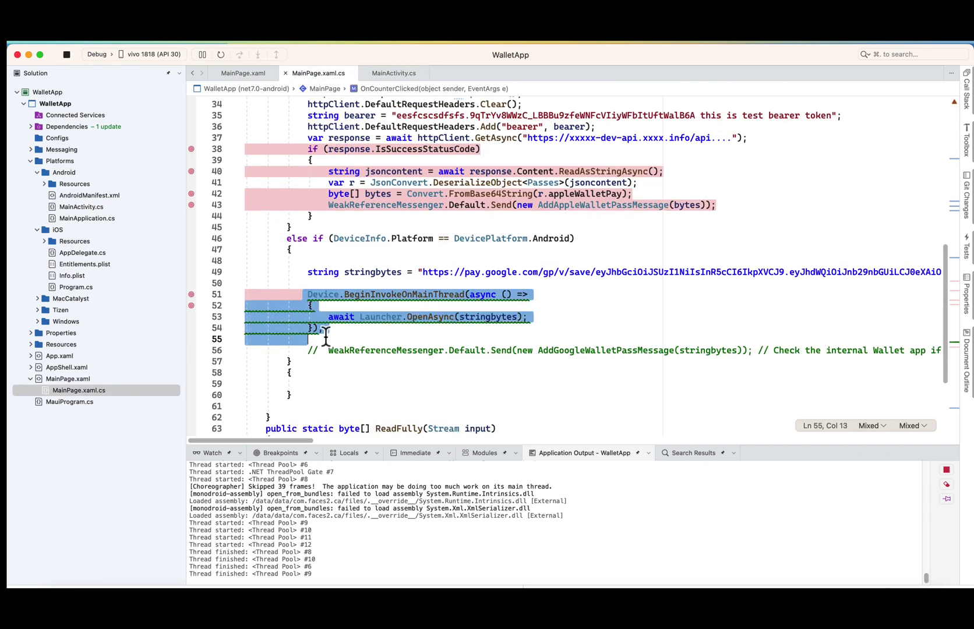